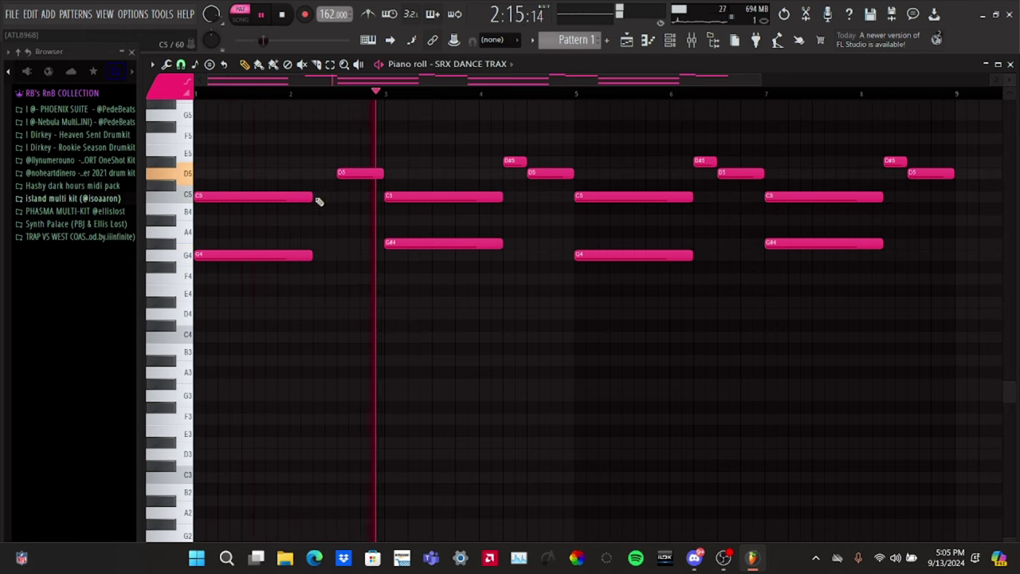
# Lengthen the first and third C5 and G4 chords to reach the following D5 notes, and delete the D#5 in bar 6.
pyautogui.moveTo(312, 180); pyautogui.dragTo(333, 257)
pyautogui.click(383, 268)
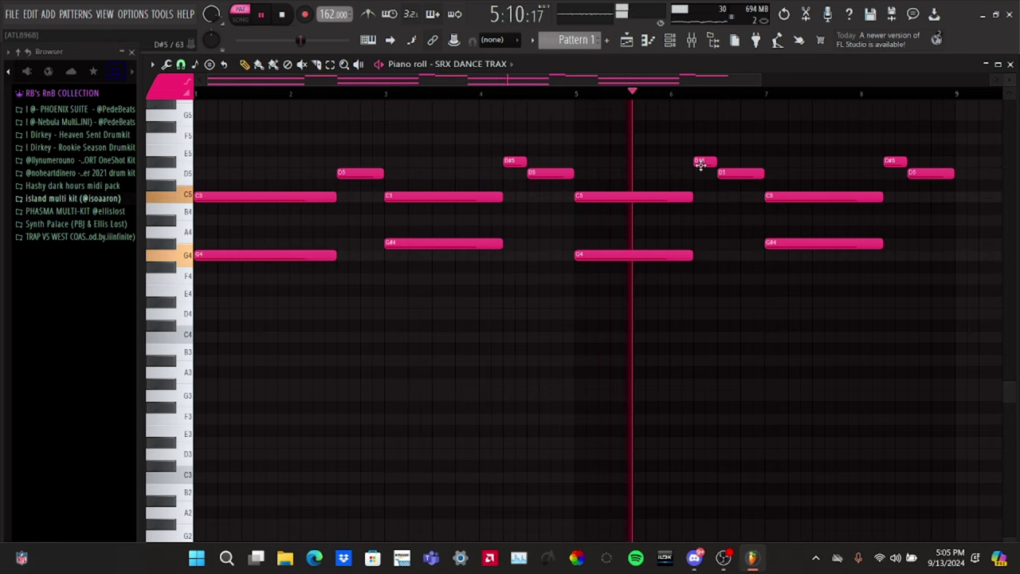
pyautogui.moveTo(694, 167); pyautogui.dragTo(669, 291)
pyautogui.moveTo(693, 257); pyautogui.dragTo(717, 256)
pyautogui.click(761, 283)
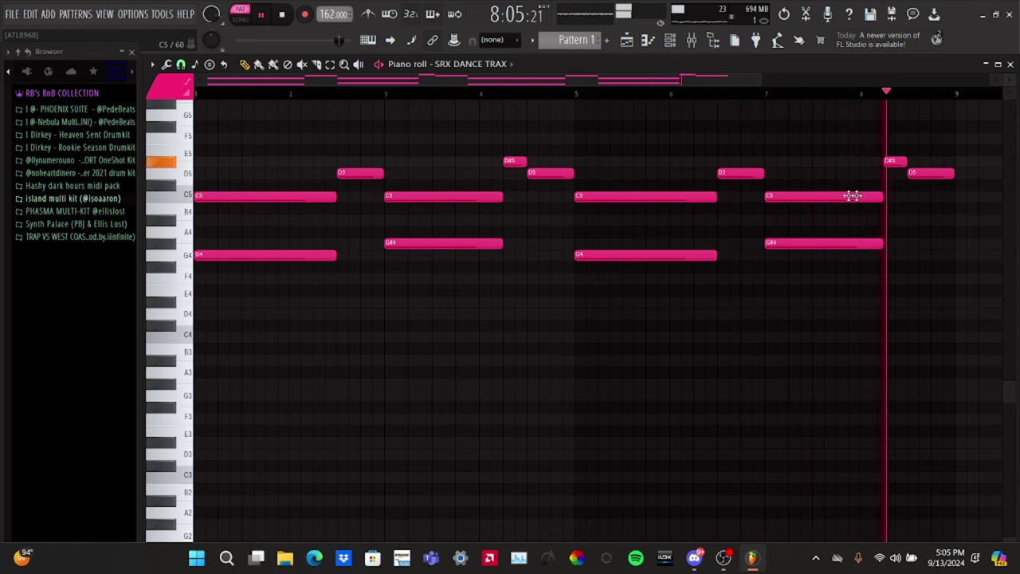
# Place Pattern 1 at bar 1 on Track 1 of the playlist.
pyautogui.press('F5')
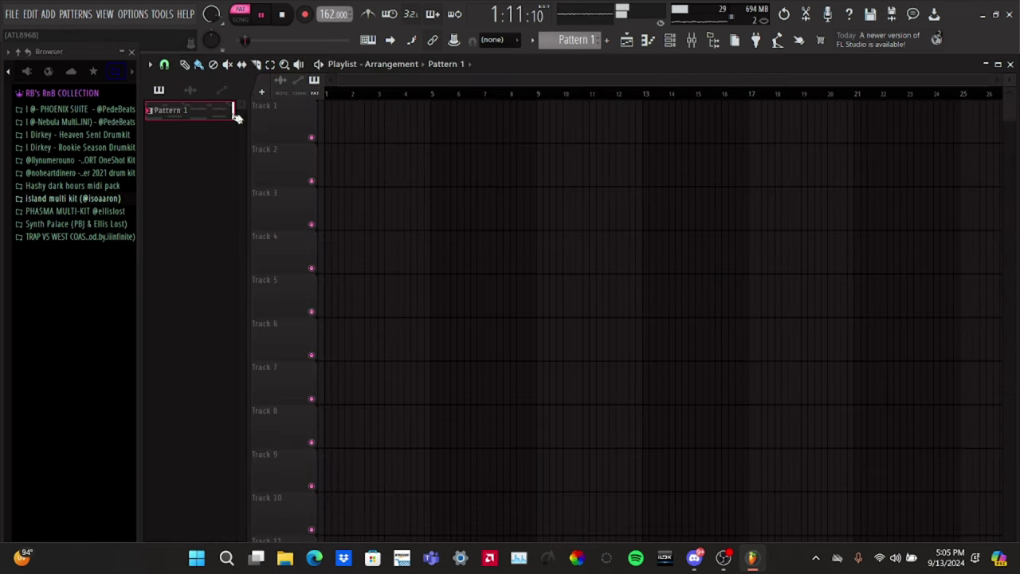
pyautogui.click(331, 129)
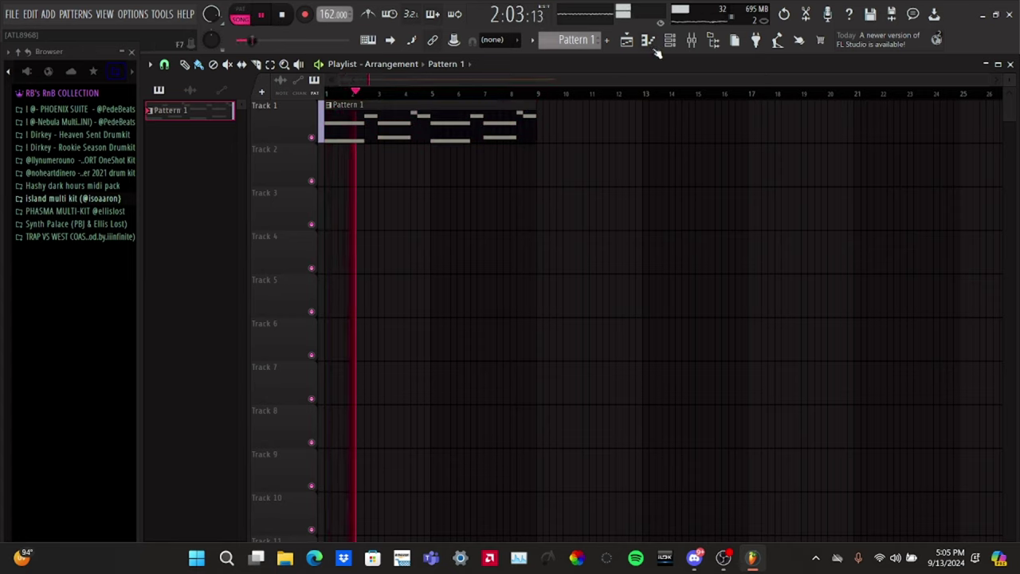
# Route the selected SRX DANCE TRAX channel to mixer track Insert 1.
pyautogui.click(672, 43)
pyautogui.click(671, 39)
pyautogui.click(692, 40)
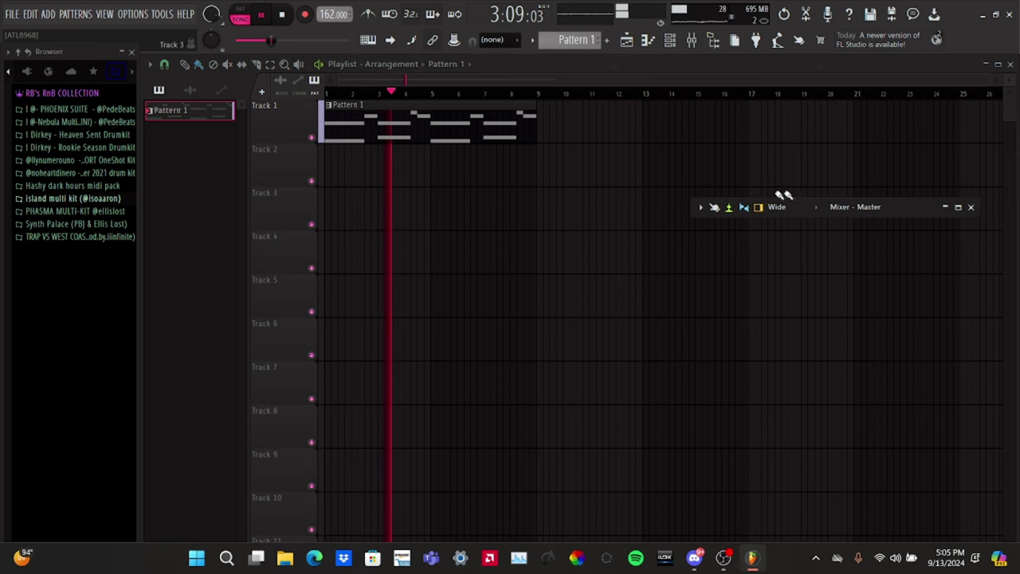
pyautogui.click(969, 207)
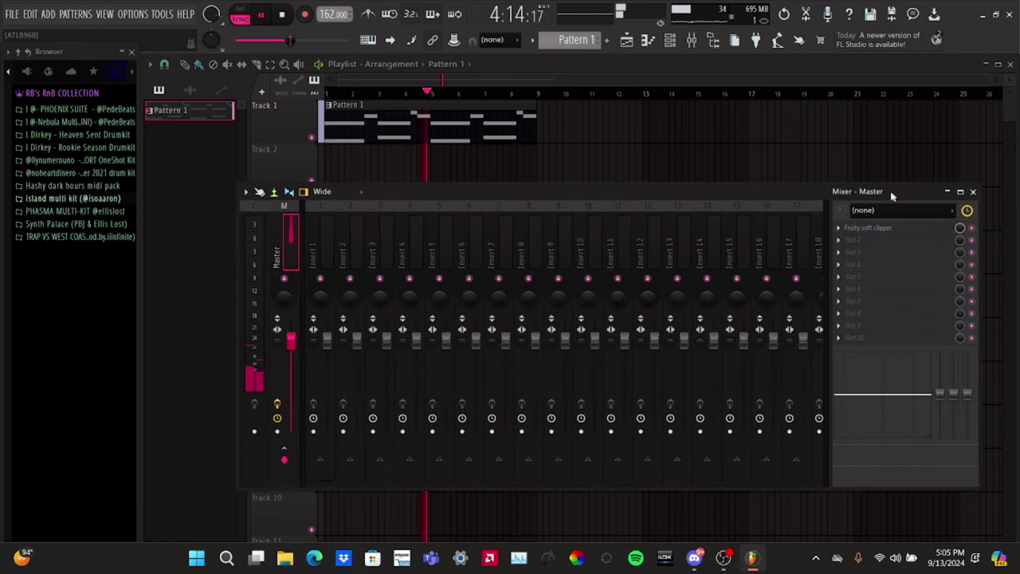
pyautogui.click(323, 249)
pyautogui.rightClick(325, 250)
pyautogui.moveTo(399, 311)
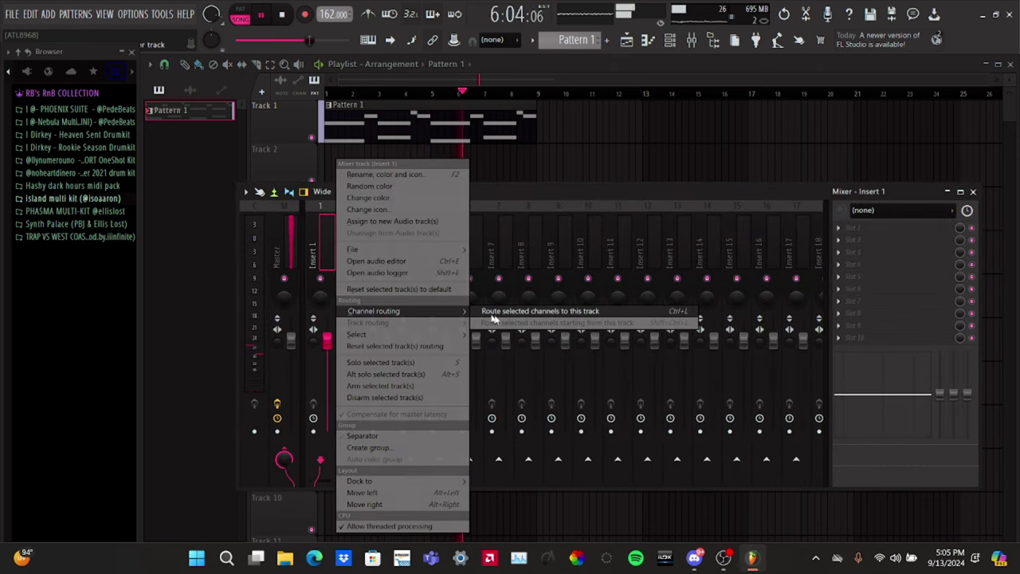
pyautogui.click(510, 312)
# Open the SRX DANCE TRAX instrument from the channel rack to check its patch, and close it again.
pyautogui.click(670, 40)
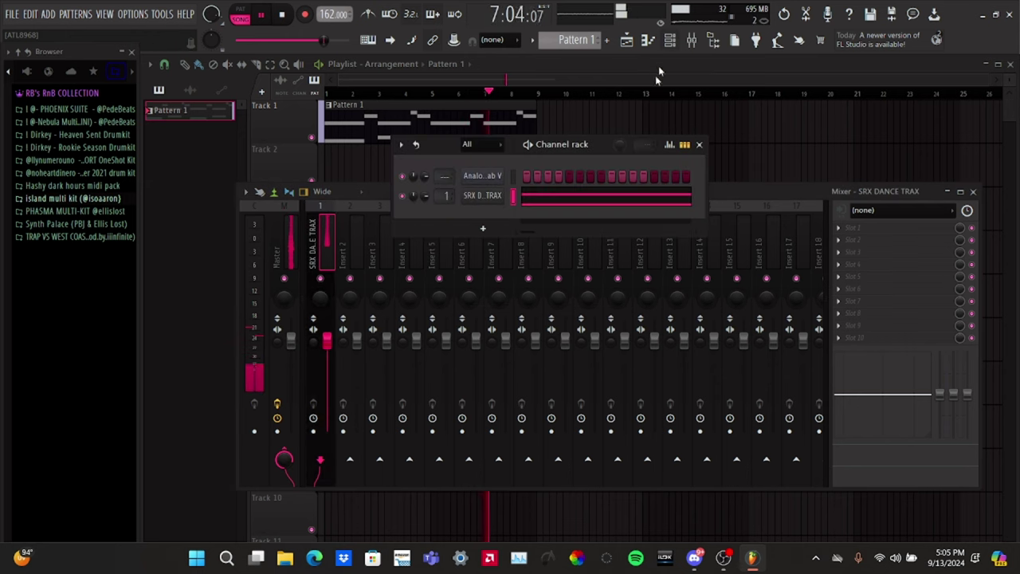
pyautogui.click(475, 196)
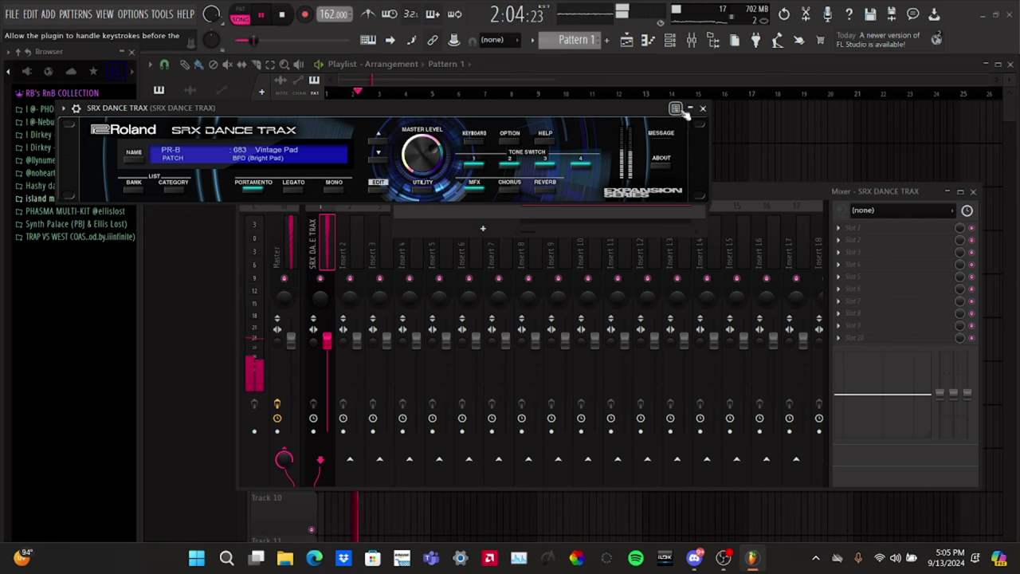
pyautogui.click(703, 108)
pyautogui.click(699, 148)
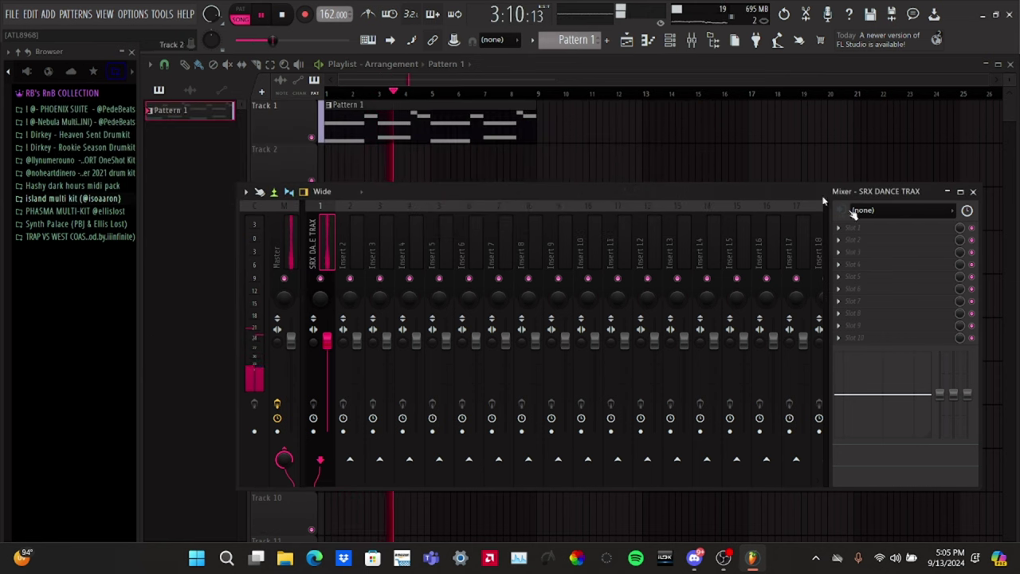
# Load Fruity Parametric EQ 2 into slot 1 of the SRX DANCE TRAX mixer track with the 20Hz + 18kHz cut preset.
pyautogui.click(886, 236)
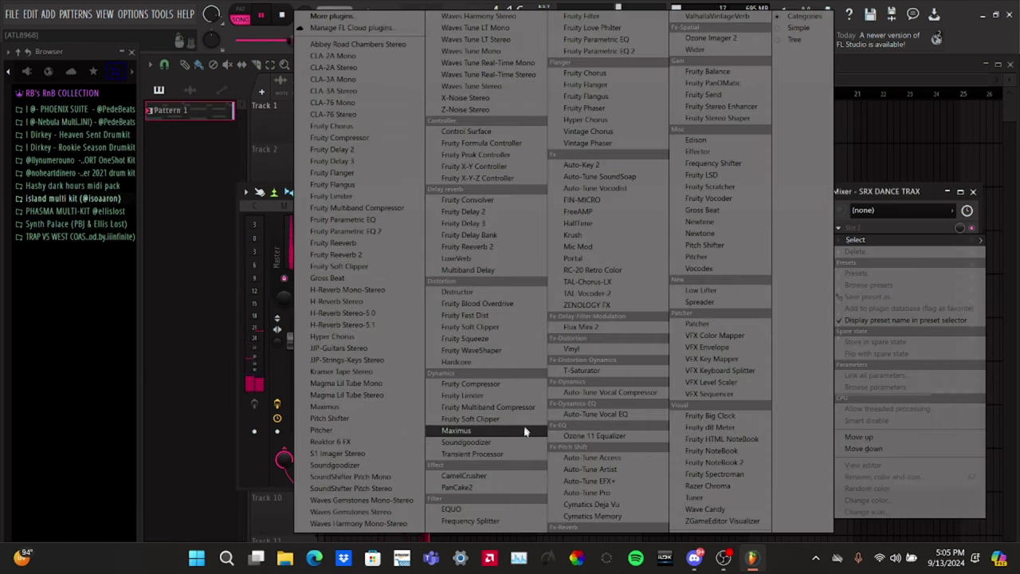
pyautogui.click(656, 51)
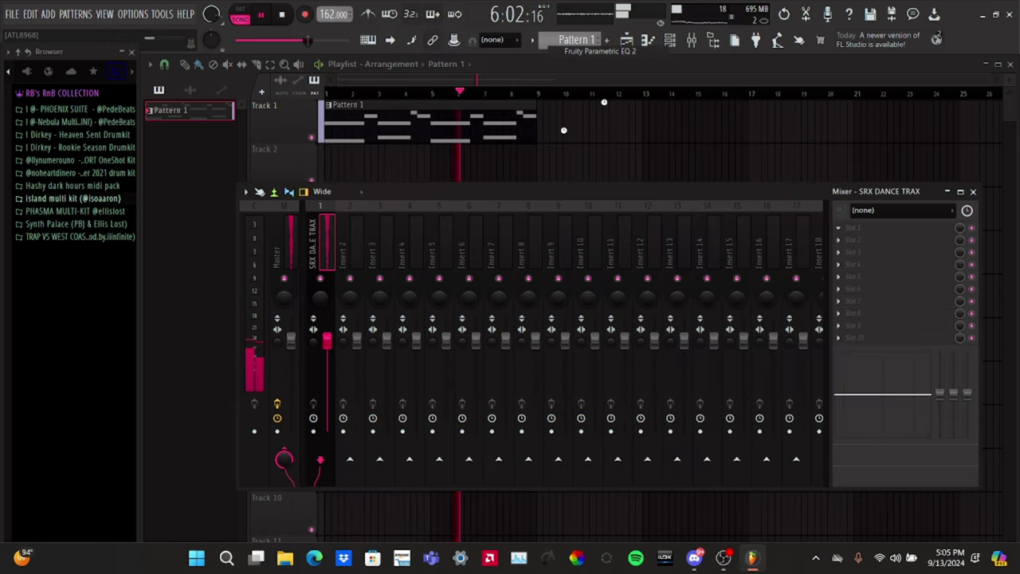
pyautogui.moveTo(397, 122); pyautogui.dragTo(539, 126)
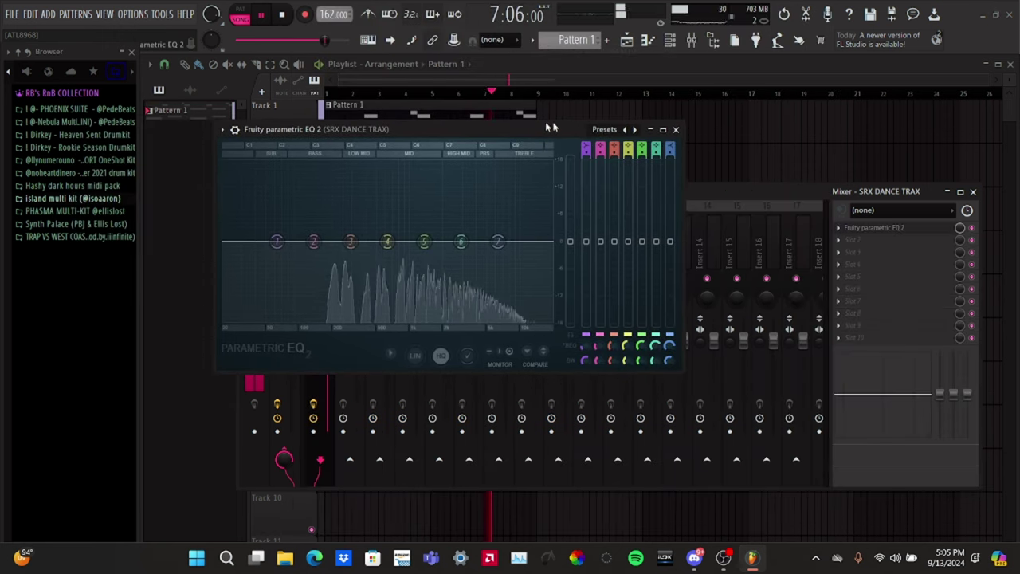
pyautogui.click(603, 129)
pyautogui.click(652, 145)
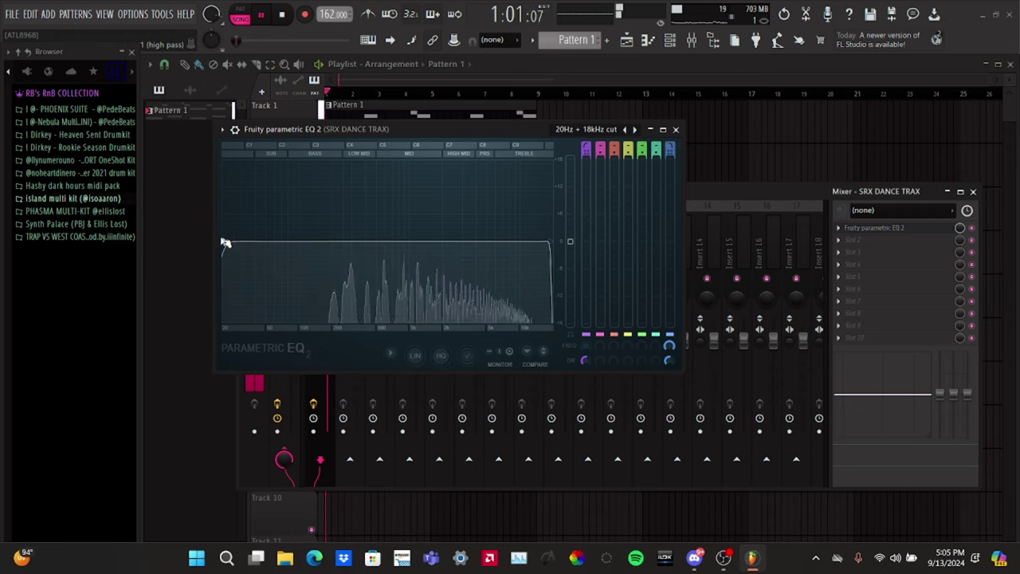
# Raise the EQ's high-pass cutoff to about 200 Hz and lower its low-pass cutoff to about 8 kHz.
pyautogui.moveTo(223, 239); pyautogui.dragTo(338, 240)
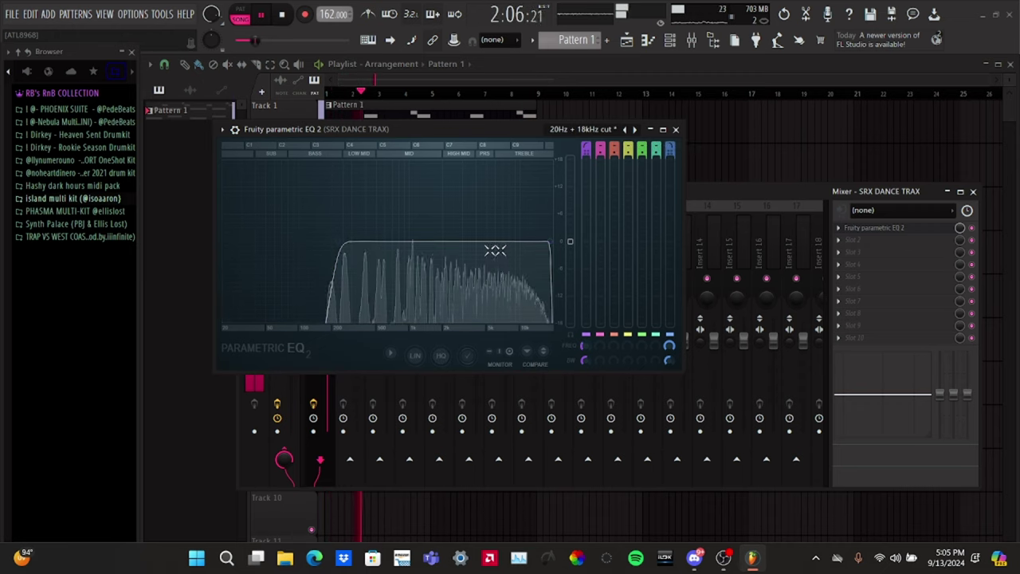
pyautogui.moveTo(550, 241); pyautogui.dragTo(514, 241)
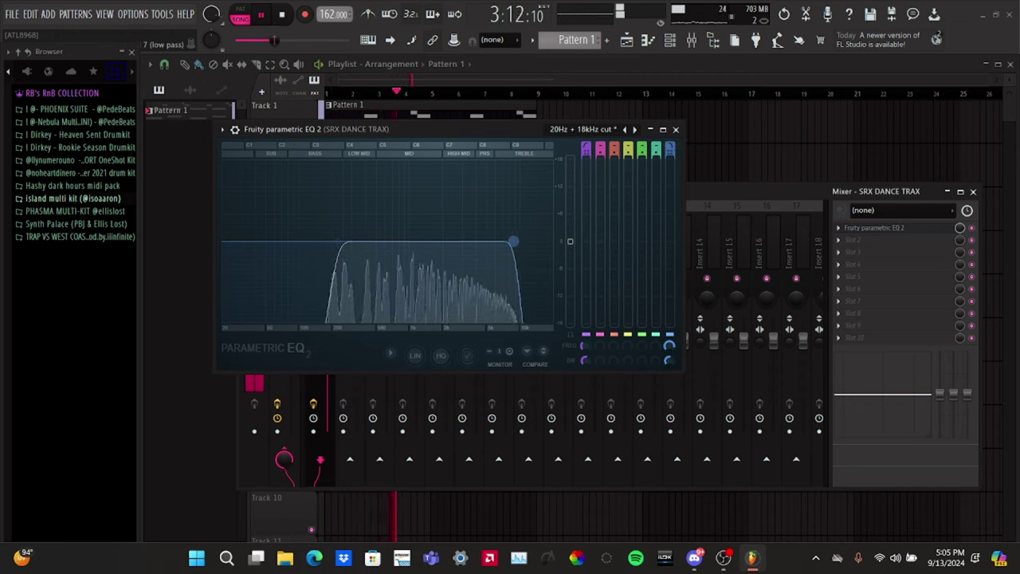
pyautogui.click(675, 129)
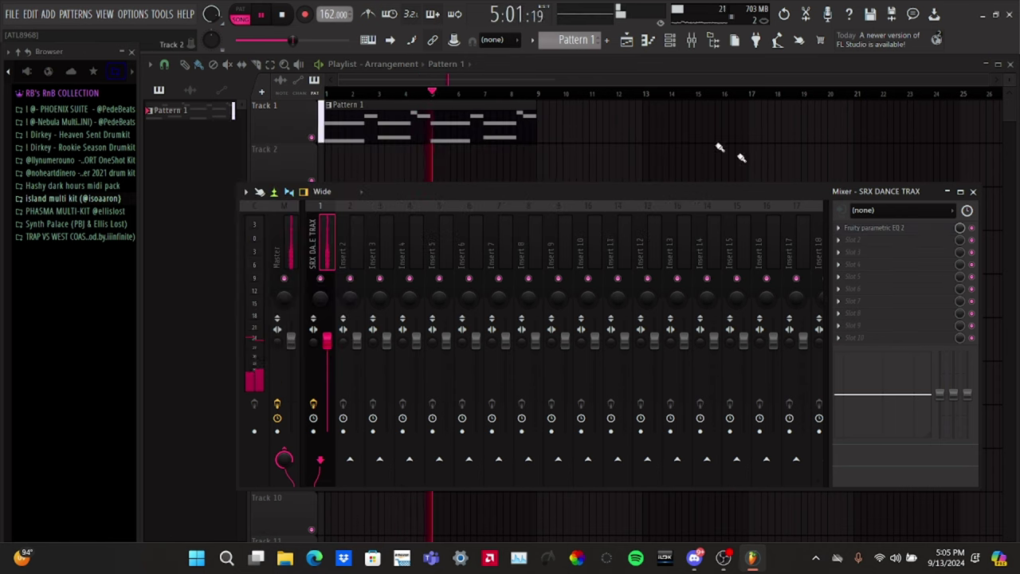
# Load Fruity Stereo Shaper into slot 2 of the SRX DANCE TRAX mixer track and apply its Stereoize 3 preset.
pyautogui.click(857, 241)
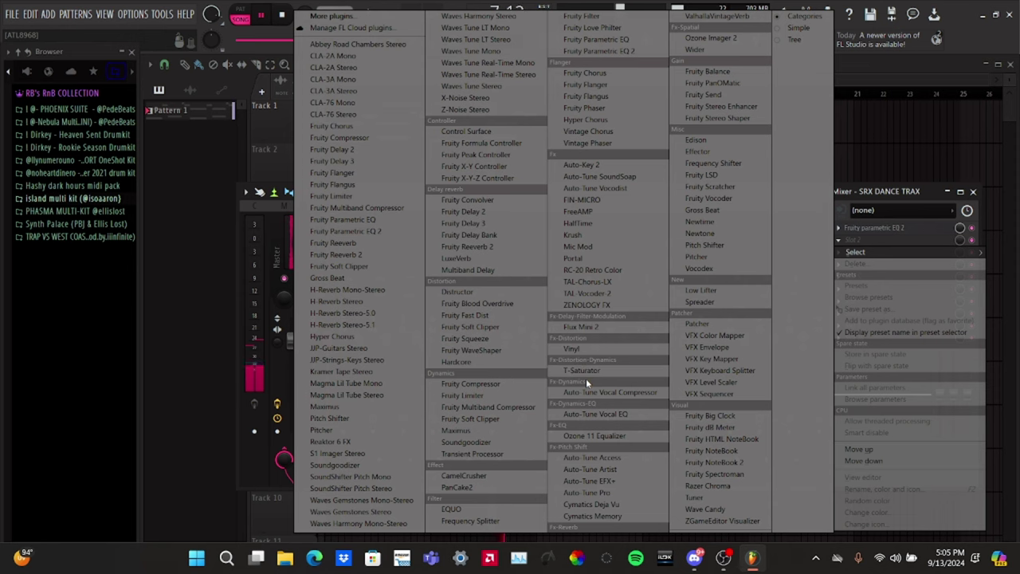
pyautogui.click(718, 118)
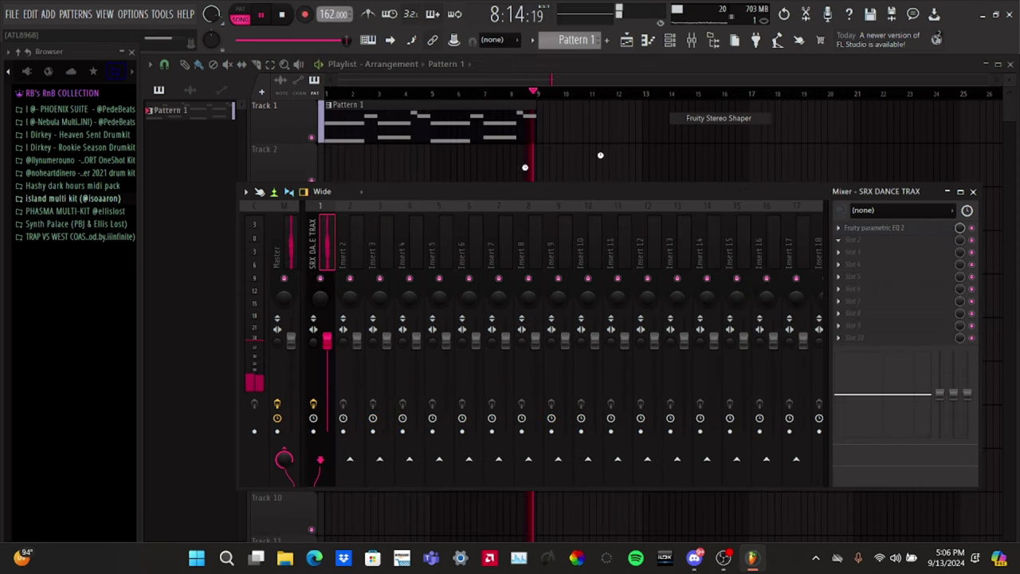
pyautogui.click(106, 142)
pyautogui.moveTo(231, 189)
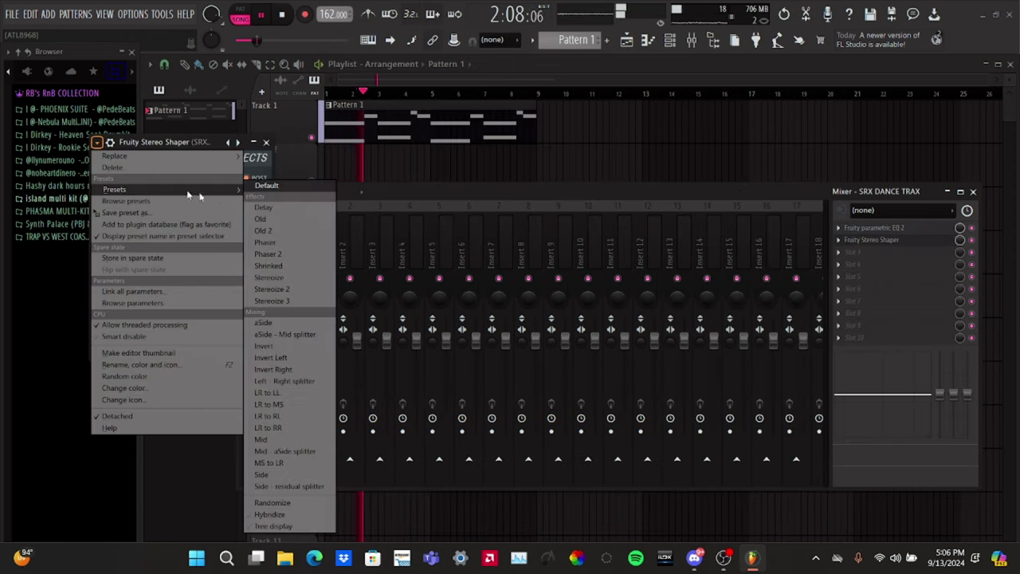
pyautogui.click(288, 301)
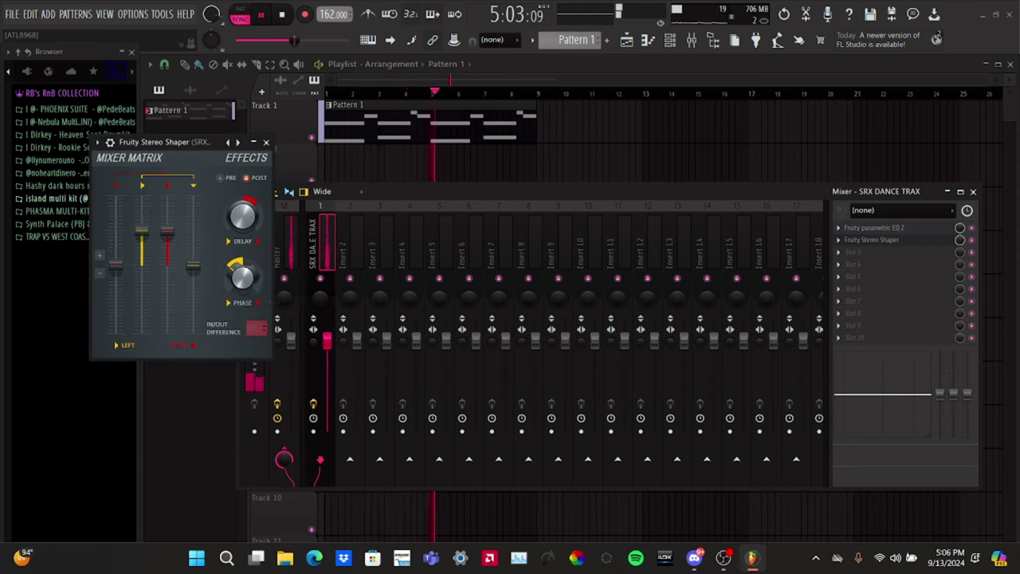
pyautogui.click(267, 142)
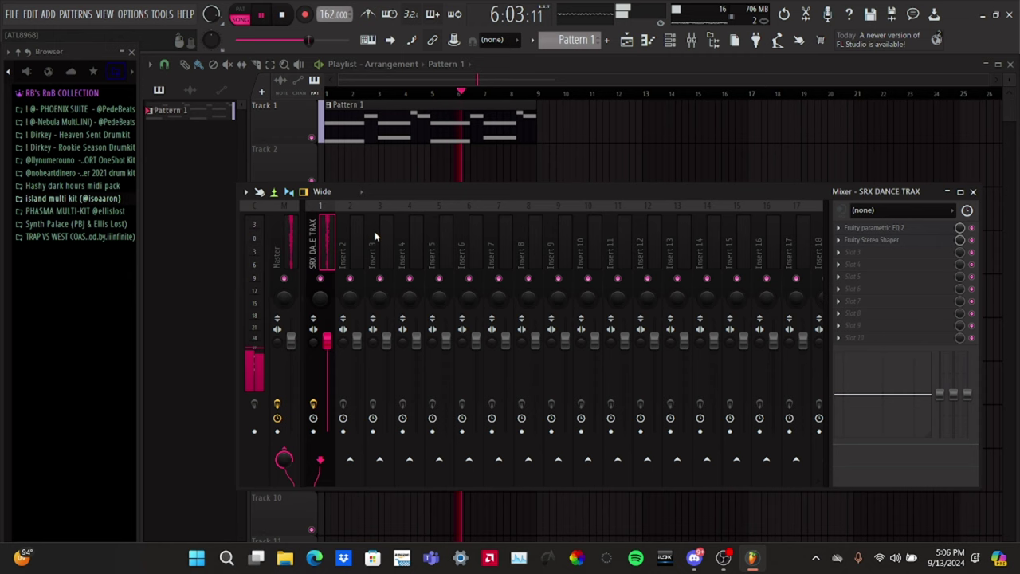
# Load ValhallaVintageVerb into slot 3 of the SRX DANCE TRAX mixer track and reduce its mix to about 21%.
pyautogui.click(885, 253)
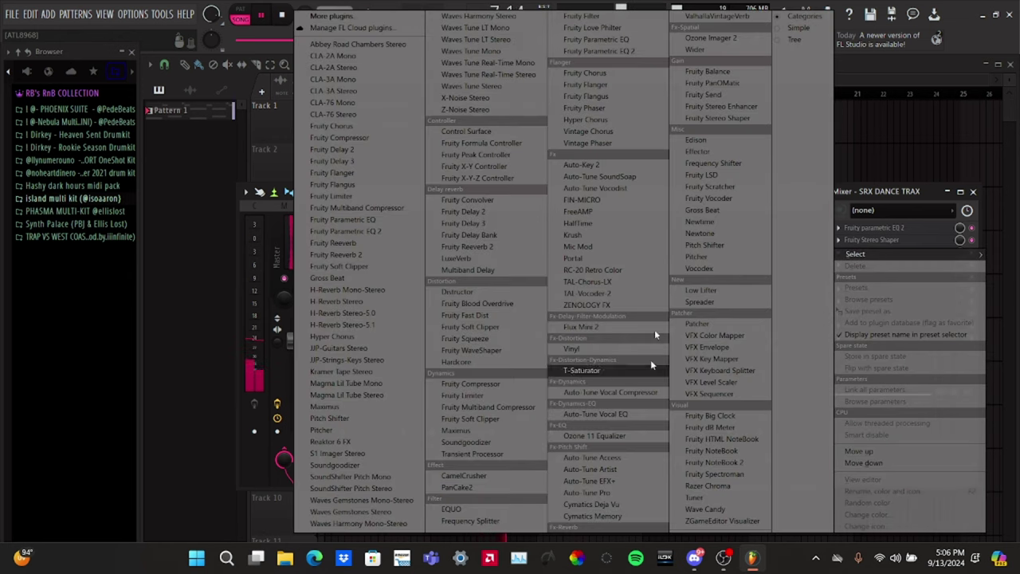
pyautogui.click(739, 15)
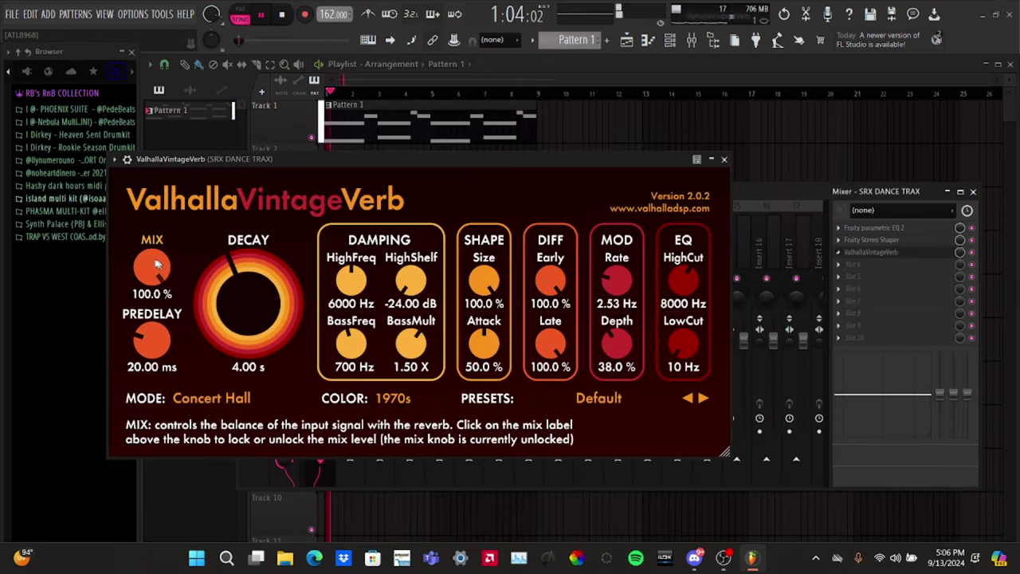
pyautogui.moveTo(157, 271); pyautogui.dragTo(162, 332)
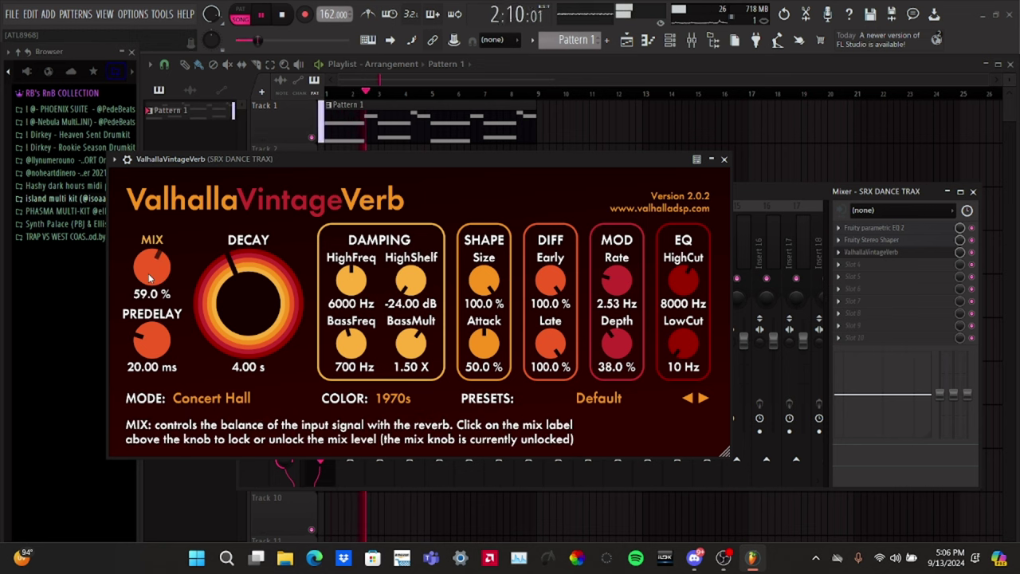
pyautogui.moveTo(150, 294); pyautogui.dragTo(152, 314)
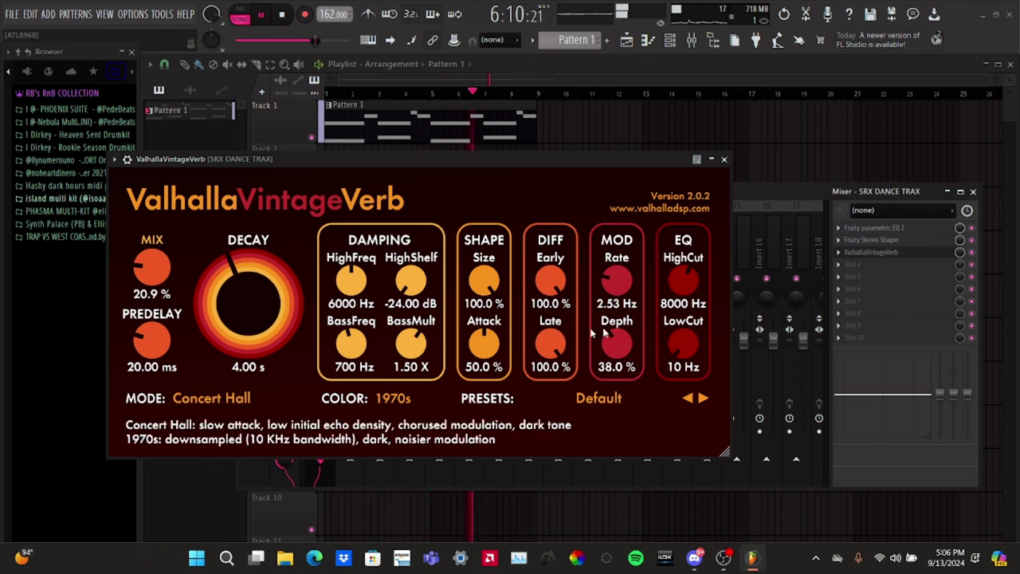
# Set the reverb's LowCut to 530 Hz, predelay to 9.33 ms and decay to 2.79 s, and fine-tune its mix.
pyautogui.moveTo(681, 339); pyautogui.dragTo(686, 297)
pyautogui.moveTo(151, 339); pyautogui.dragTo(148, 364)
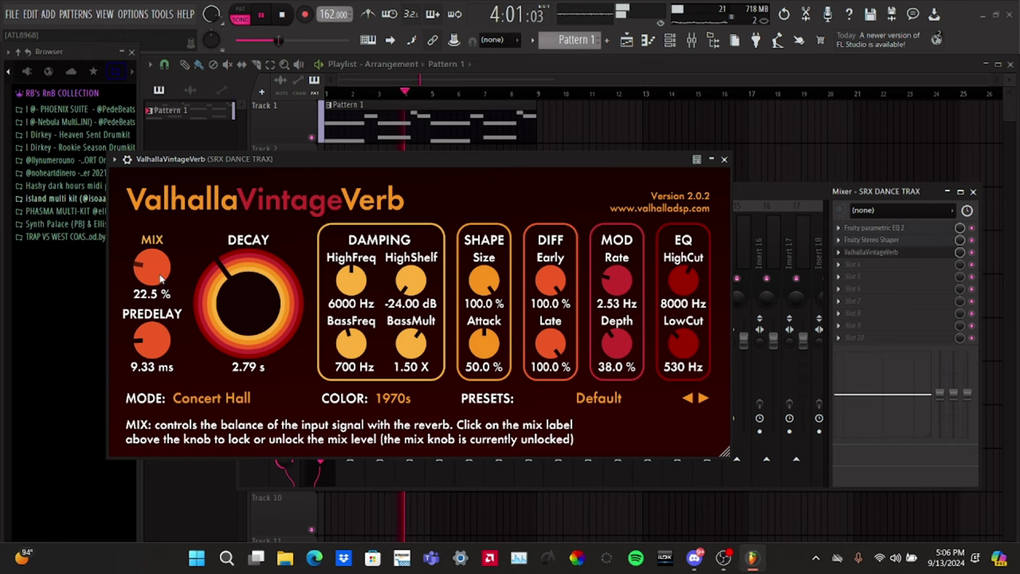
pyautogui.moveTo(162, 274); pyautogui.dragTo(161, 276)
pyautogui.click(723, 160)
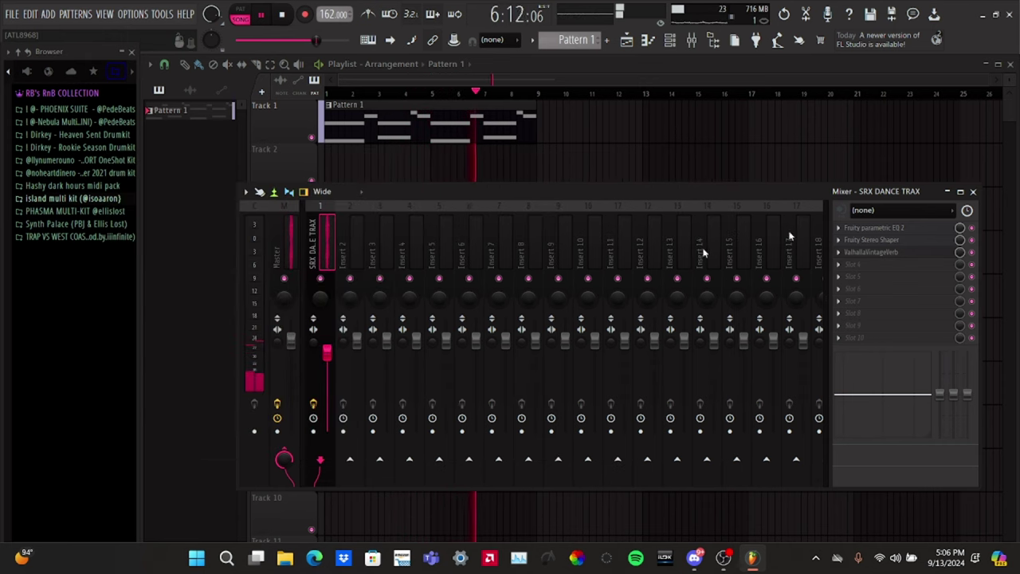
# Create an empty Pattern 2 and place it on playlist Track 2, extended to the same length as the Pattern 1 clip.
pyautogui.click(976, 193)
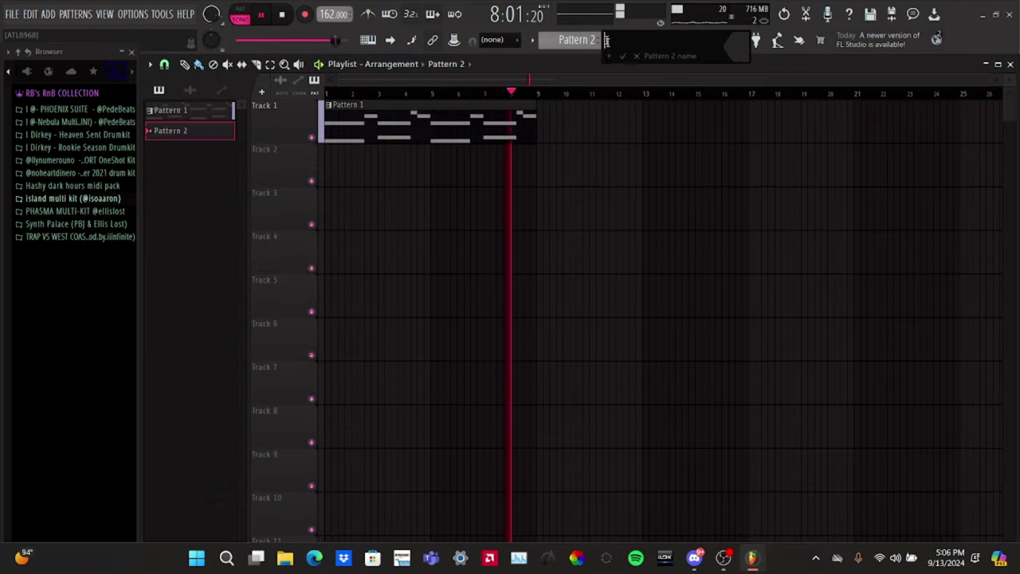
pyautogui.click(334, 170)
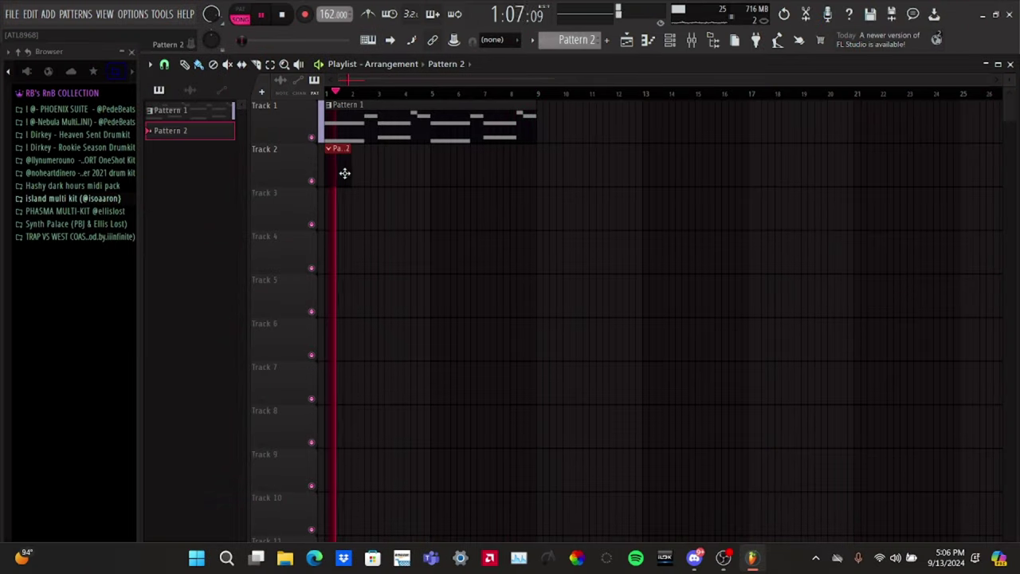
pyautogui.moveTo(344, 173); pyautogui.dragTo(533, 181)
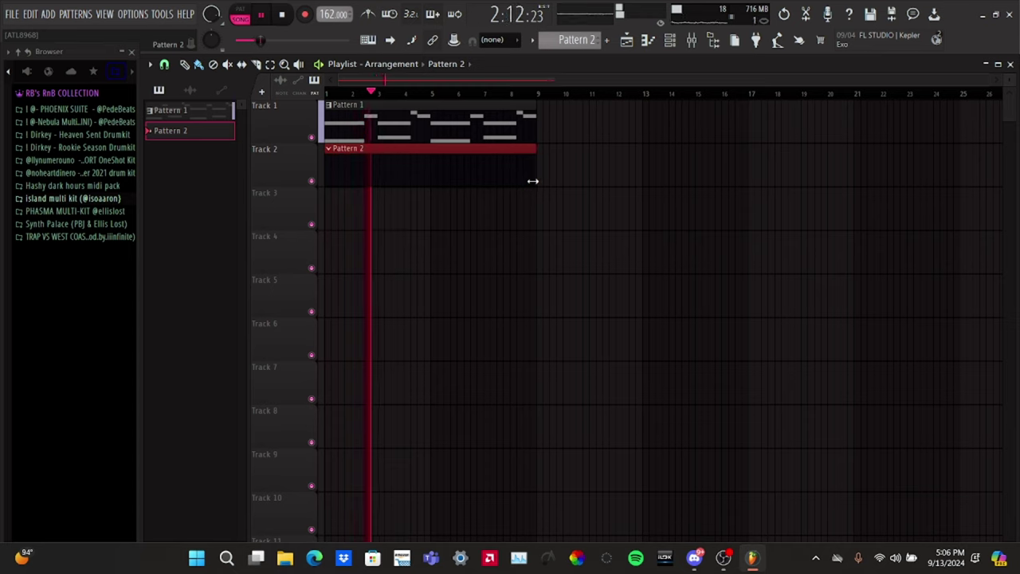
pyautogui.click(414, 223)
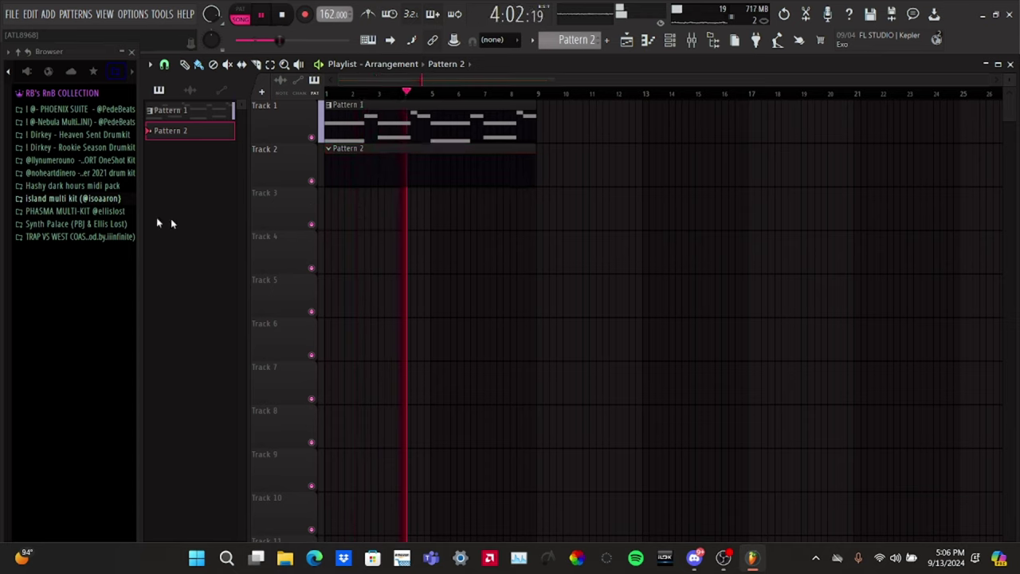
# Browse to the ACOUSTIC BASS sounds in Synth Palace's BONUS INSTRUMENT SOUNDS and audition the BASS - SLIDE sample.
pyautogui.click(72, 224)
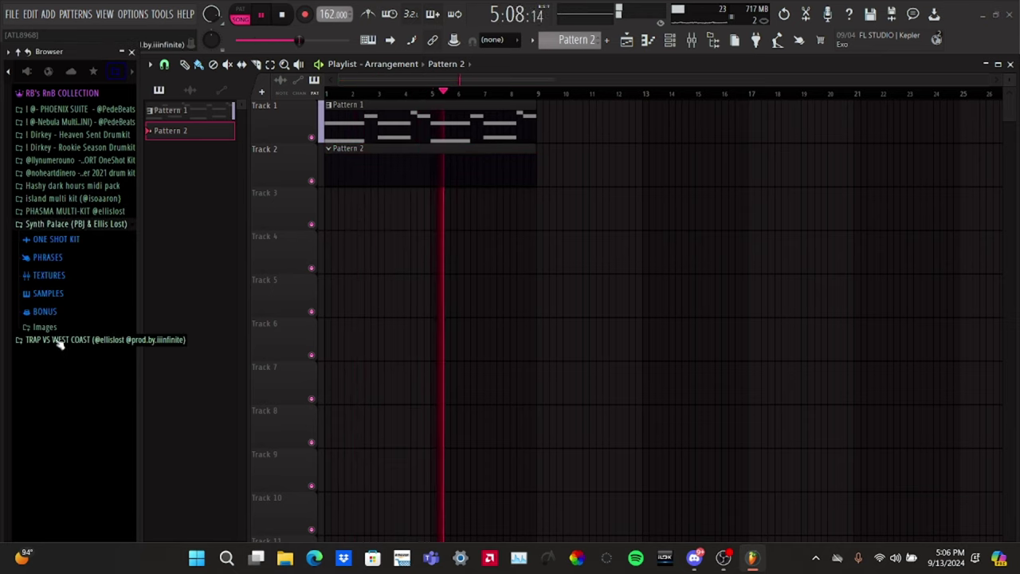
pyautogui.click(72, 311)
pyautogui.click(92, 330)
pyautogui.click(93, 332)
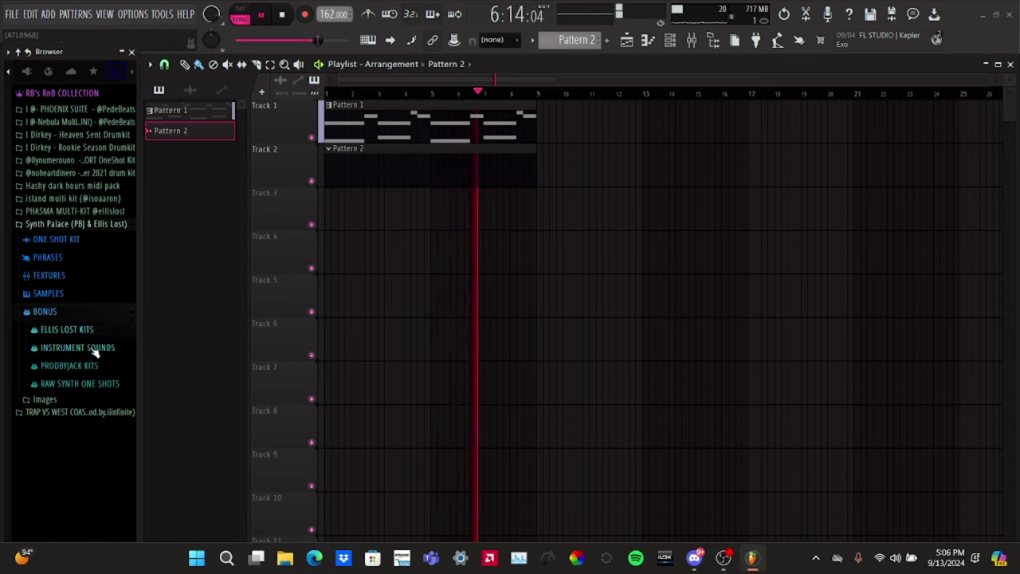
pyautogui.click(80, 347)
pyautogui.click(75, 365)
pyautogui.click(92, 392)
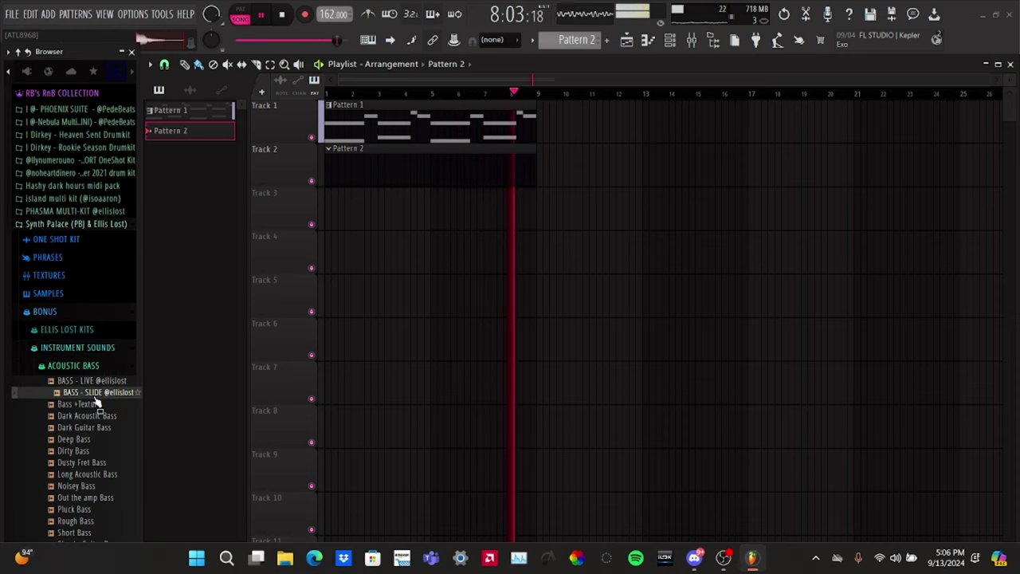
# Audition the Dark Acoustic Bass sample, load it into a new sampler channel and close its settings.
pyautogui.click(86, 415)
pyautogui.rightClick(91, 415)
pyautogui.click(182, 281)
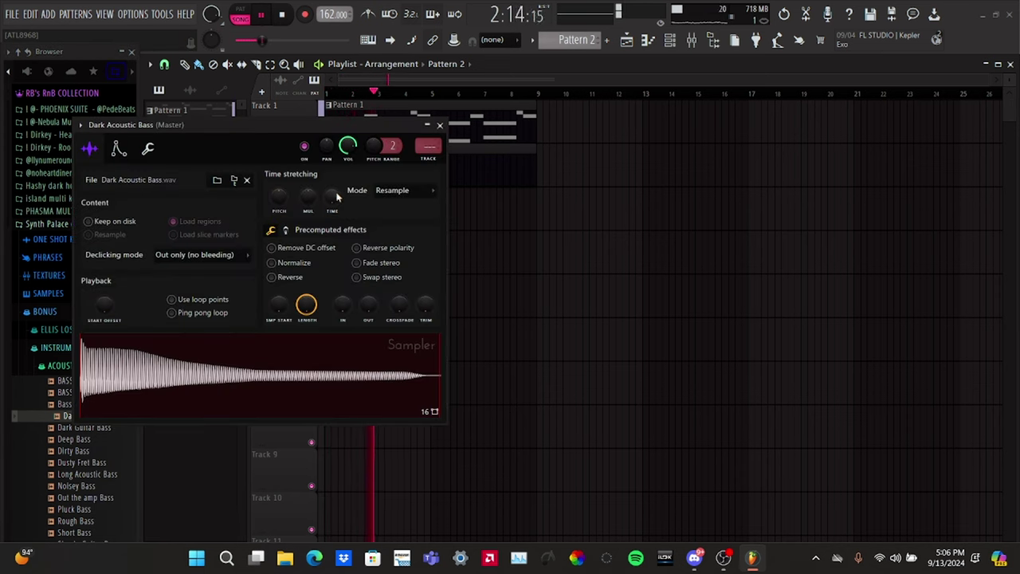
pyautogui.rightClick(336, 194)
pyautogui.press('Escape')
pyautogui.click(439, 125)
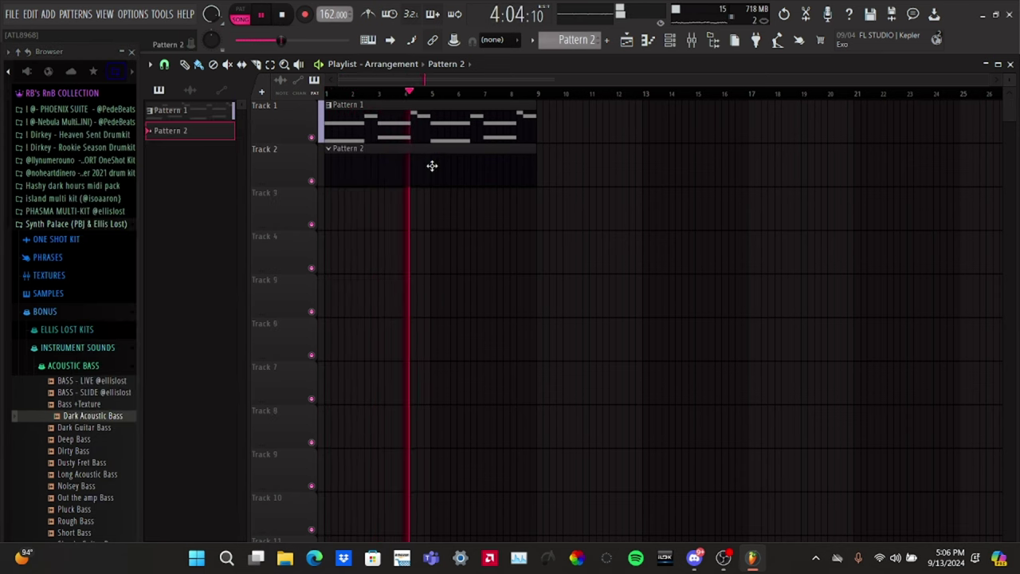
# Open the Dark Acoustic Bass piano roll of Pattern 2 and show bars 1 to 8.
pyautogui.doubleClick(432, 166)
pyautogui.rightClick(483, 216)
pyautogui.click(550, 214)
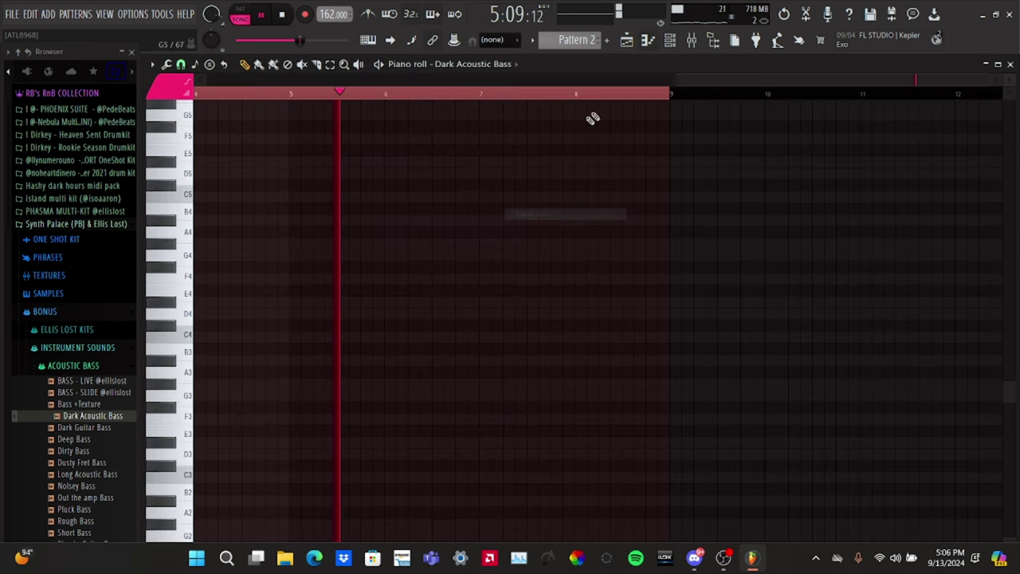
pyautogui.moveTo(687, 80); pyautogui.dragTo(478, 79)
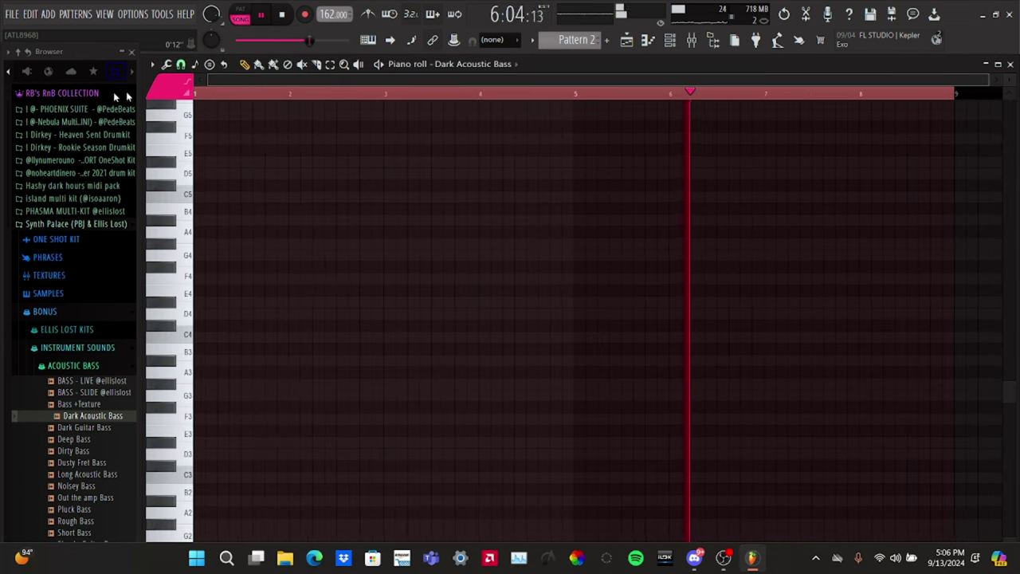
# Open the SRX DANCE TRAX piano roll of Pattern 1.
pyautogui.click(638, 41)
pyautogui.doubleClick(414, 112)
pyautogui.scroll(2, 414, 183)
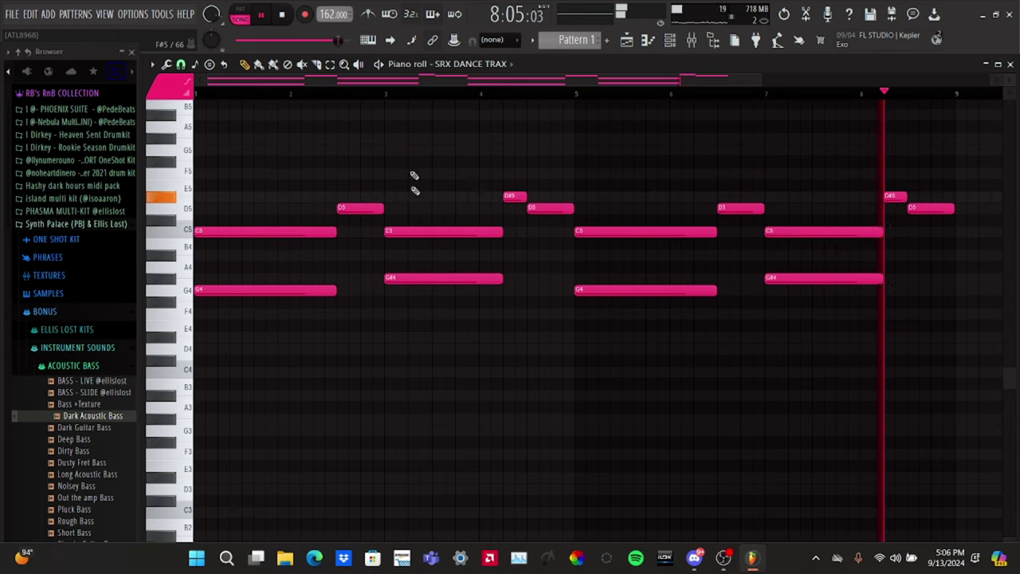
pyautogui.moveTo(522, 255); pyautogui.dragTo(216, 349)
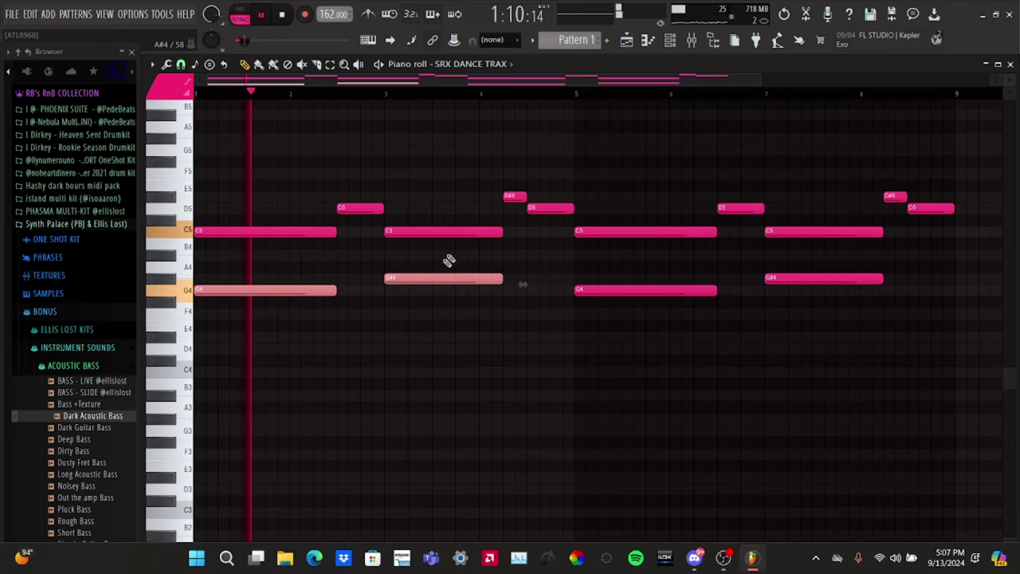
pyautogui.moveTo(560, 156); pyautogui.dragTo(518, 225)
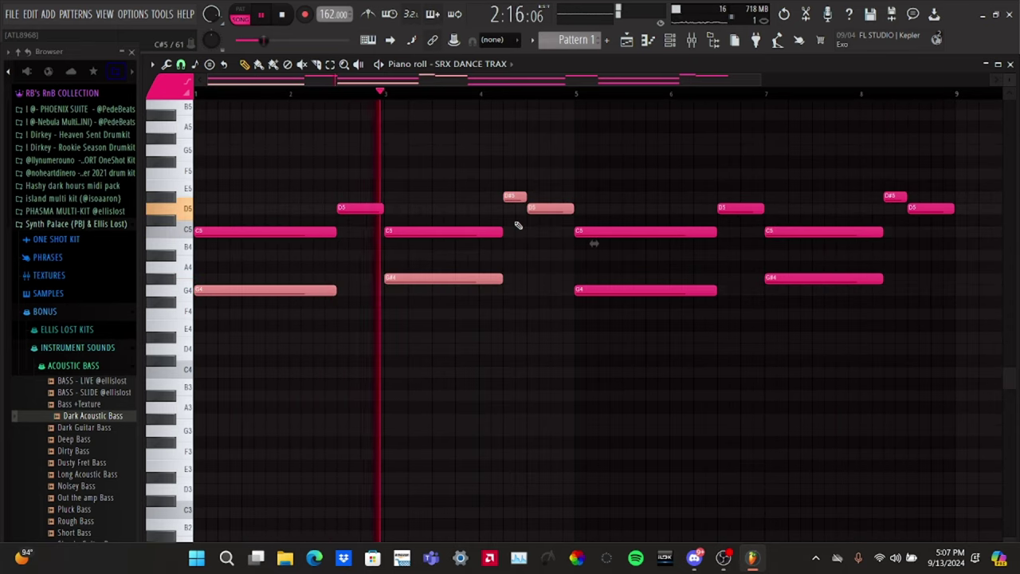
pyautogui.click(558, 381)
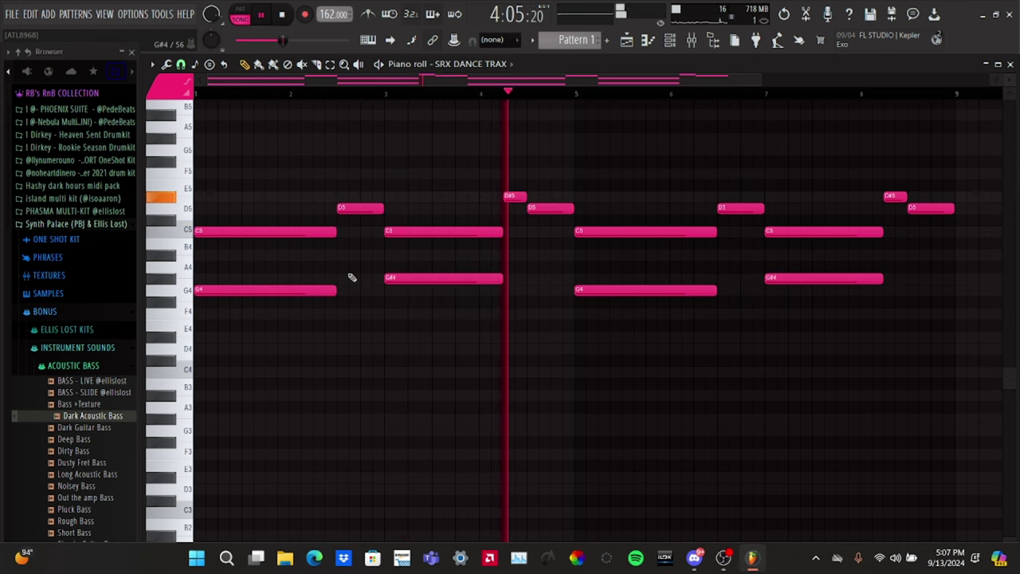
pyautogui.moveTo(346, 262); pyautogui.dragTo(285, 333)
pyautogui.moveTo(358, 187); pyautogui.dragTo(358, 243)
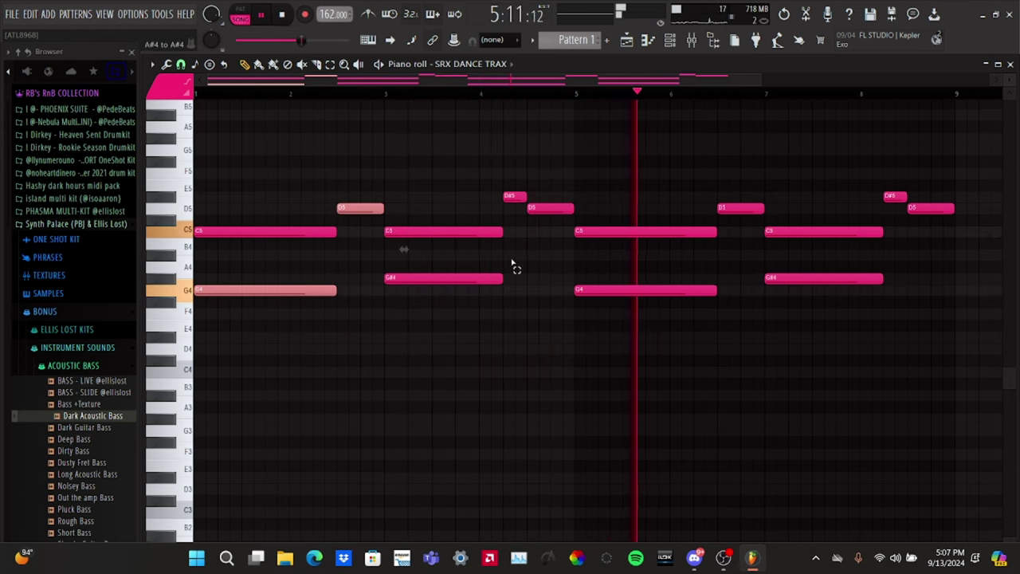
pyautogui.moveTo(515, 250); pyautogui.dragTo(384, 312)
pyautogui.moveTo(555, 169); pyautogui.dragTo(510, 230)
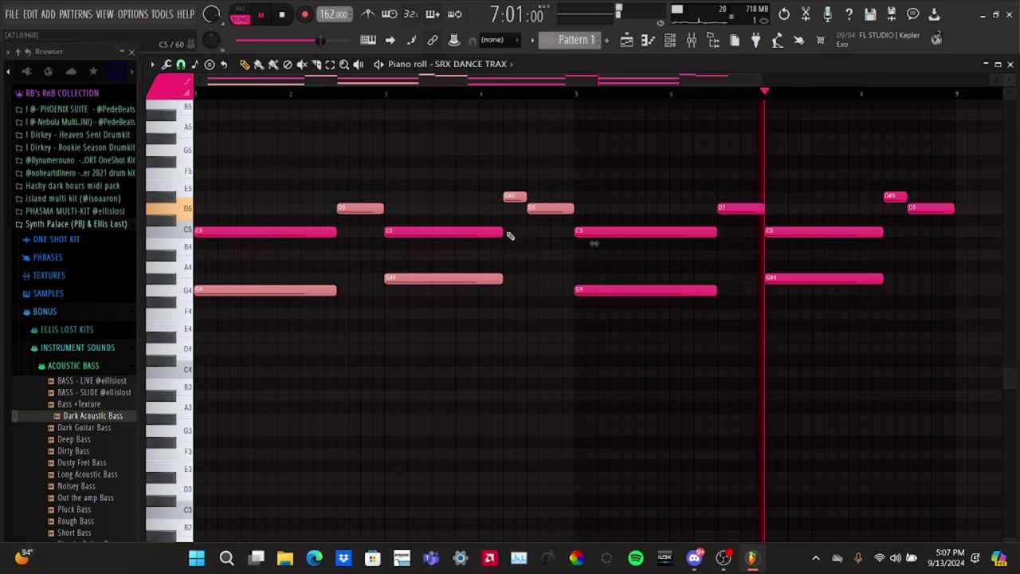
pyautogui.click(497, 358)
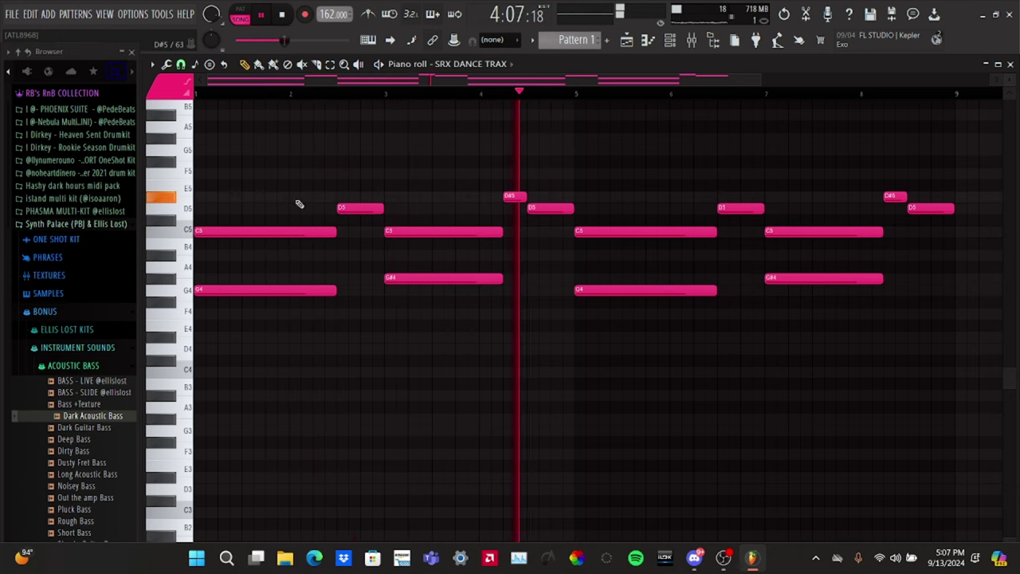
# Copy all SRX DANCE TRAX notes from the first four bars of Pattern 1 into Pattern 2's Dark Acoustic Bass piano roll and play them.
pyautogui.moveTo(539, 145); pyautogui.dragTo(228, 375)
pyautogui.click(391, 388)
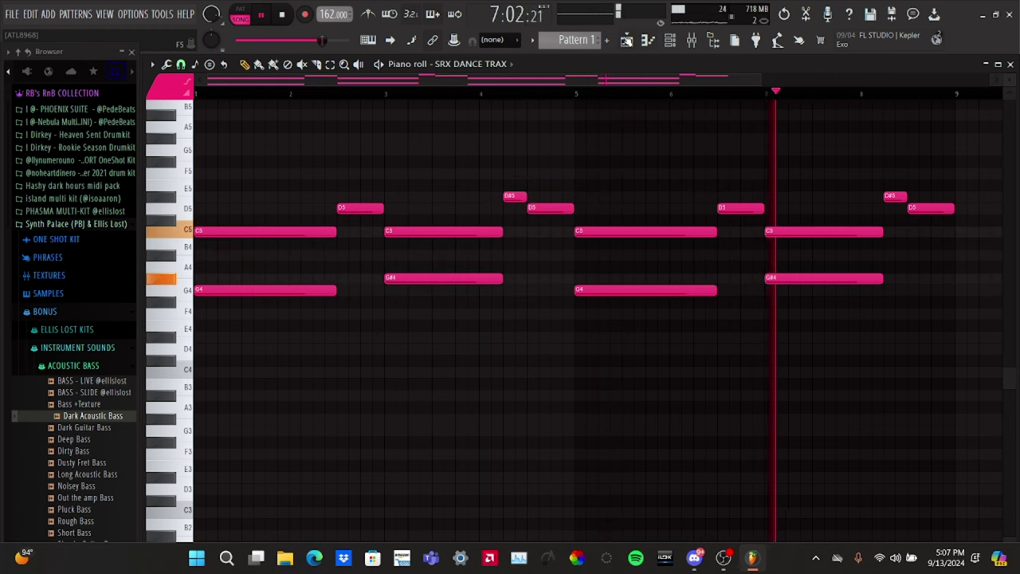
pyautogui.press('F5')
pyautogui.press('F4')
pyautogui.press('F6')
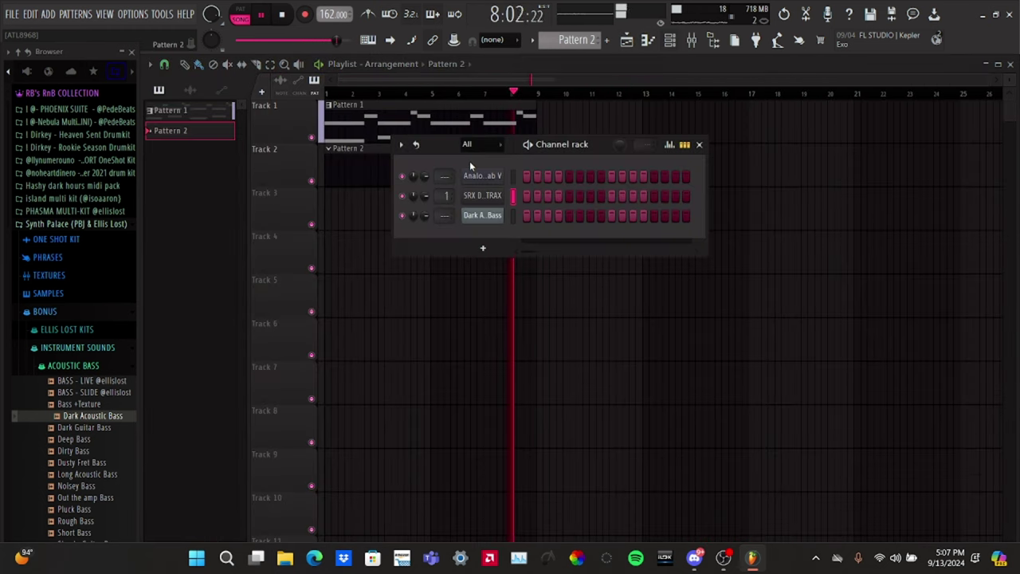
pyautogui.rightClick(483, 215)
pyautogui.click(530, 274)
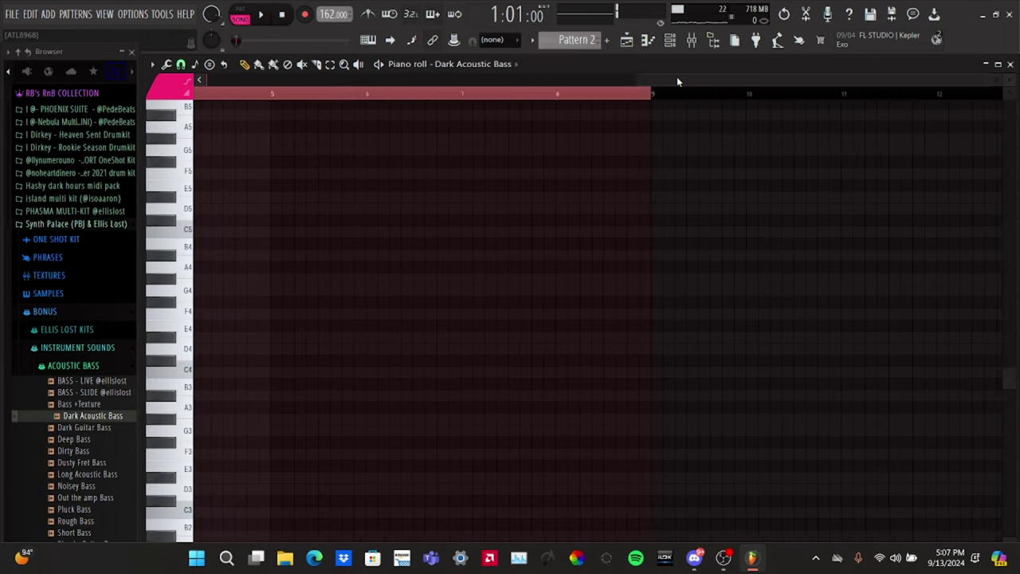
pyautogui.hotkey('ctrl', 'v')
pyautogui.press('space')
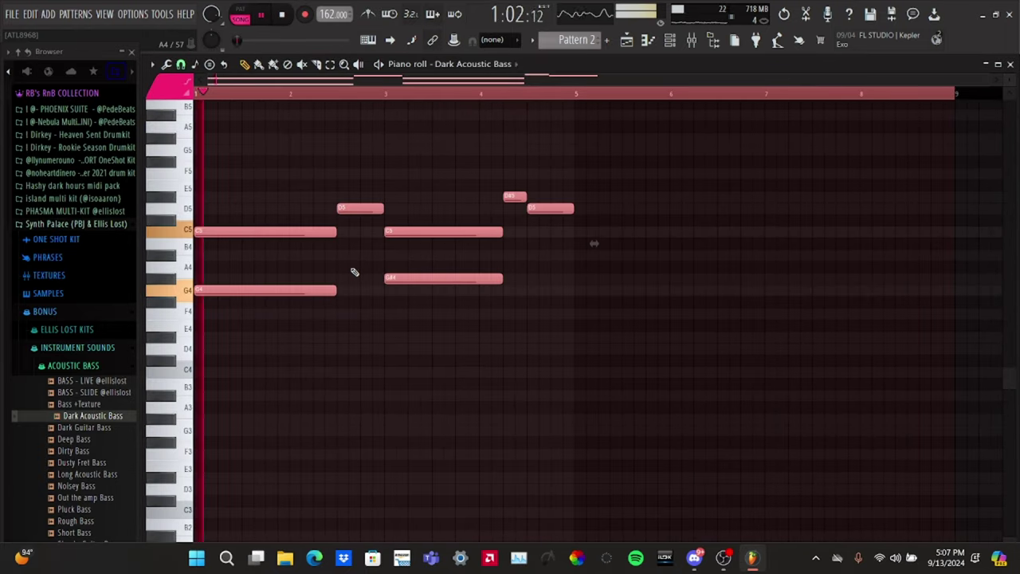
# Delete the two C5 notes from the pasted Dark Acoustic Bass notes.
pyautogui.hotkey('ctrl', 'd')
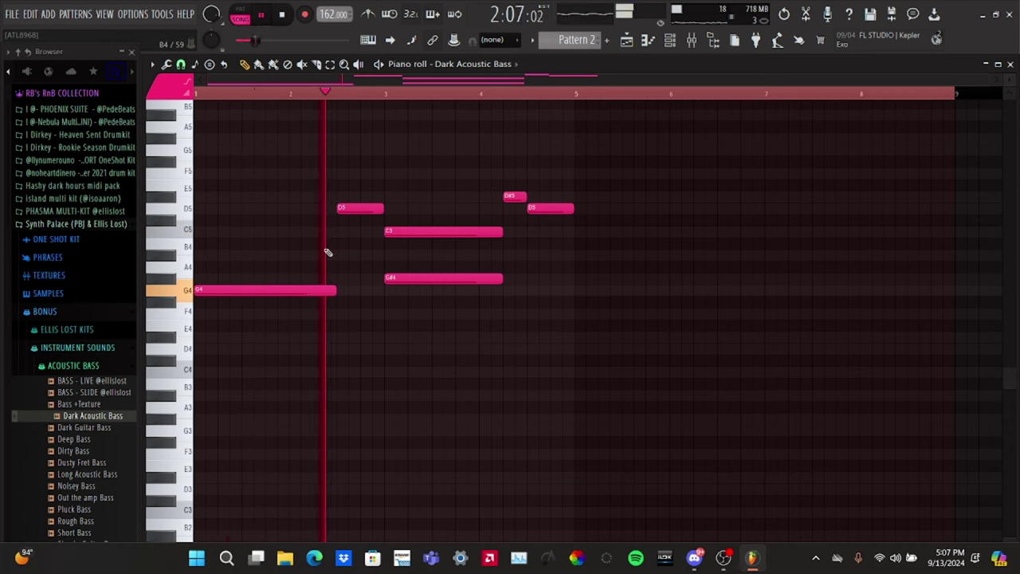
pyautogui.rightClick(410, 232)
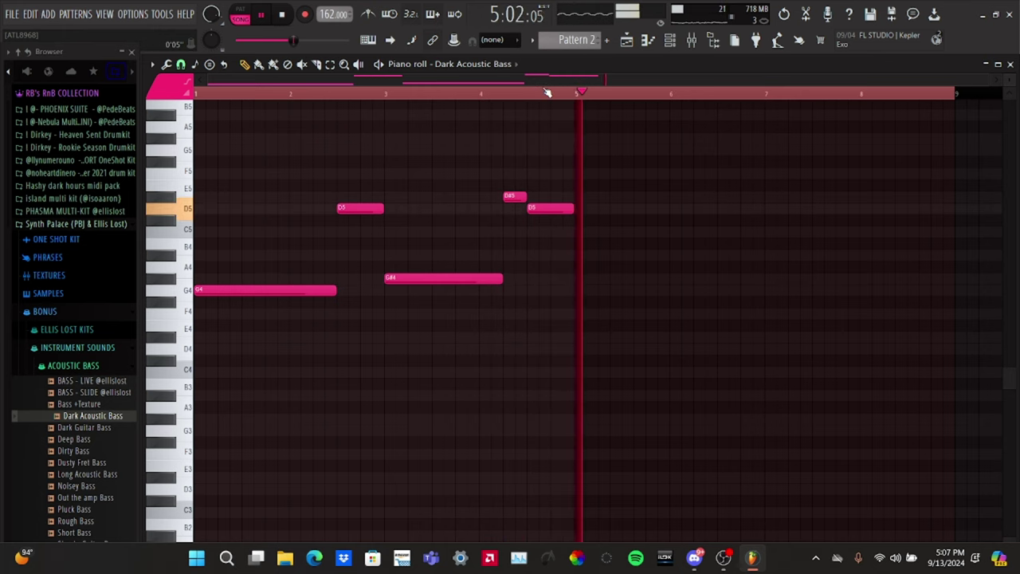
pyautogui.scroll(3, 547, 94)
pyautogui.scroll(-3, 546, 94)
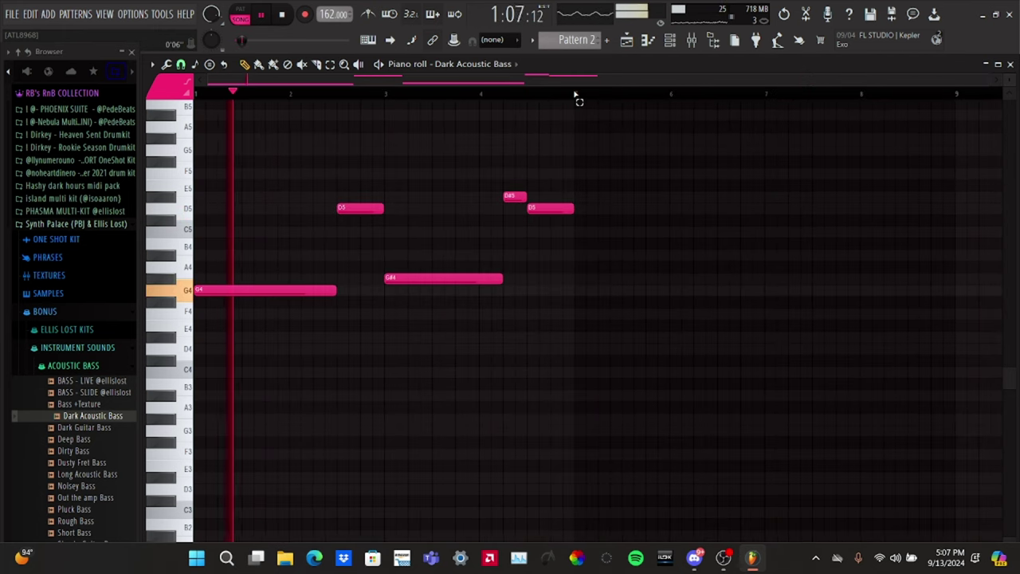
# Duplicate the four-bar bass line into bars 5 to 8 and return to the playlist.
pyautogui.hotkey('ctrl', 'a')
pyautogui.hotkey('ctrl', 'b')
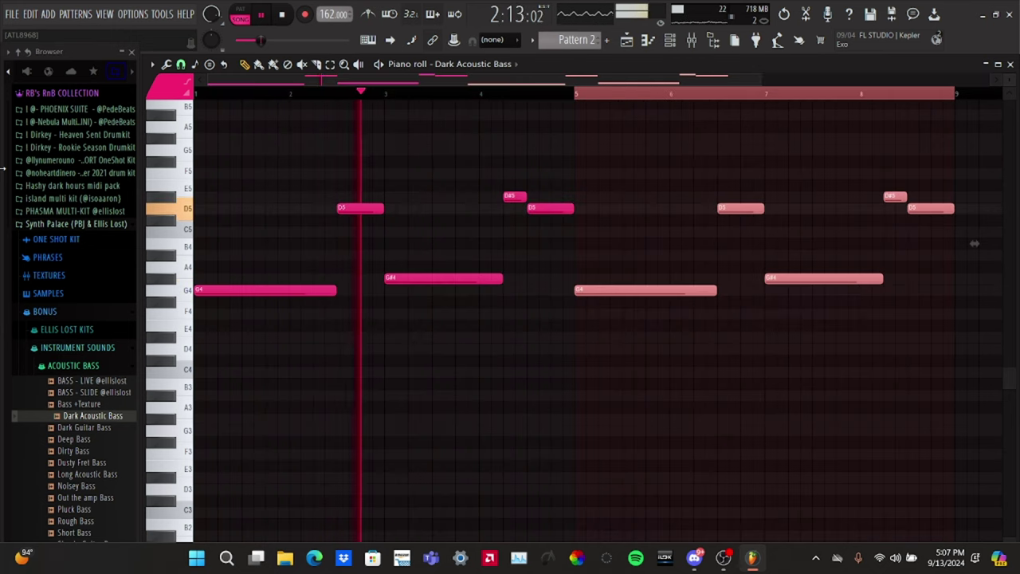
pyautogui.hotkey('ctrl', 'd')
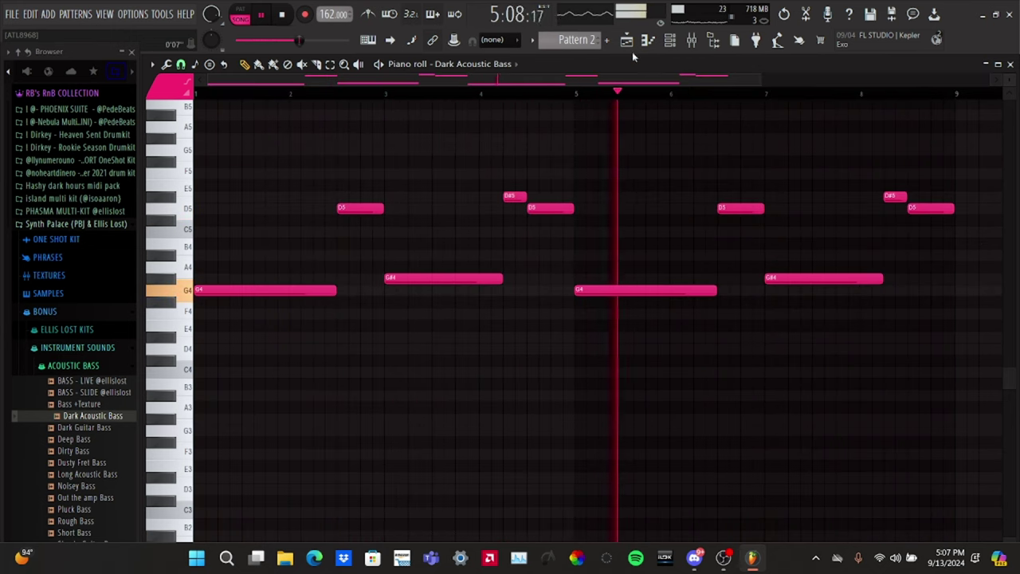
pyautogui.press('F5')
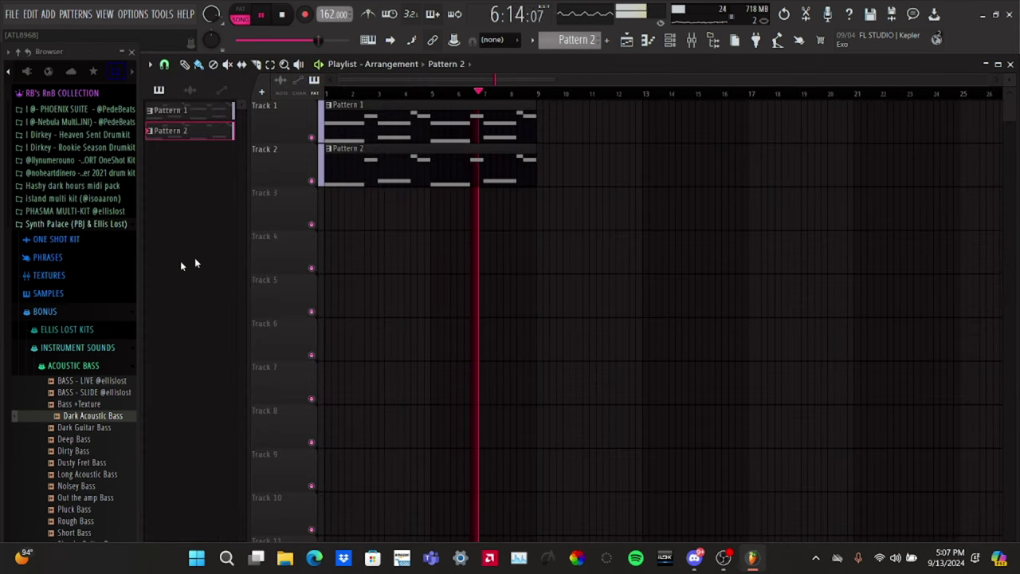
# Collapse the ACOUSTIC BASS, INSTRUMENT SOUNDS, BONUS and Synth Palace folders in the browser.
pyautogui.click(70, 365)
pyautogui.click(73, 347)
pyautogui.click(73, 311)
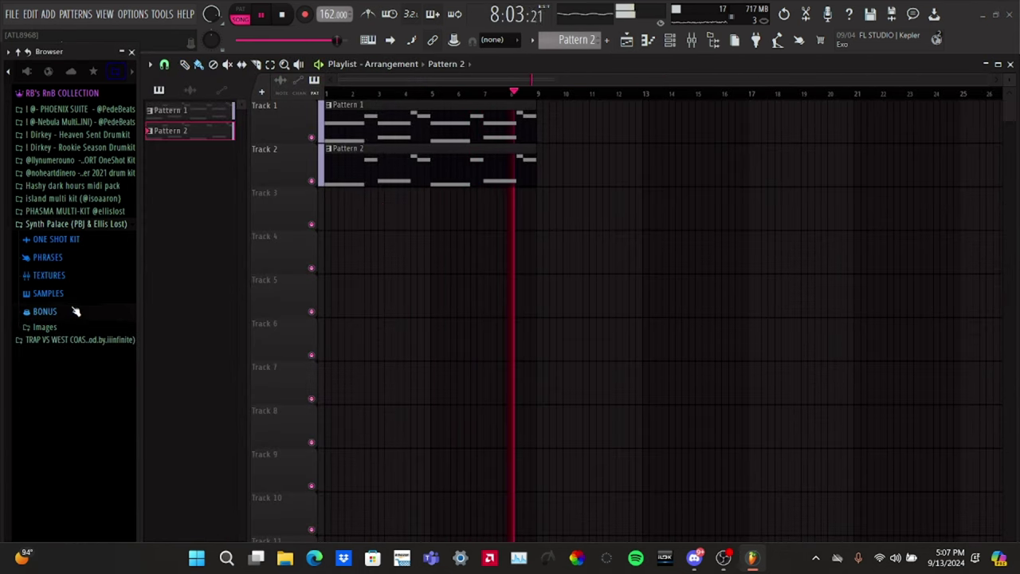
pyautogui.click(84, 224)
# Route the Dark Acoustic Bass channel to mixer Insert 2 and lower that track's volume slightly.
pyautogui.click(648, 41)
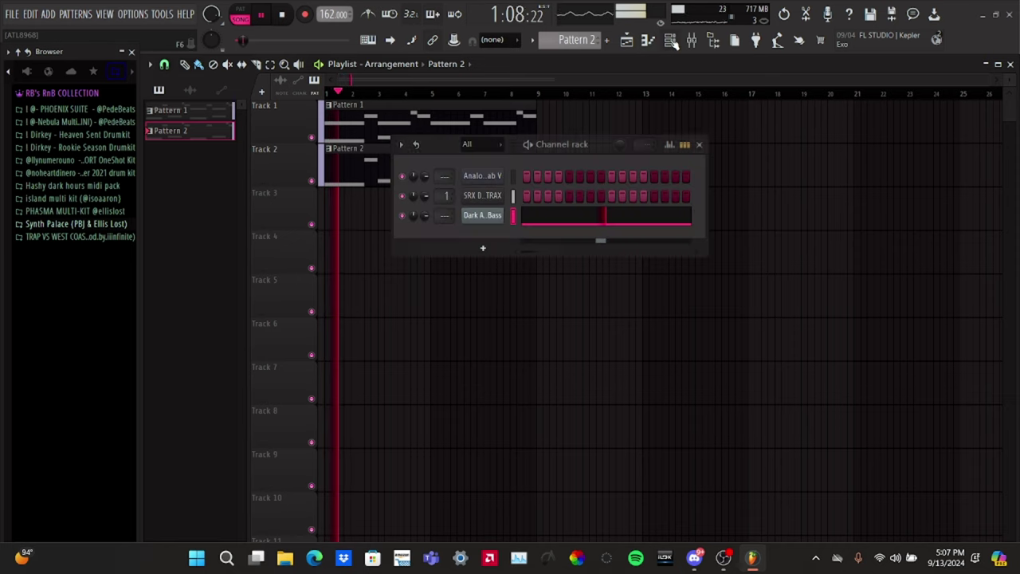
pyautogui.press('F9')
pyautogui.rightClick(353, 263)
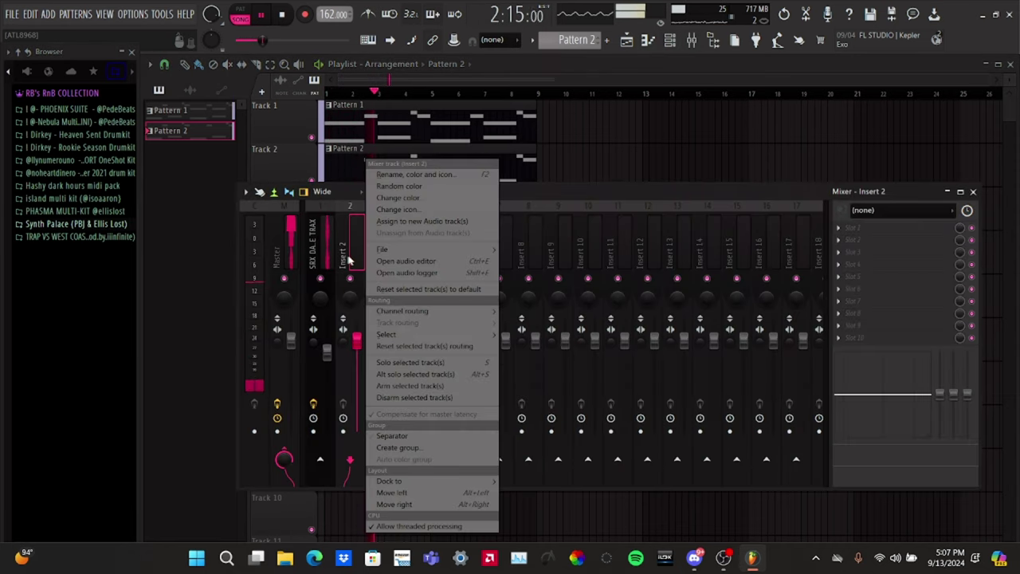
pyautogui.moveTo(414, 310)
pyautogui.click(558, 310)
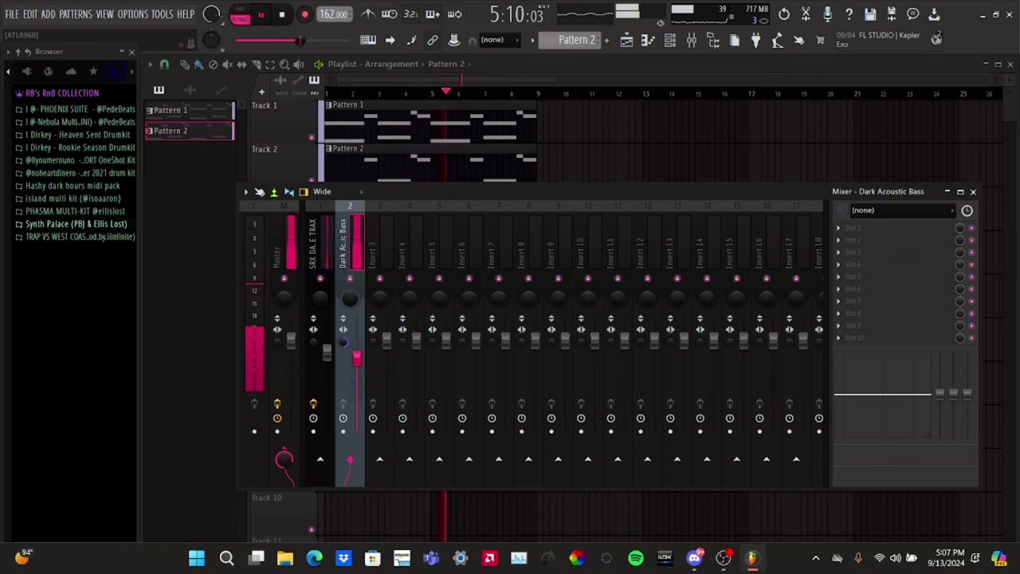
pyautogui.click(845, 228)
pyautogui.moveTo(857, 239)
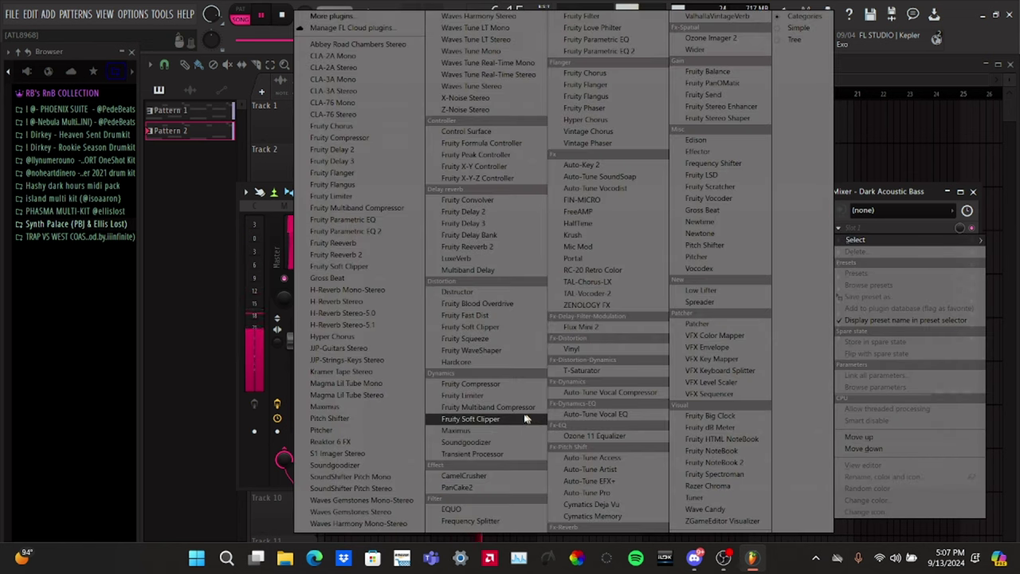
pyautogui.click(653, 44)
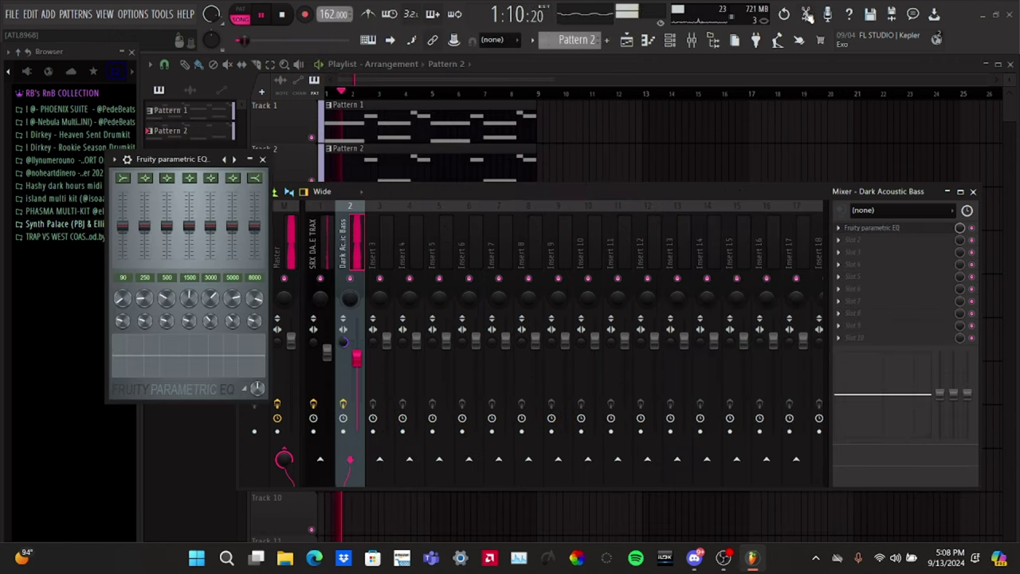
pyautogui.hotkey('ctrl', 'z')
# Load Fruity parametric EQ 2 into slot 1 of the Dark Acoustic Bass mixer track and make band 7 a low pass at about 1970 Hz.
pyautogui.click(880, 228)
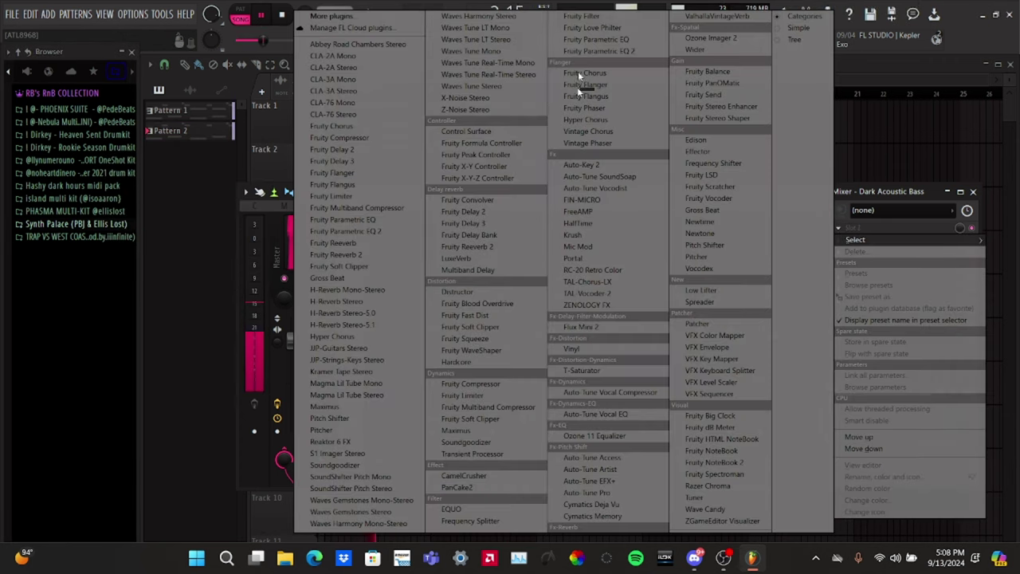
pyautogui.click(633, 52)
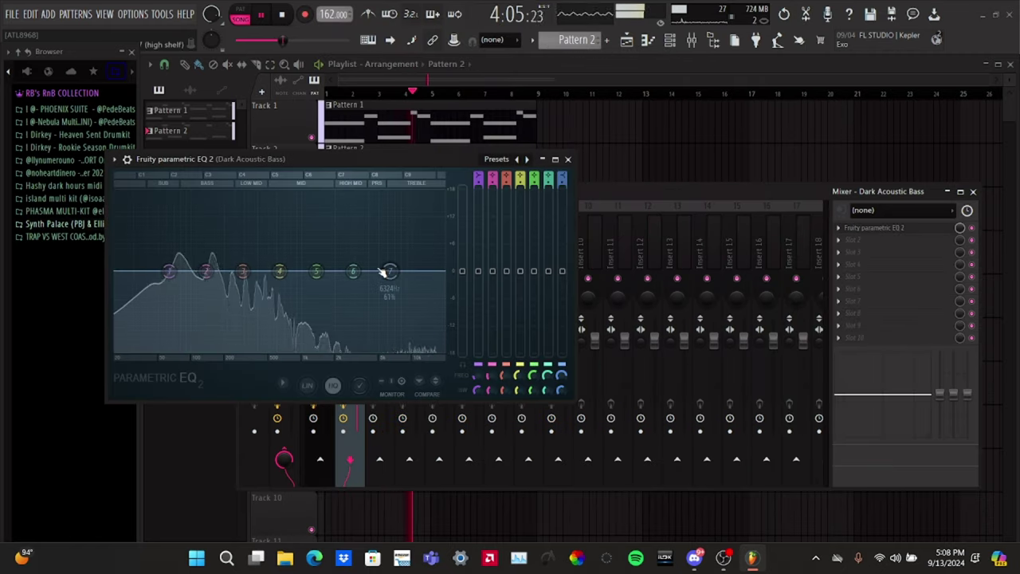
pyautogui.rightClick(390, 272)
pyautogui.moveTo(409, 303)
pyautogui.click(451, 319)
pyautogui.moveTo(389, 272); pyautogui.dragTo(334, 271)
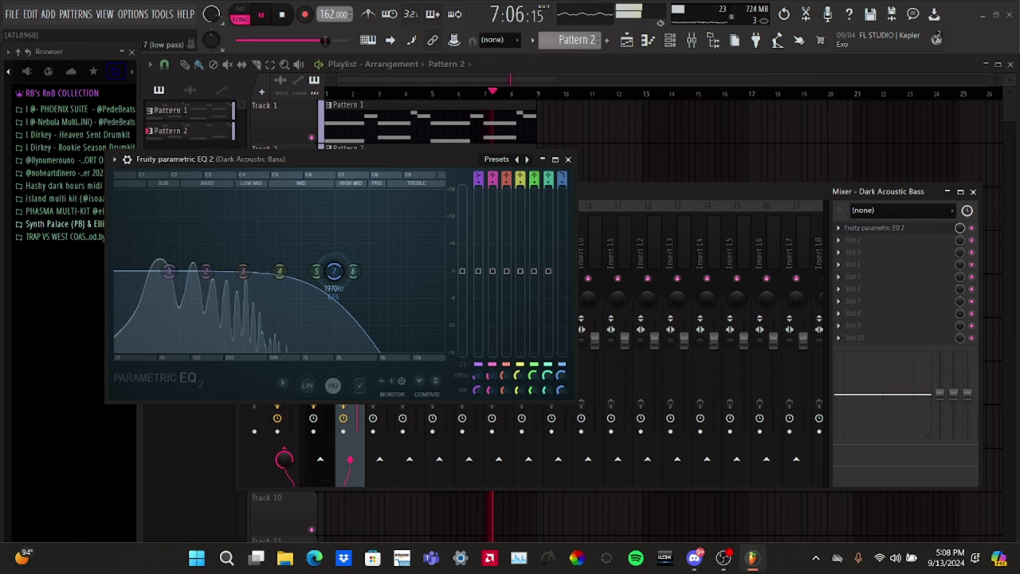
pyautogui.click(568, 159)
# Load ValhallaVintageVerb into slot 2 of the Dark Acoustic Bass mixer track.
pyautogui.click(853, 240)
pyautogui.moveTo(854, 251)
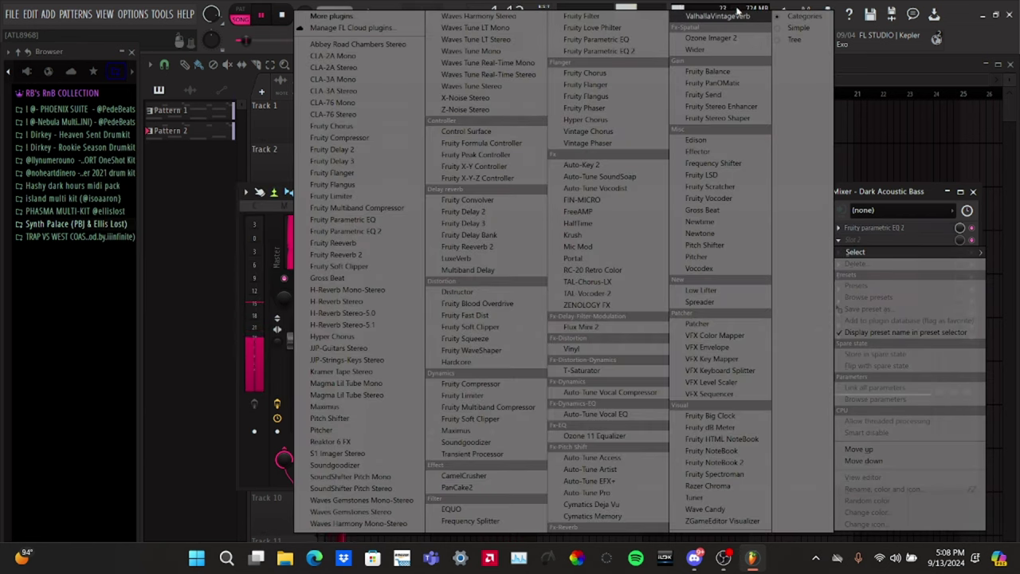
pyautogui.click(738, 17)
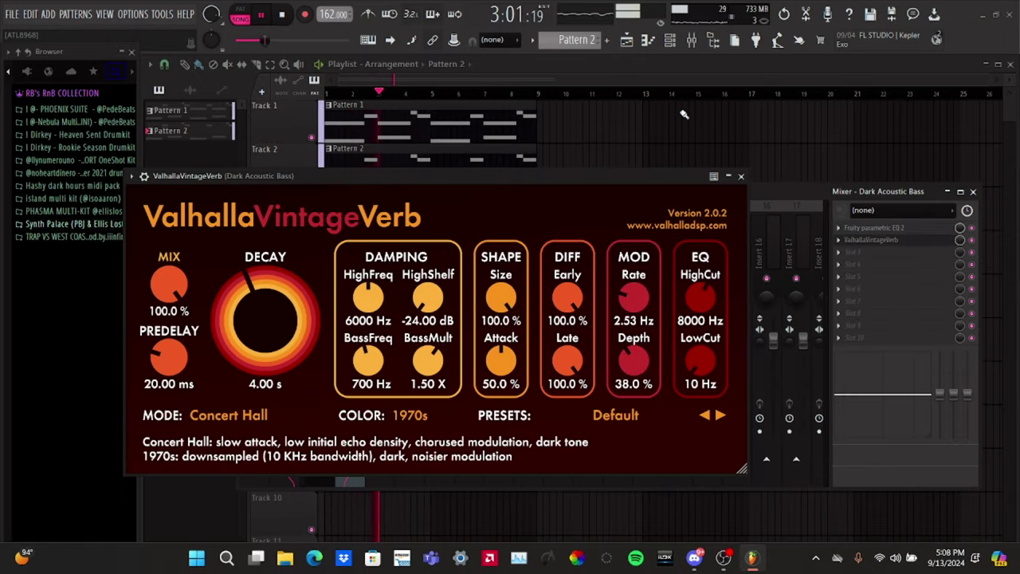
# Reduce the Dark Acoustic Bass reverb's mix to 9.7% and raise its low cut to about 510 Hz.
pyautogui.click(871, 240)
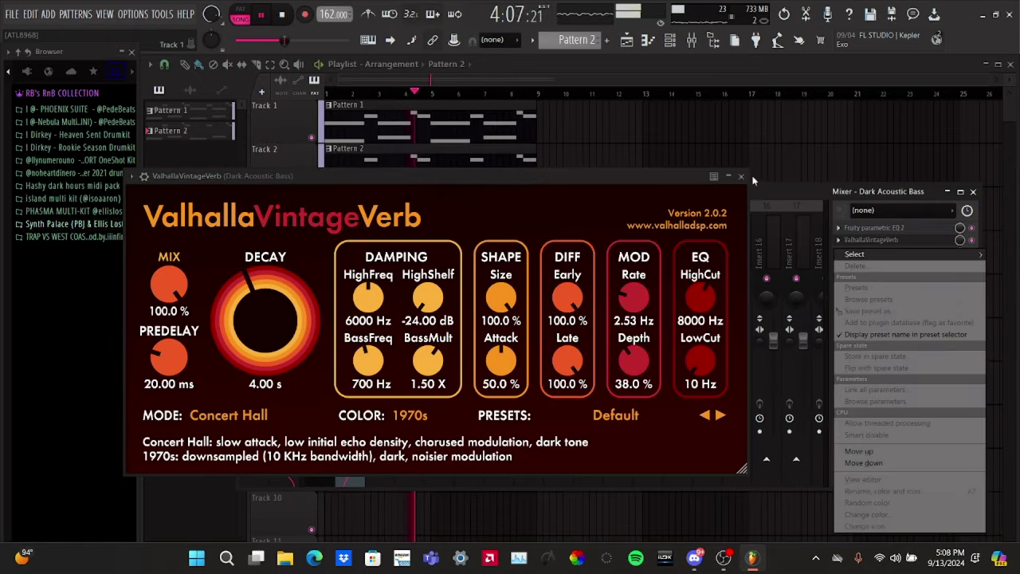
pyautogui.moveTo(877, 254)
pyautogui.click(257, 177)
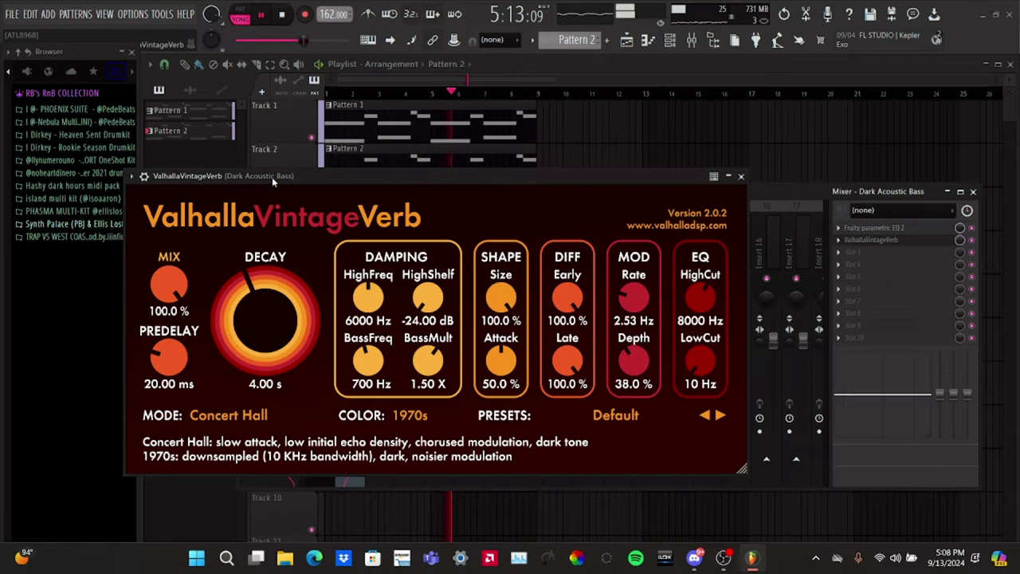
pyautogui.moveTo(272, 177); pyautogui.dragTo(387, 154)
pyautogui.moveTo(285, 265); pyautogui.dragTo(295, 300)
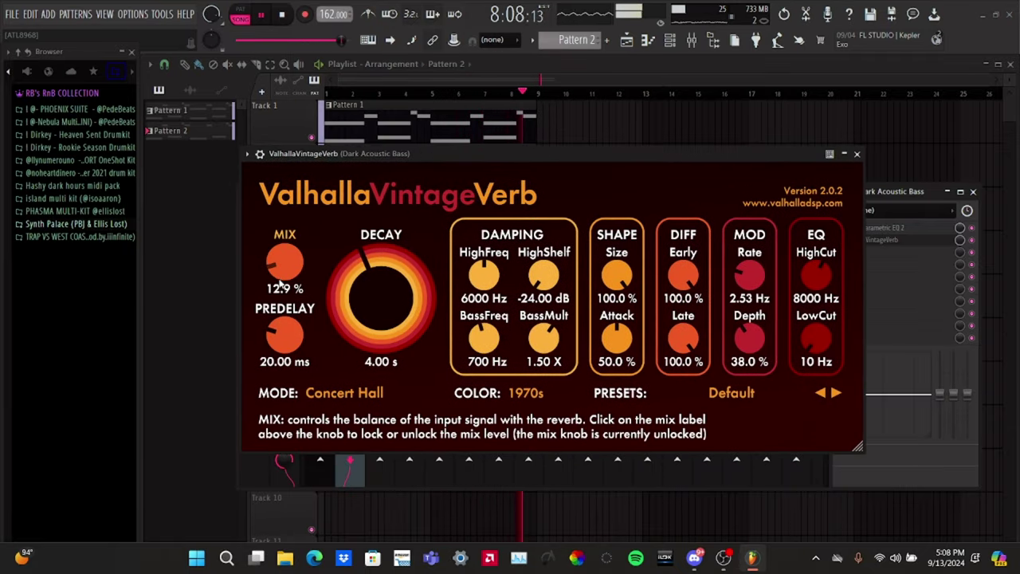
pyautogui.moveTo(281, 287); pyautogui.dragTo(283, 297)
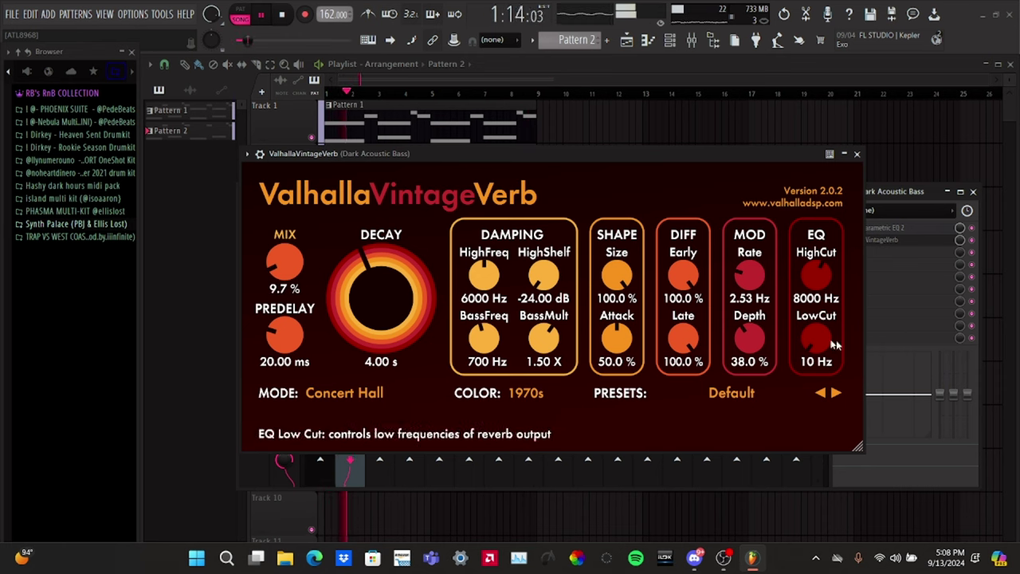
pyautogui.moveTo(815, 339); pyautogui.dragTo(809, 297)
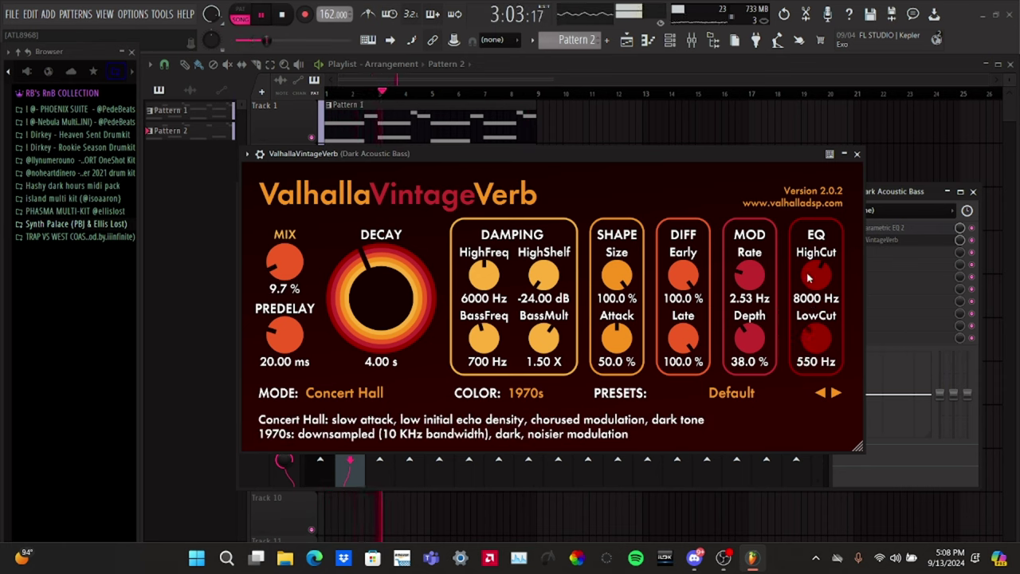
# Set the bass reverb's decay to 3.03 s, predelay to 10.84 ms and mix to 20%, and close its window.
pyautogui.moveTo(295, 329); pyautogui.dragTo(291, 341)
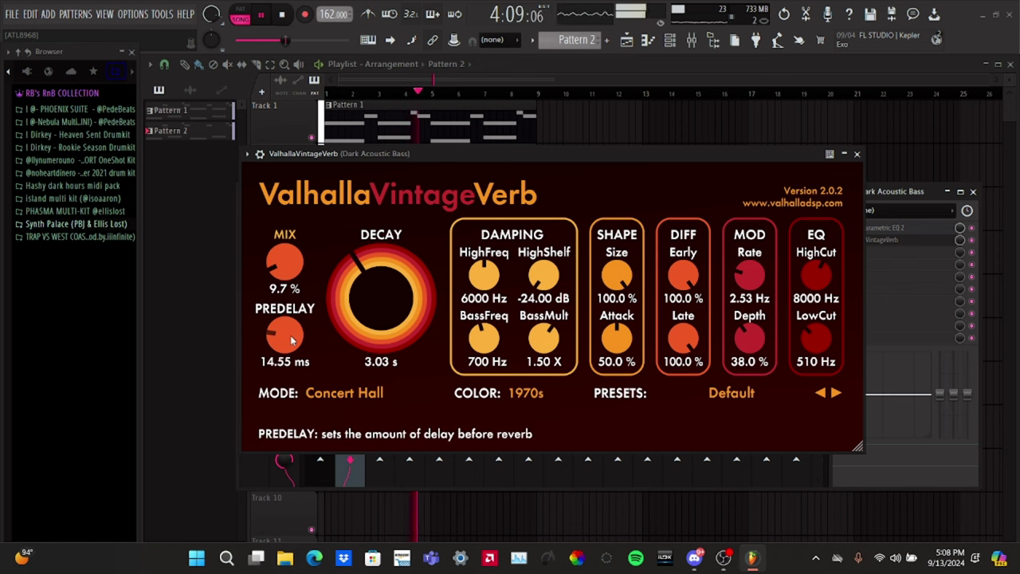
pyautogui.moveTo(284, 279); pyautogui.dragTo(284, 275)
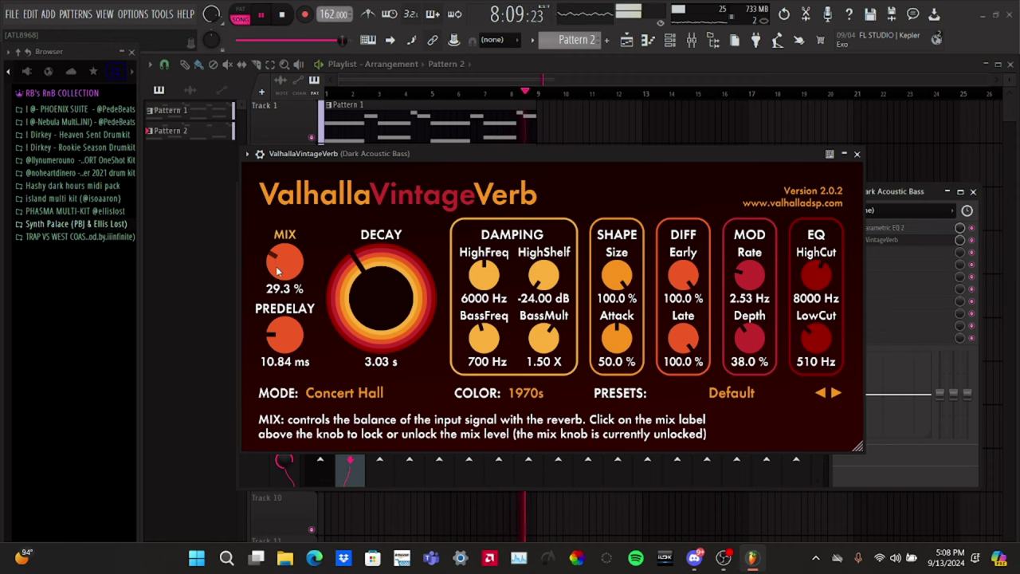
pyautogui.moveTo(278, 277); pyautogui.dragTo(277, 289)
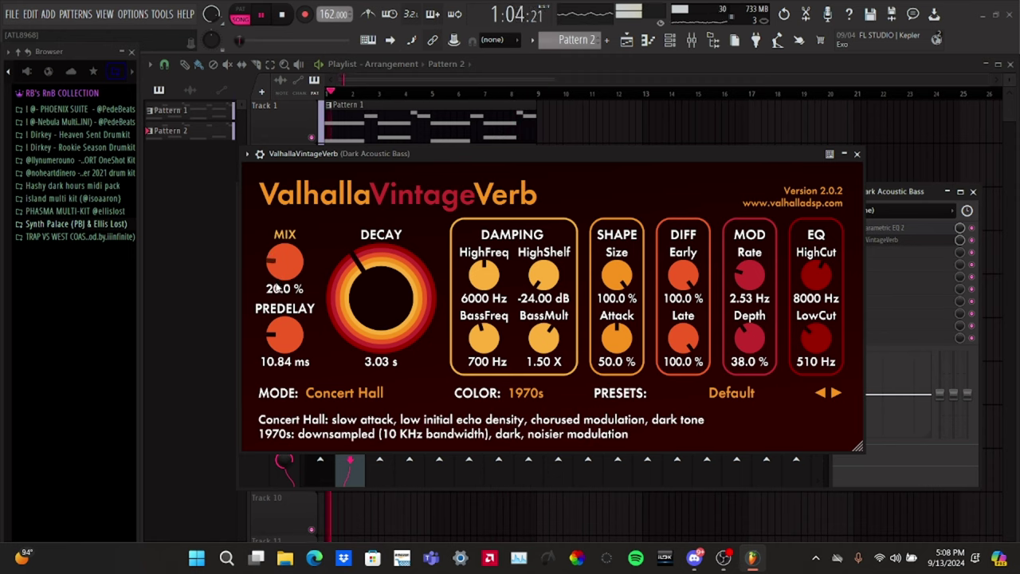
pyautogui.click(846, 156)
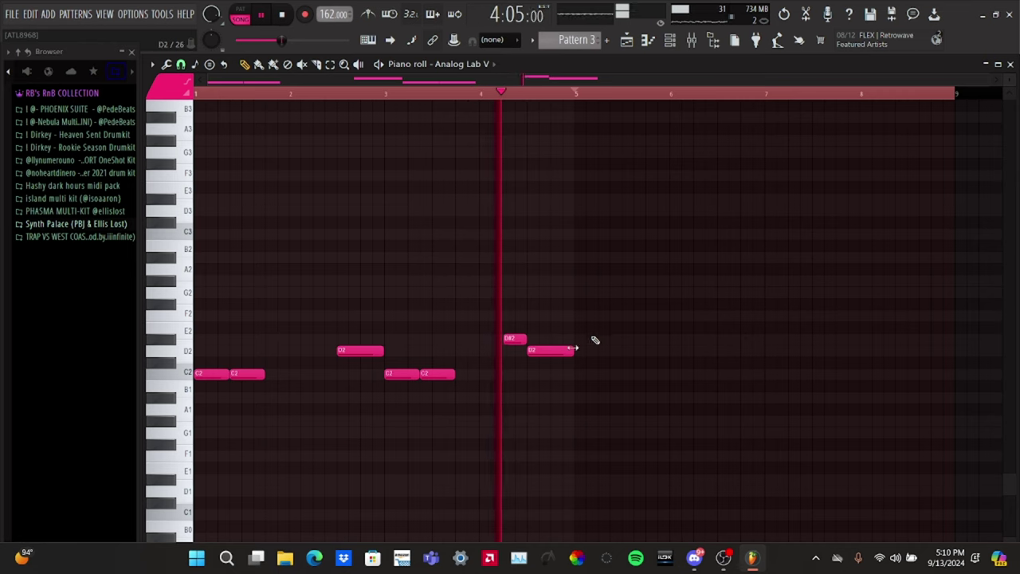
# Duplicate the four-bar Analog Lab V phrase into bars 5 to 8 and transpose the whole melody up one octave.
pyautogui.scroll(3, 590, 98)
pyautogui.scroll(-3, 587, 98)
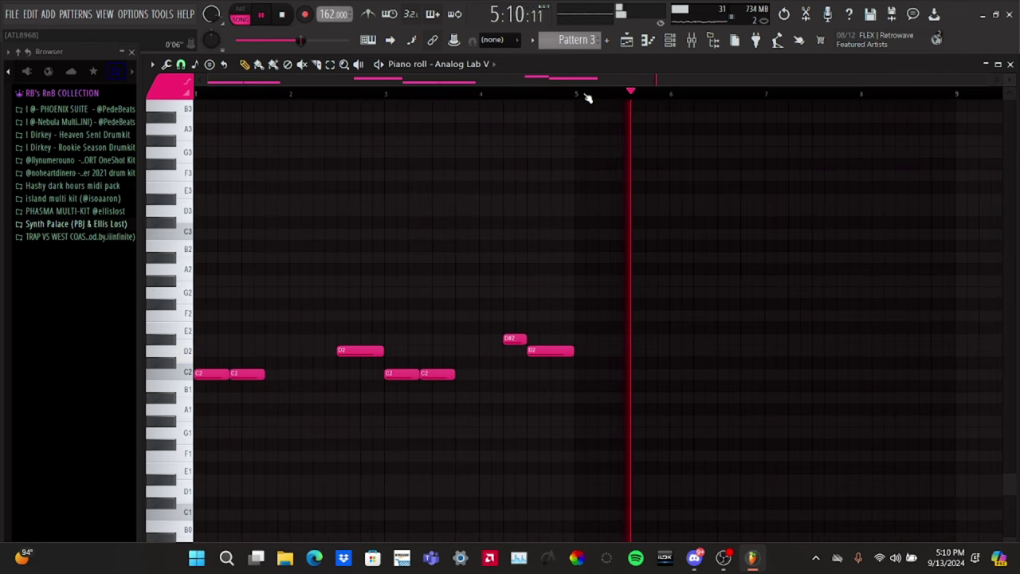
pyautogui.hotkey('ctrl', 'a')
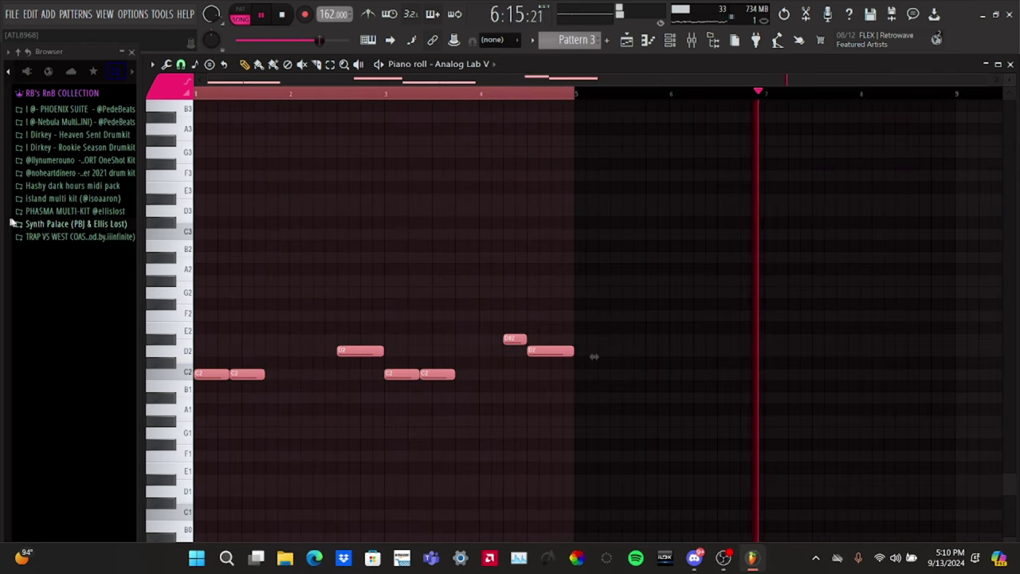
pyautogui.hotkey('ctrl', 'b')
pyautogui.click(686, 99)
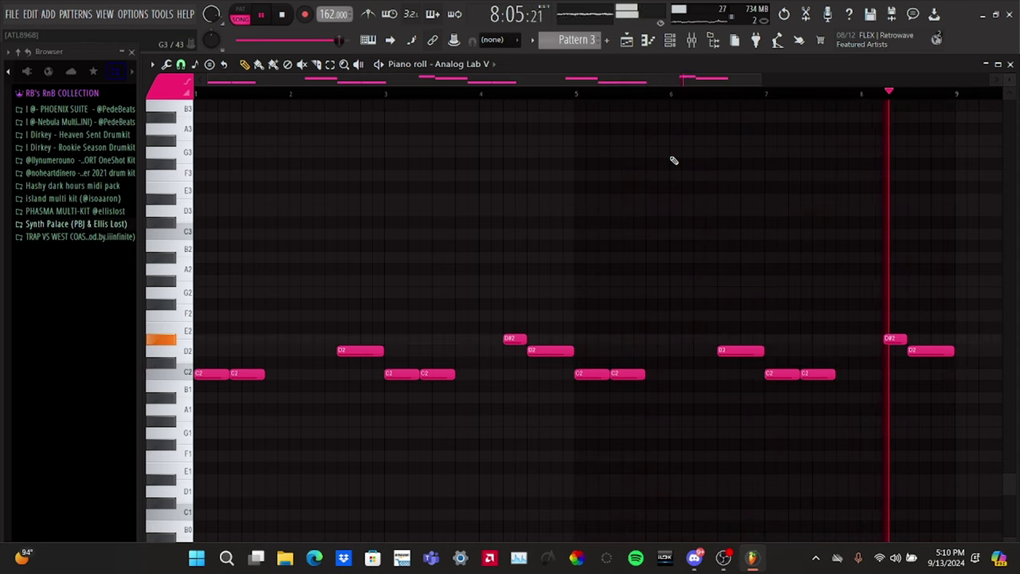
pyautogui.hotkey('ctrl', 'Up')
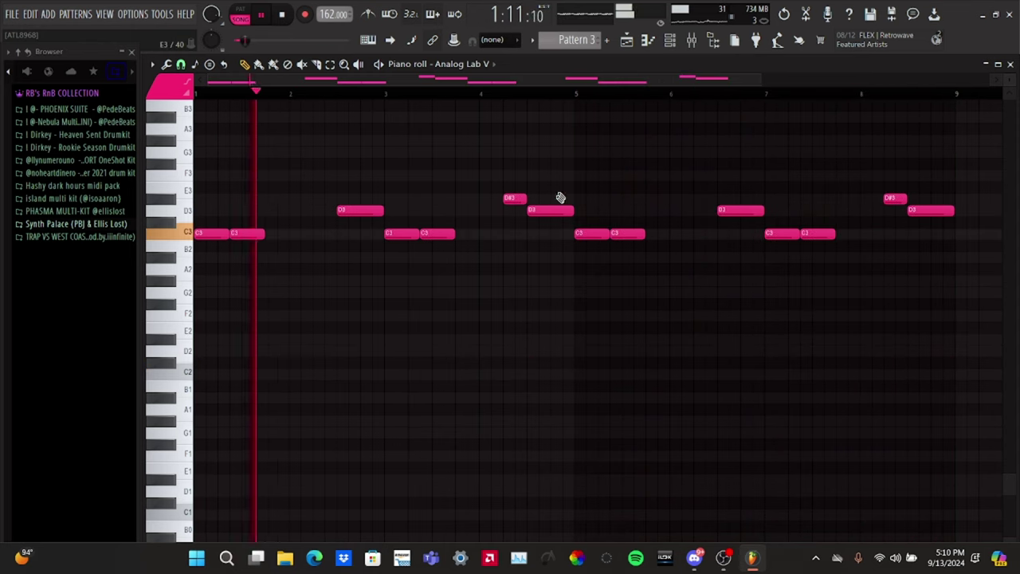
pyautogui.scroll(3, 521, 292)
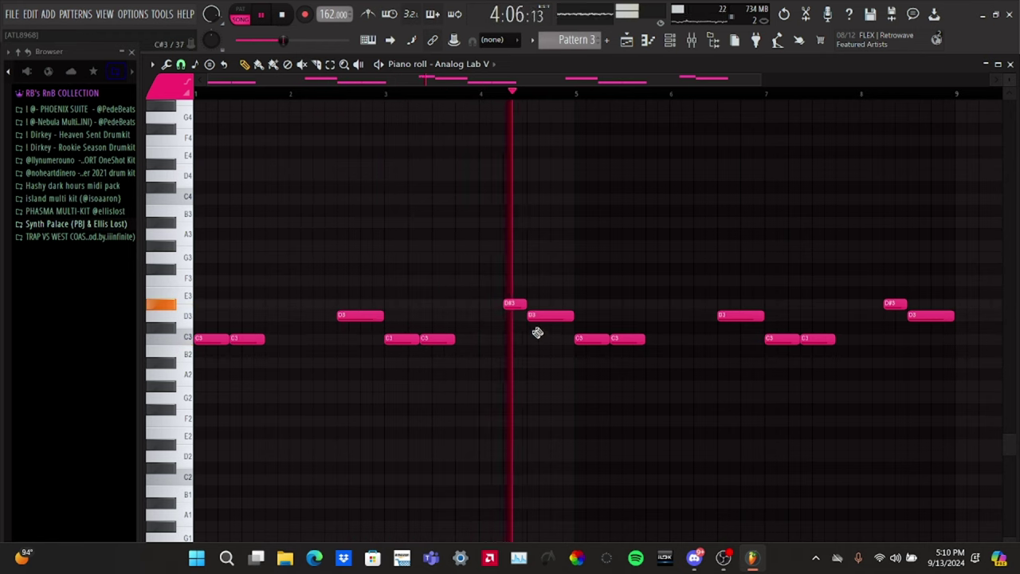
# Return to the playlist and route the Analog Lab V channel to mixer Insert 3.
pyautogui.click(625, 41)
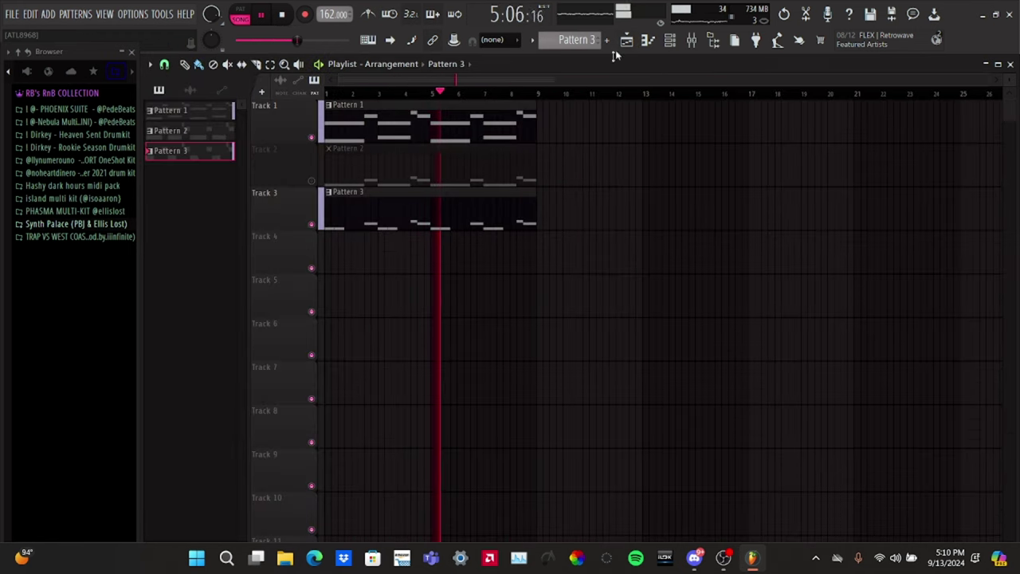
pyautogui.click(670, 40)
pyautogui.click(670, 40)
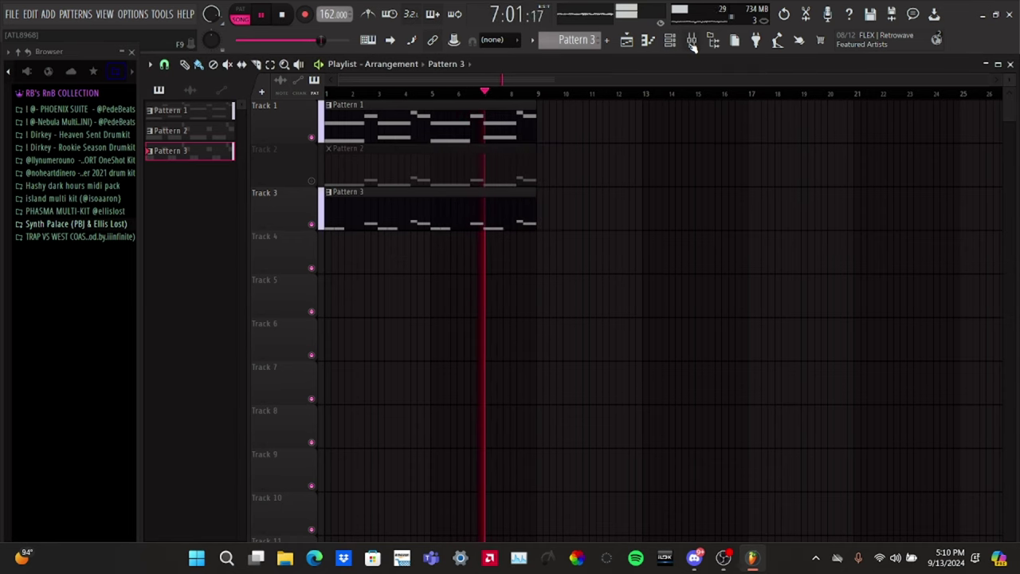
pyautogui.click(692, 42)
pyautogui.rightClick(390, 246)
pyautogui.moveTo(478, 311)
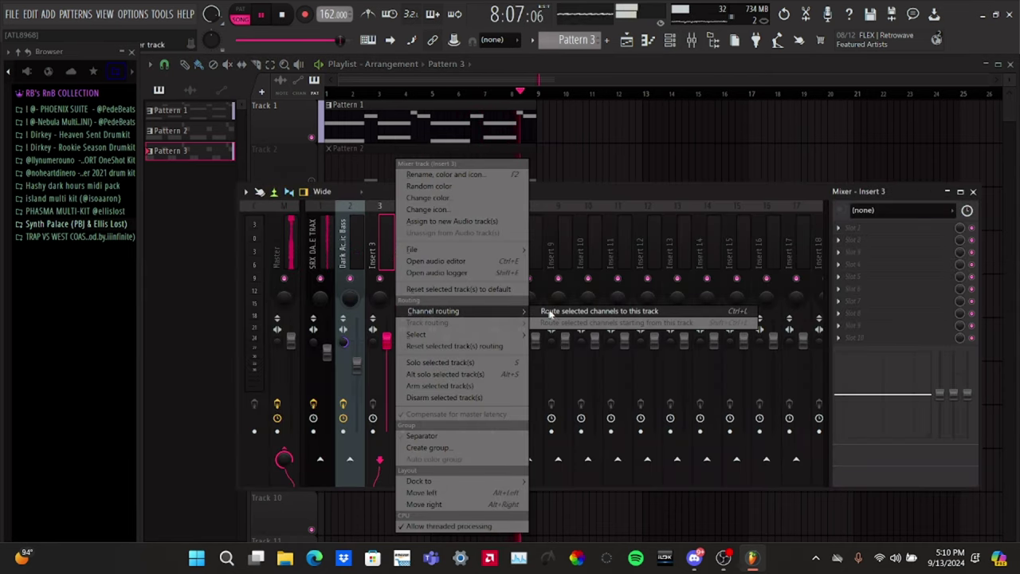
pyautogui.click(550, 312)
# Load Fruity parametric EQ 2 into slot 1 of the Analog Lab V mixer track and make band 1 a high pass.
pyautogui.click(864, 237)
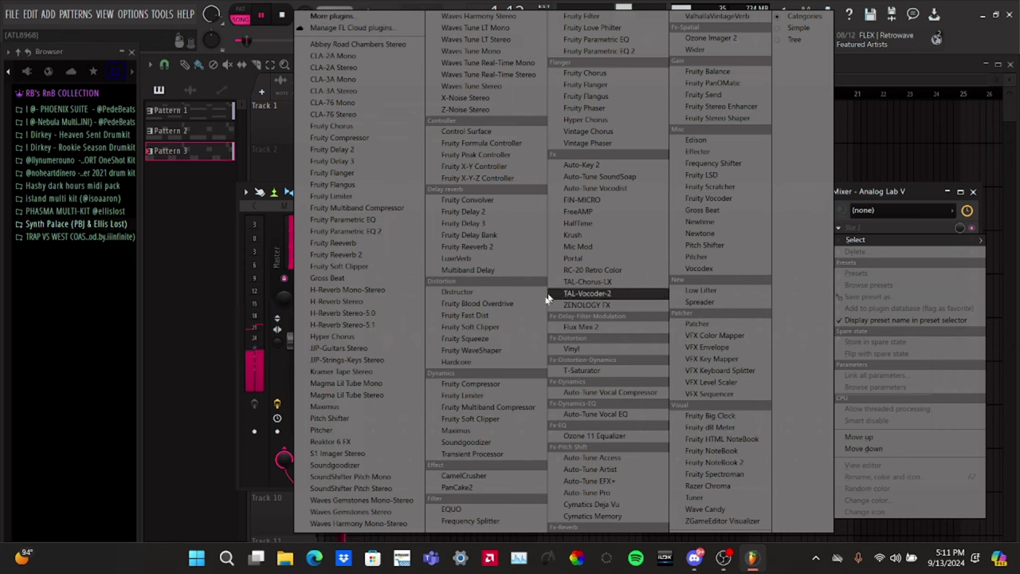
pyautogui.click(640, 53)
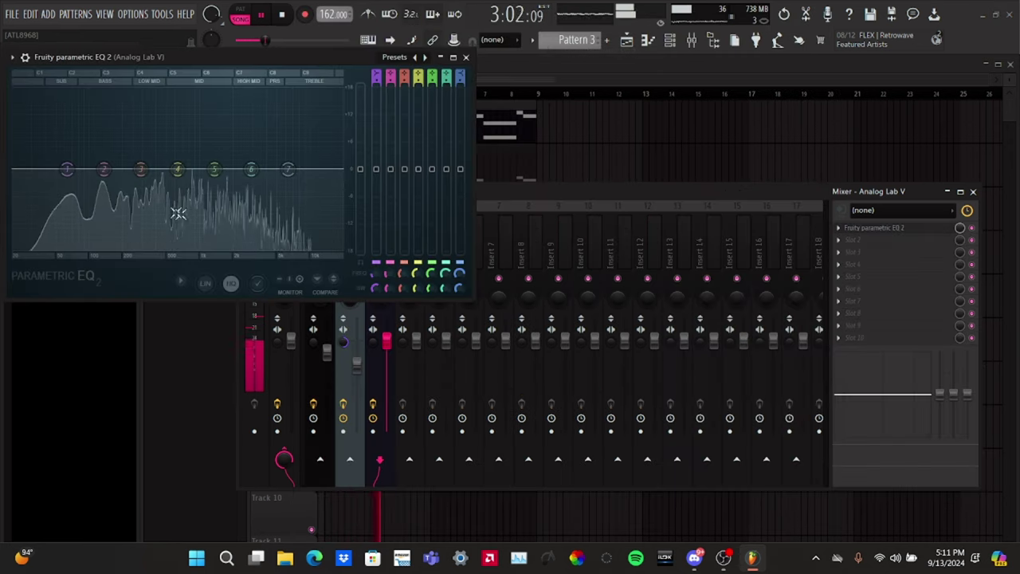
pyautogui.rightClick(68, 170)
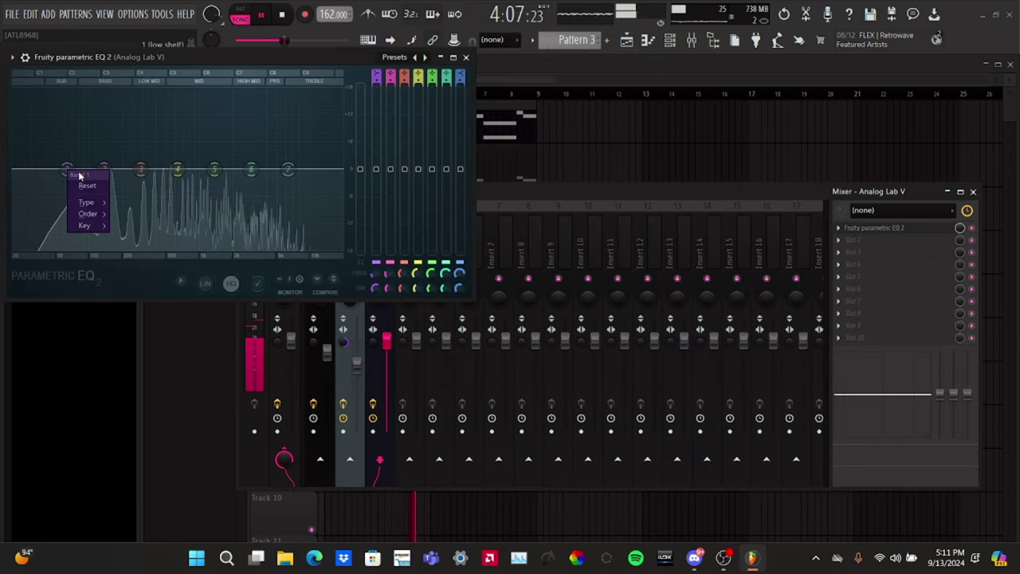
pyautogui.click(137, 237)
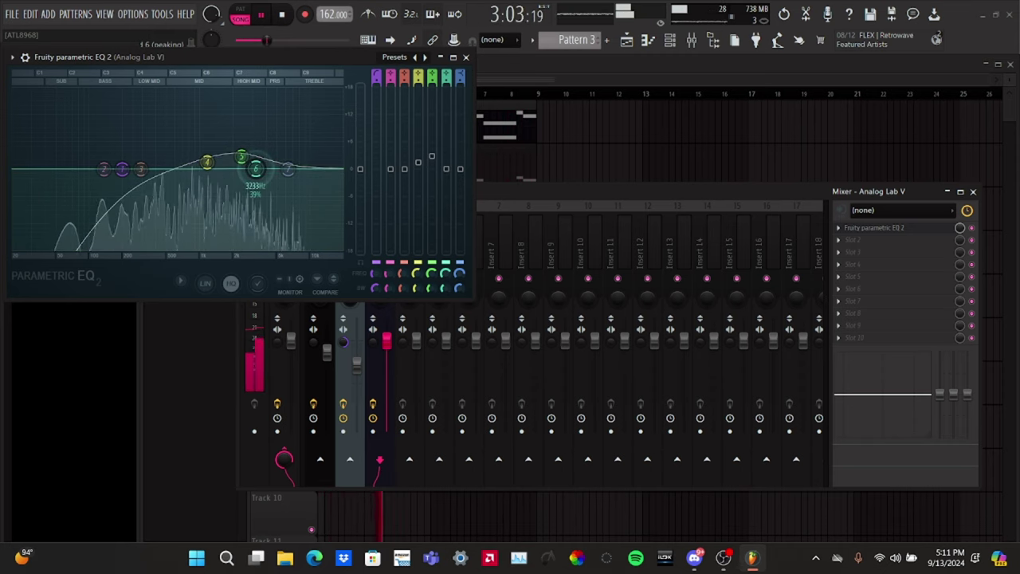
# Cut EQ band 6 around 3 kHz, move band 3 to about 420 Hz, and close the equalizer.
pyautogui.moveTo(254, 171); pyautogui.dragTo(251, 200)
pyautogui.moveTo(141, 168); pyautogui.dragTo(158, 166)
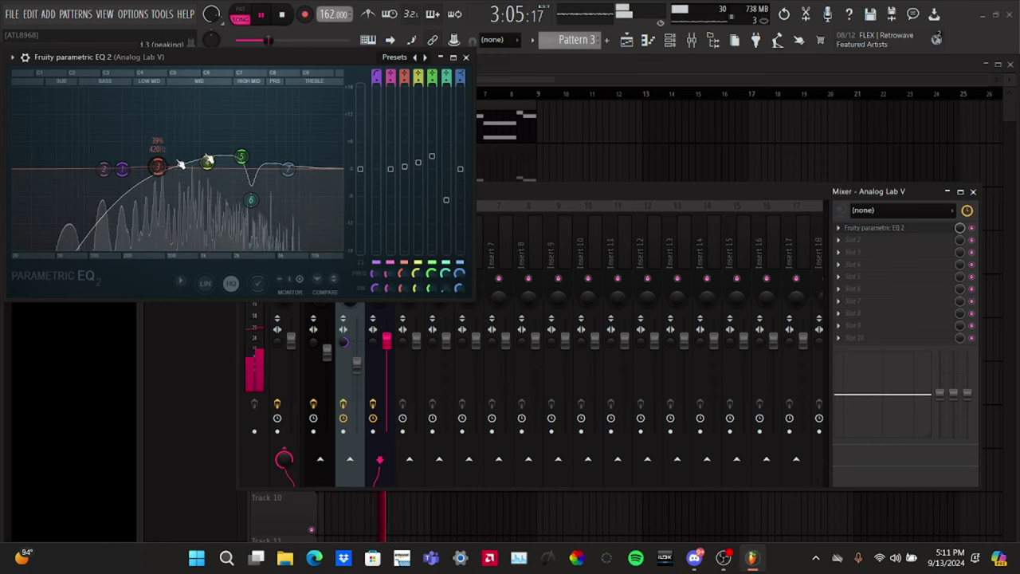
pyautogui.press('Escape')
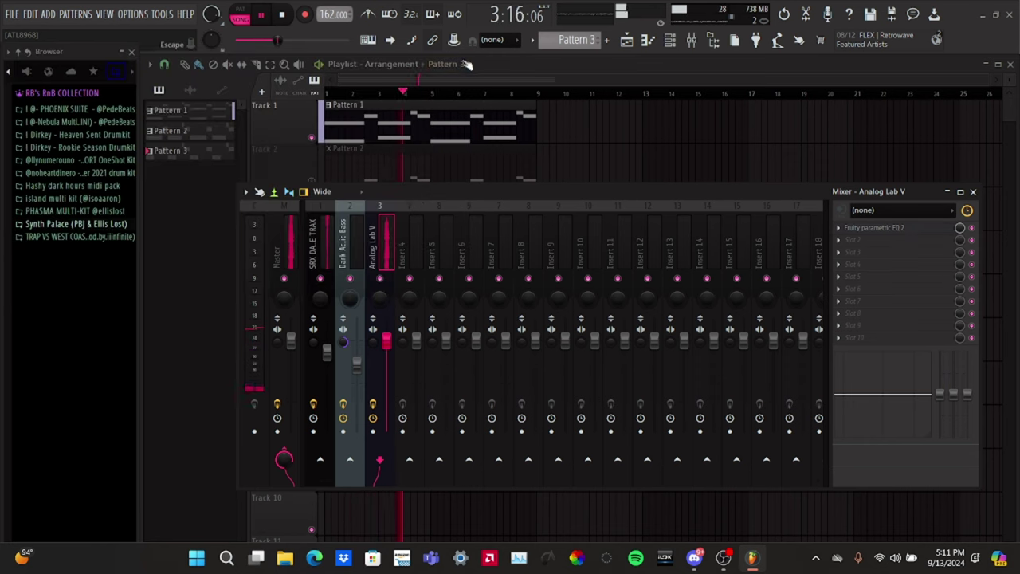
# Add ValhallaVintageVerb in slot 2 for Analog Lab V with mix 16.2%, low cut 530 Hz, decay 3.03 s and predelay 15.18 ms.
pyautogui.click(877, 248)
pyautogui.click(722, 18)
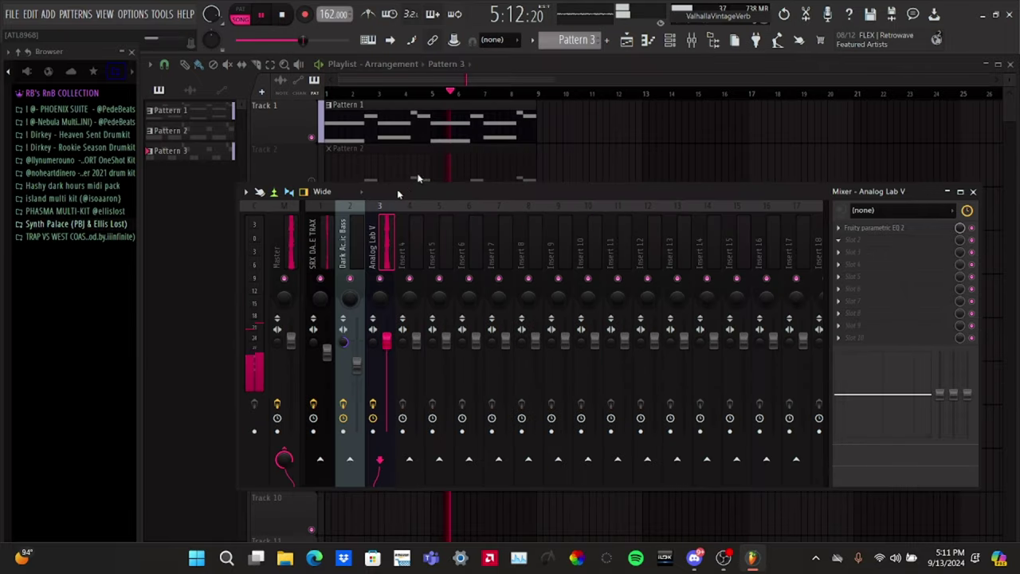
pyautogui.moveTo(67, 183); pyautogui.dragTo(69, 245)
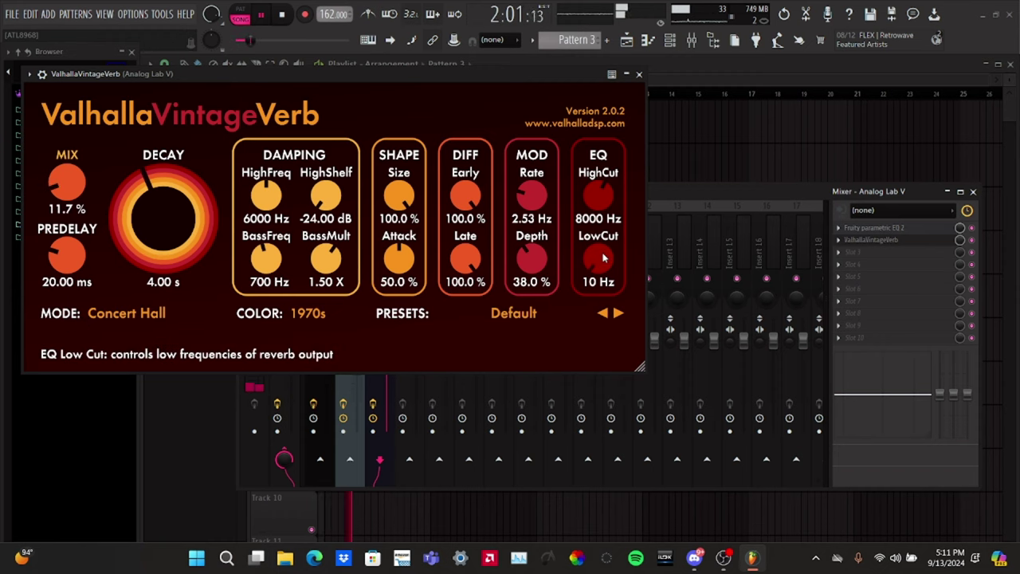
pyautogui.moveTo(598, 257); pyautogui.dragTo(610, 218)
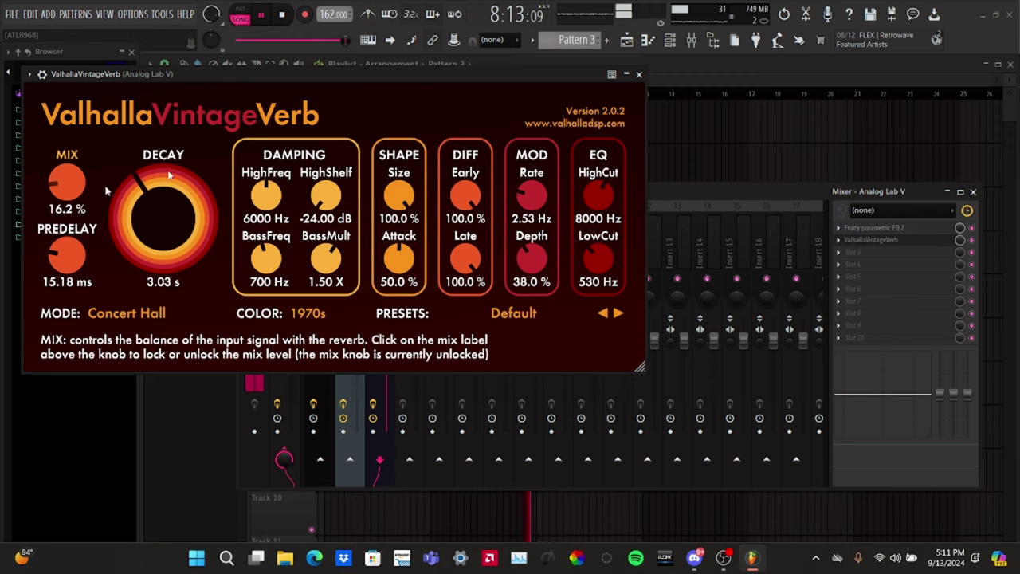
pyautogui.click(640, 74)
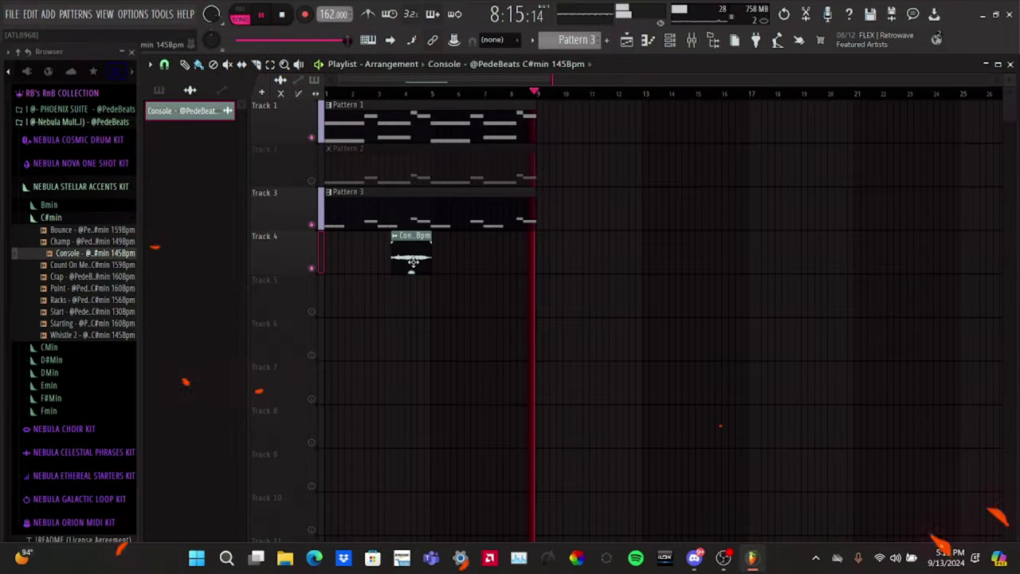
# Move the Console sample on Track 4 to mid-bar 1 and place copies at mid-bar 5 and just after bar 3.
pyautogui.moveTo(413, 262); pyautogui.dragTo(358, 262)
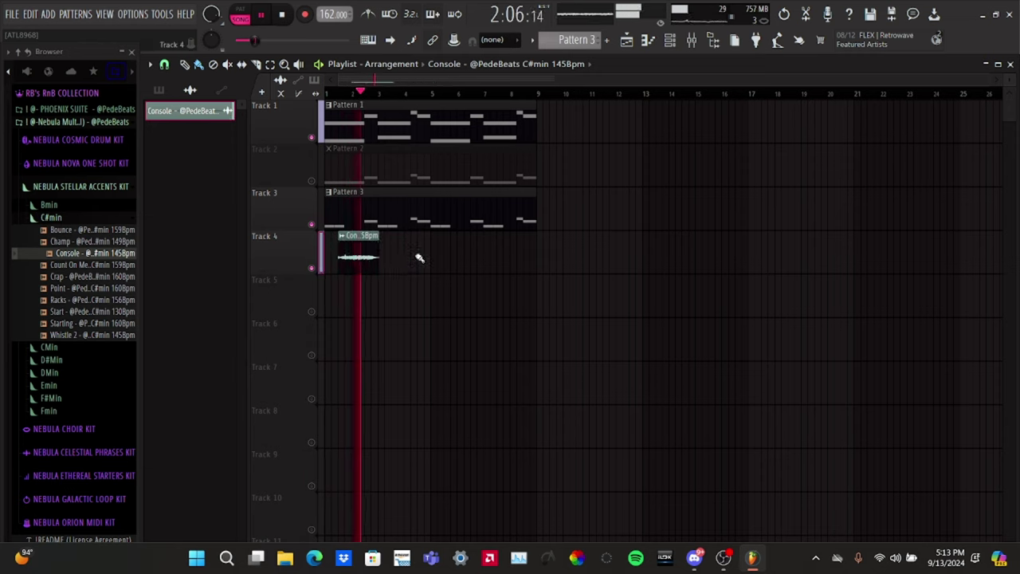
pyautogui.moveTo(419, 257); pyautogui.dragTo(355, 312)
pyautogui.moveTo(359, 258); pyautogui.dragTo(460, 267)
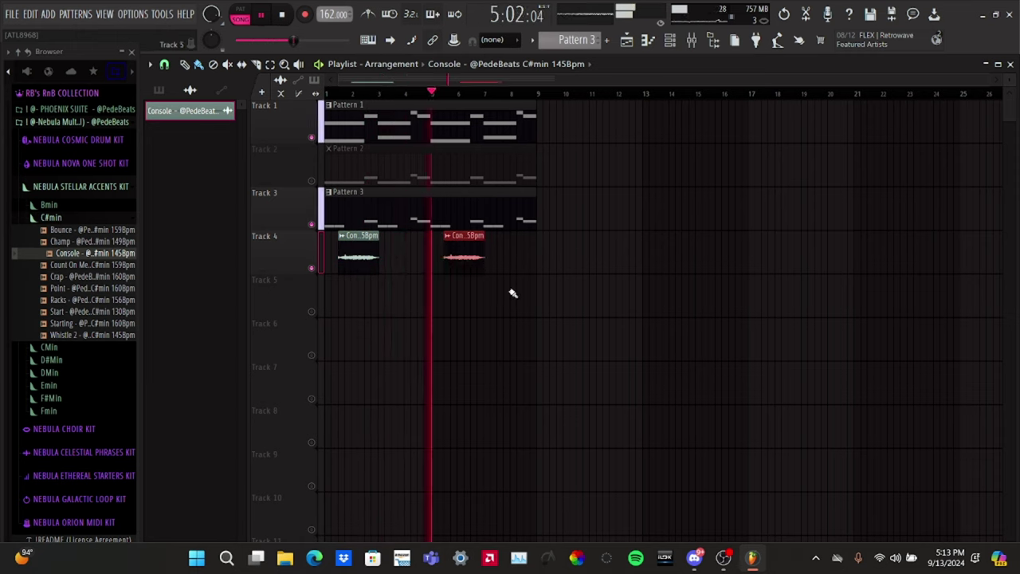
pyautogui.moveTo(538, 233); pyautogui.dragTo(394, 248)
pyautogui.click(415, 283)
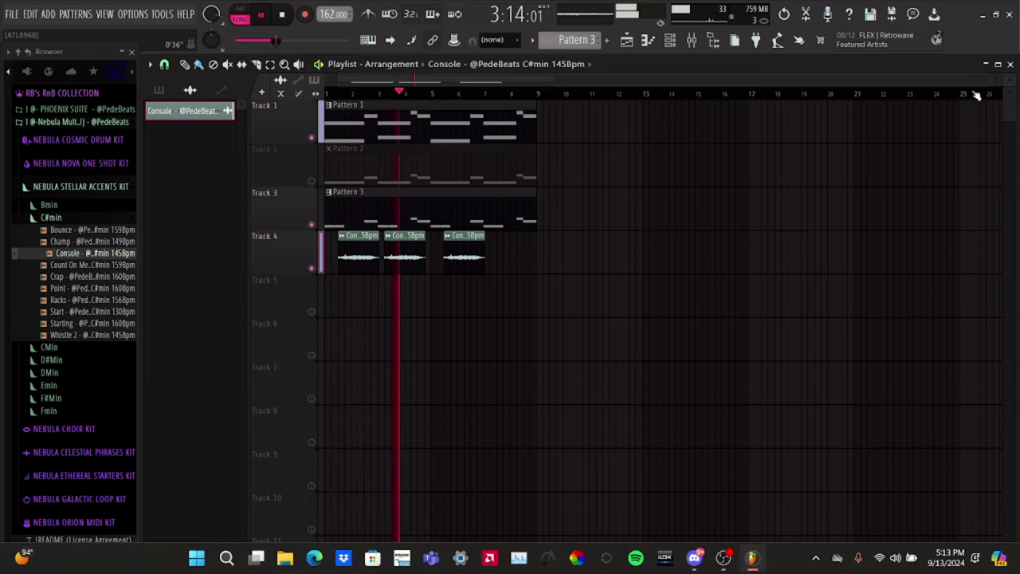
# Shift the second Console clip slightly earlier so it starts at bar 3, and stop playback.
pyautogui.moveTo(986, 87); pyautogui.dragTo(540, 67)
pyautogui.moveTo(556, 253); pyautogui.dragTo(544, 252)
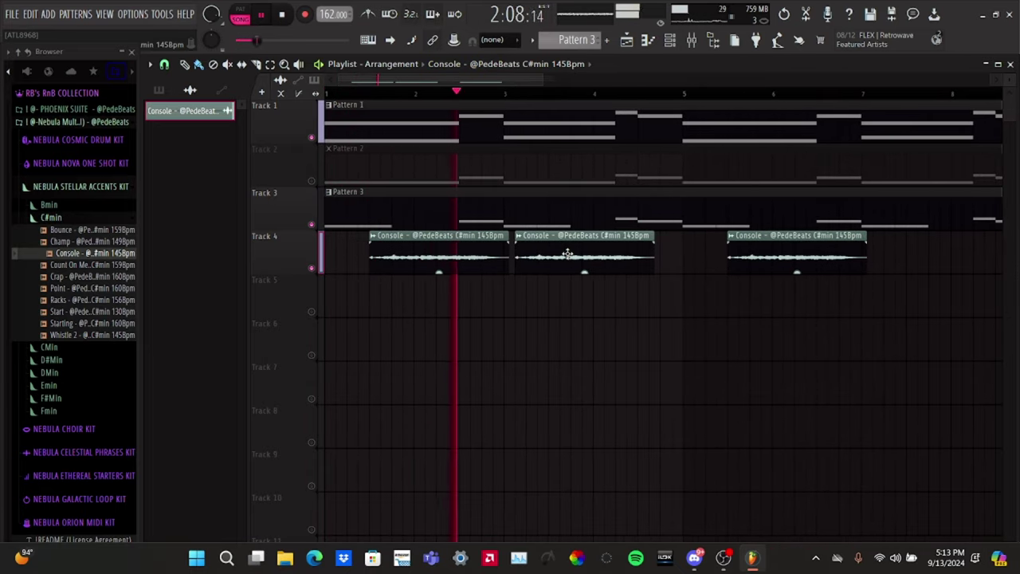
pyautogui.press('space')
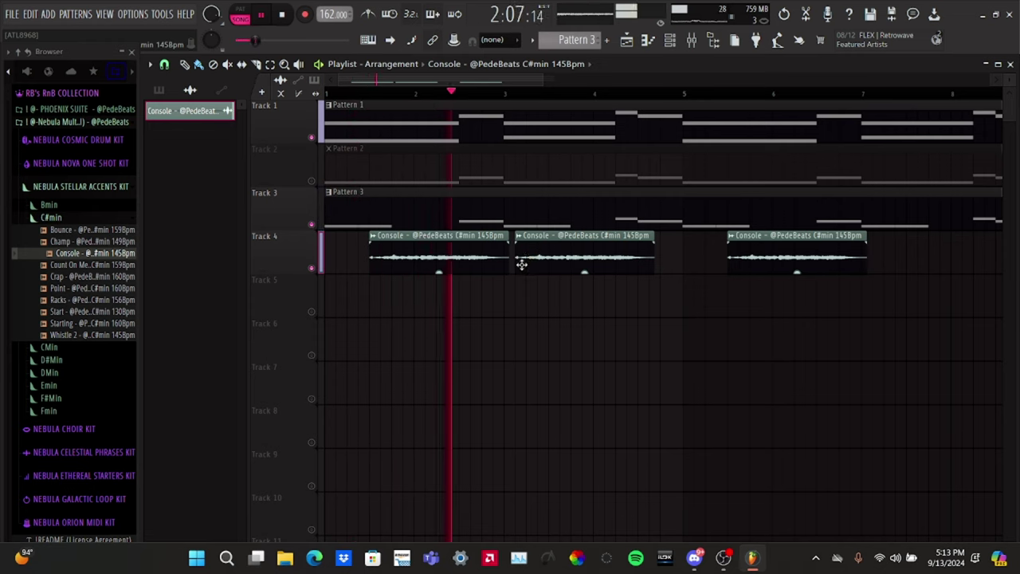
pyautogui.moveTo(540, 263); pyautogui.dragTo(534, 262)
pyautogui.press('space')
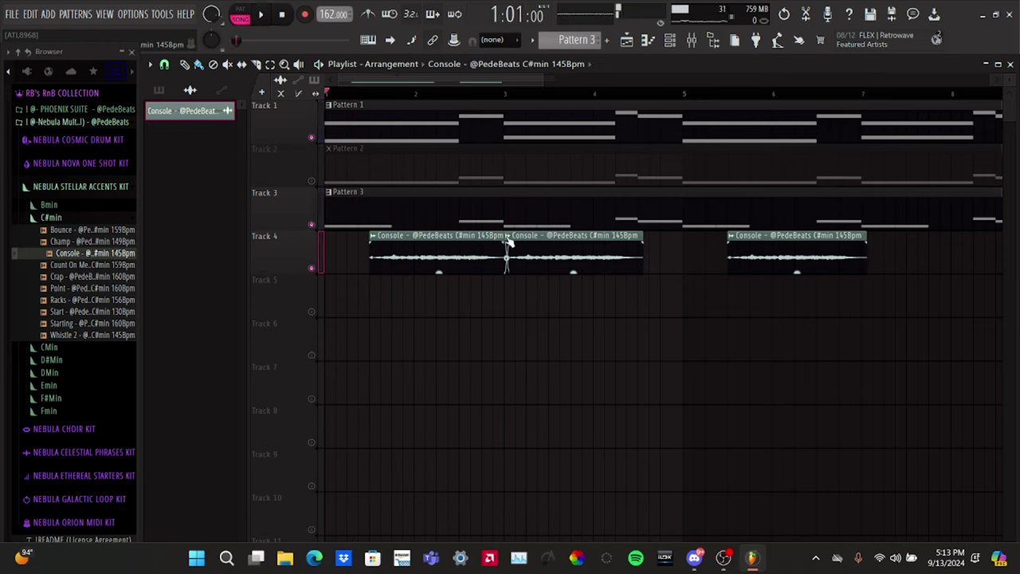
# Make the second Console clip on Track 4 unique, reverse its sample, and close its channel settings.
pyautogui.rightClick(508, 243)
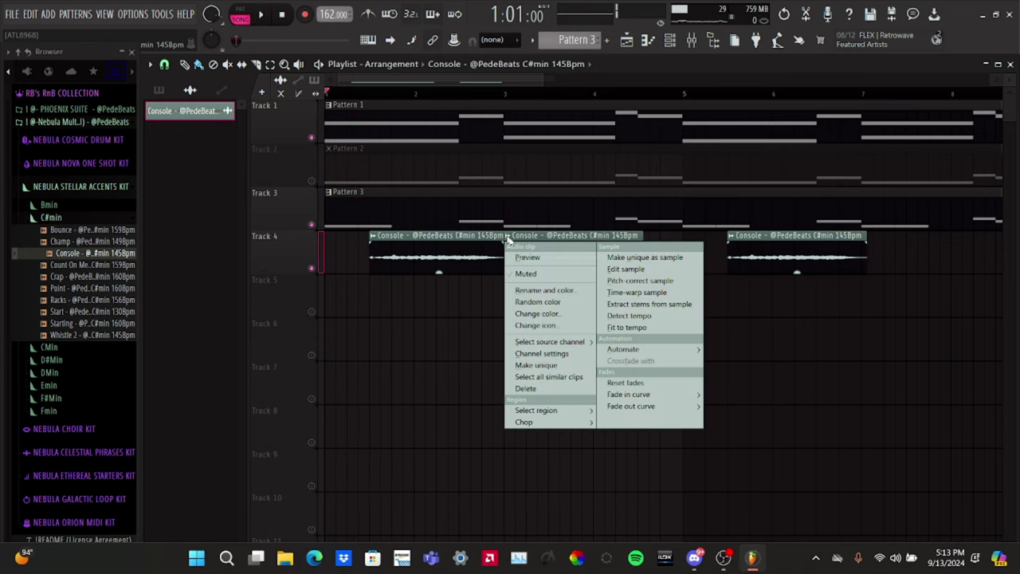
pyautogui.click(535, 365)
pyautogui.doubleClick(556, 255)
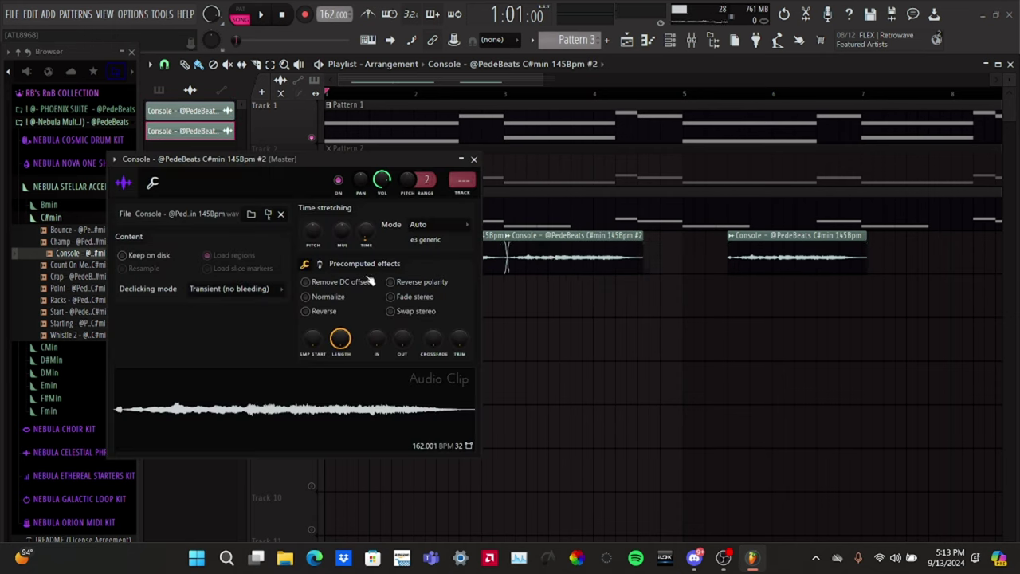
pyautogui.click(307, 311)
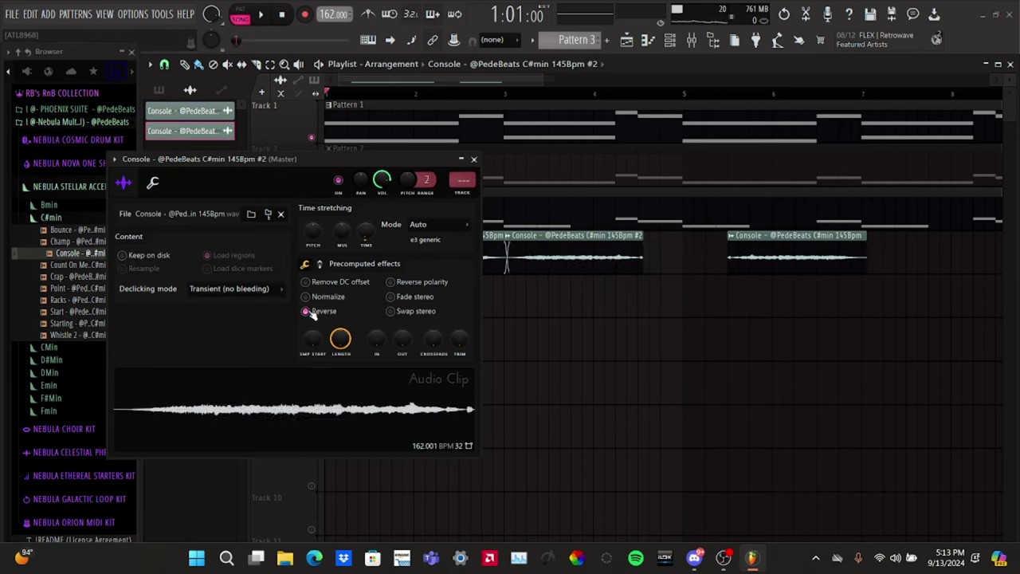
pyautogui.click(475, 159)
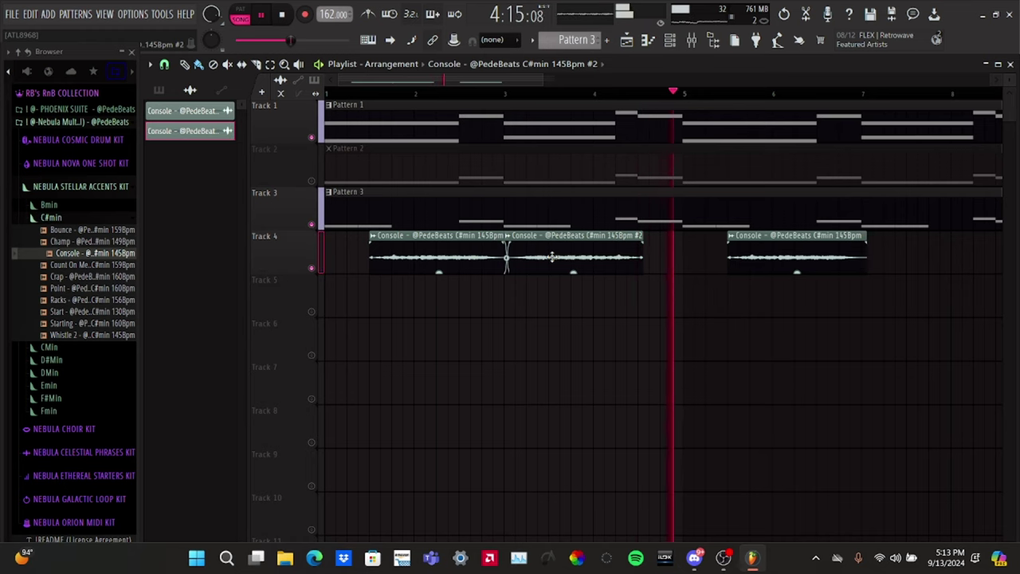
# Move the reversed Console clip down to Track 5, starting slightly before bar 3, and play it back.
pyautogui.moveTo(551, 256); pyautogui.dragTo(536, 299)
pyautogui.press('space')
pyautogui.click(317, 313)
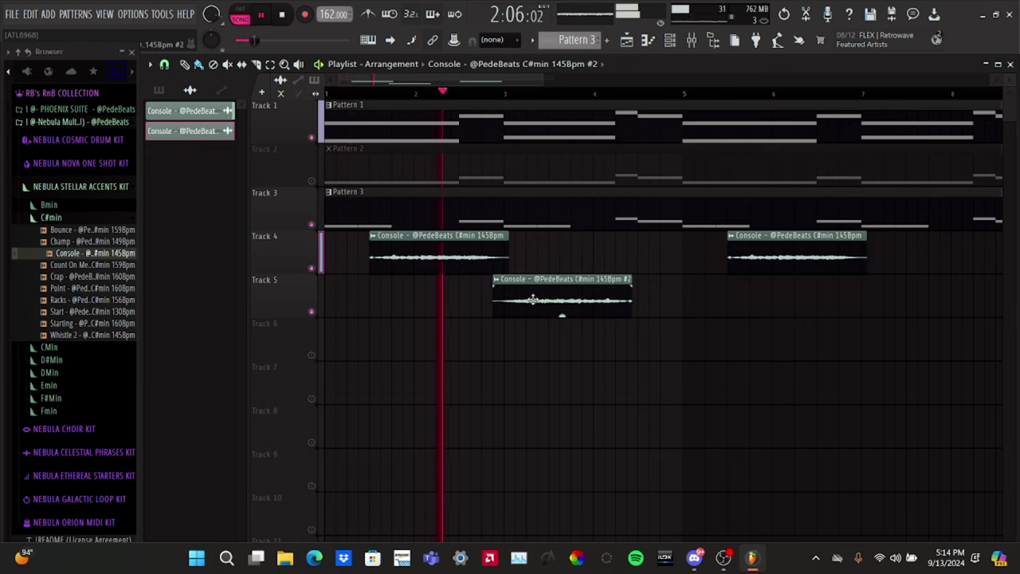
pyautogui.doubleClick(577, 299)
pyautogui.press('space')
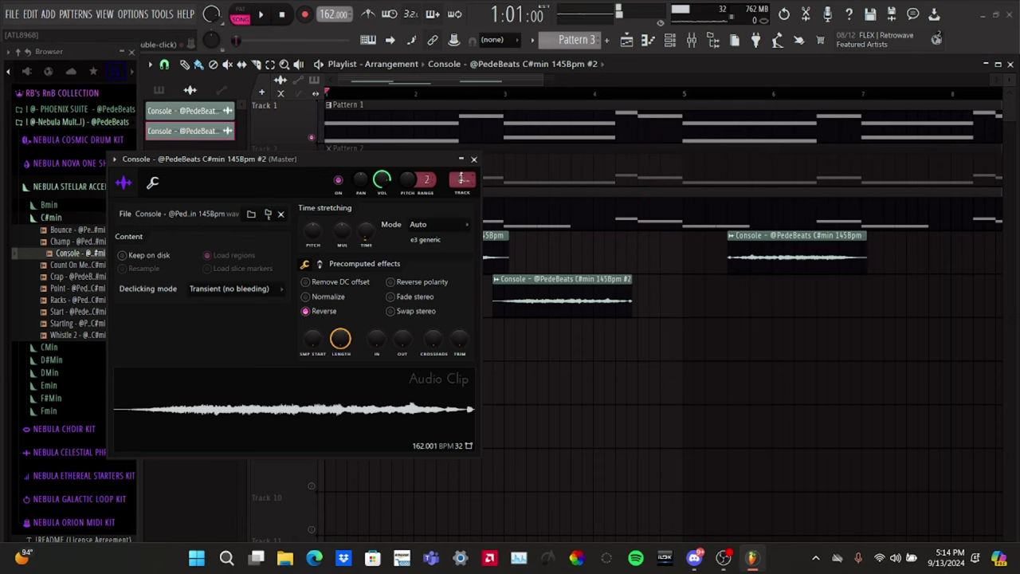
pyautogui.click(475, 160)
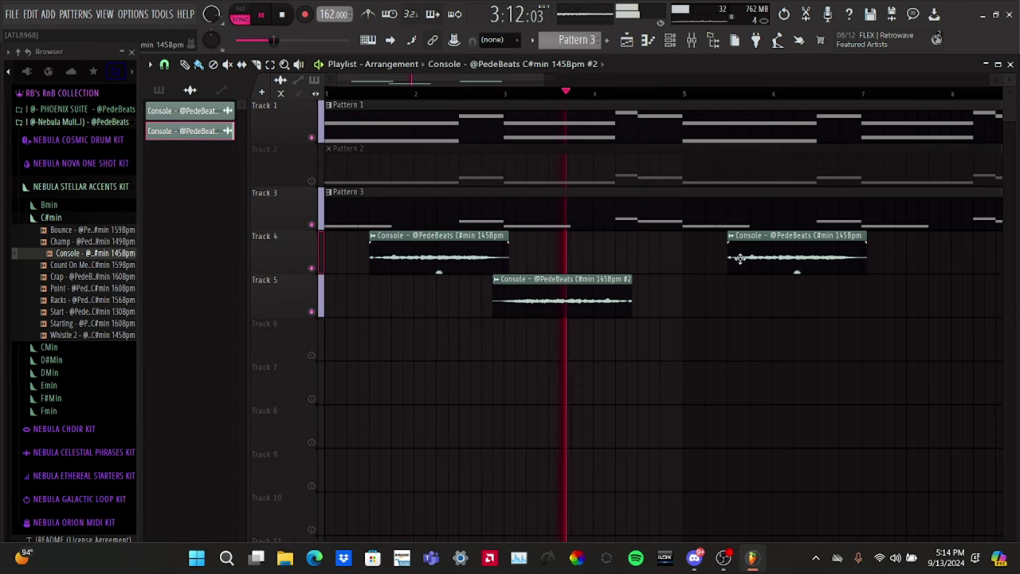
# Replace the Console clip in bar 5 of Track 4 with a copy of the Track 4 and Track 5 clip pair, placed four bars on.
pyautogui.rightClick(805, 261)
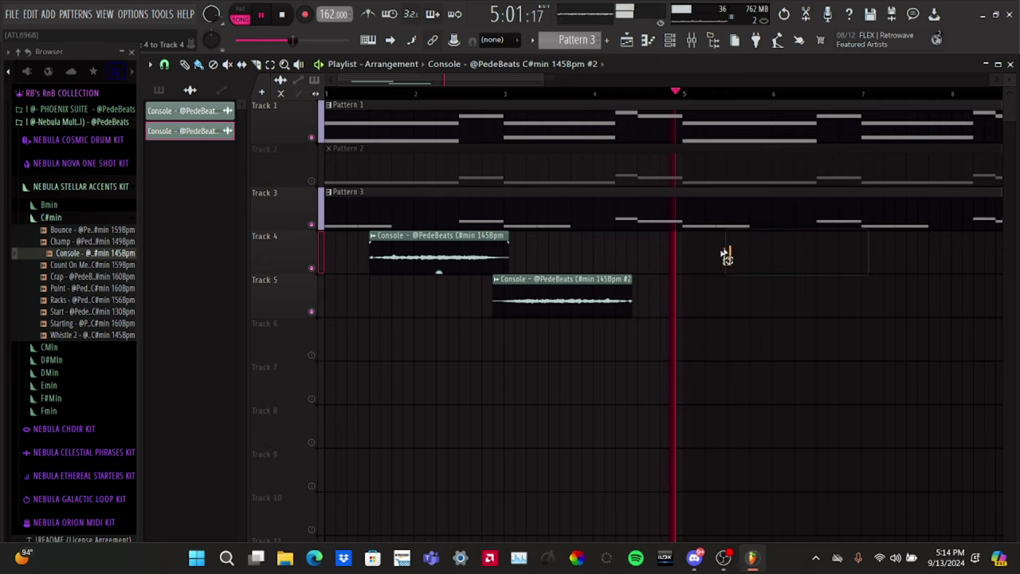
pyautogui.moveTo(729, 232); pyautogui.dragTo(392, 345)
pyautogui.keyDown('shift'); pyautogui.moveTo(410, 258); pyautogui.dragTo(768, 271); pyautogui.keyUp('shift')
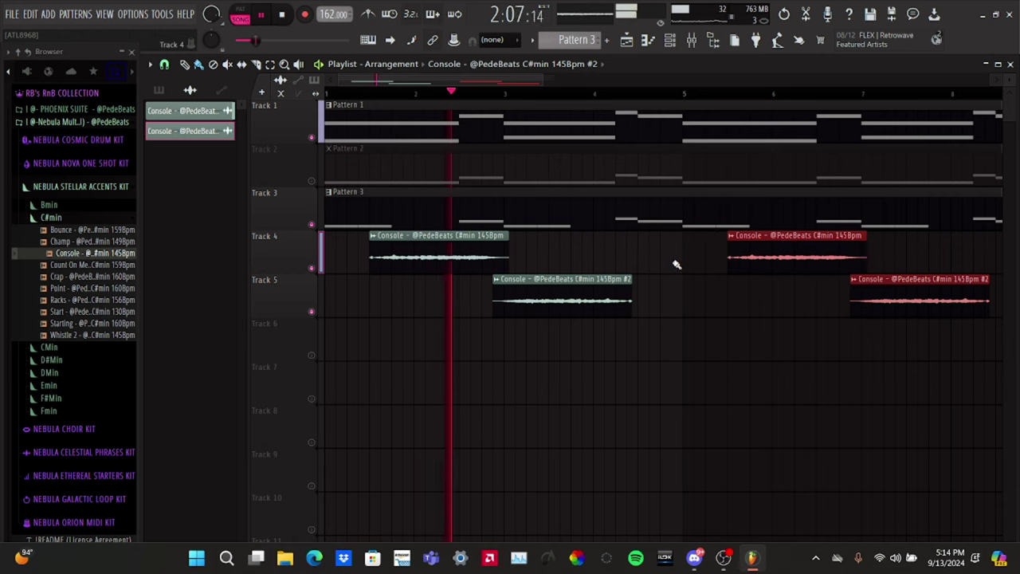
pyautogui.click(655, 280)
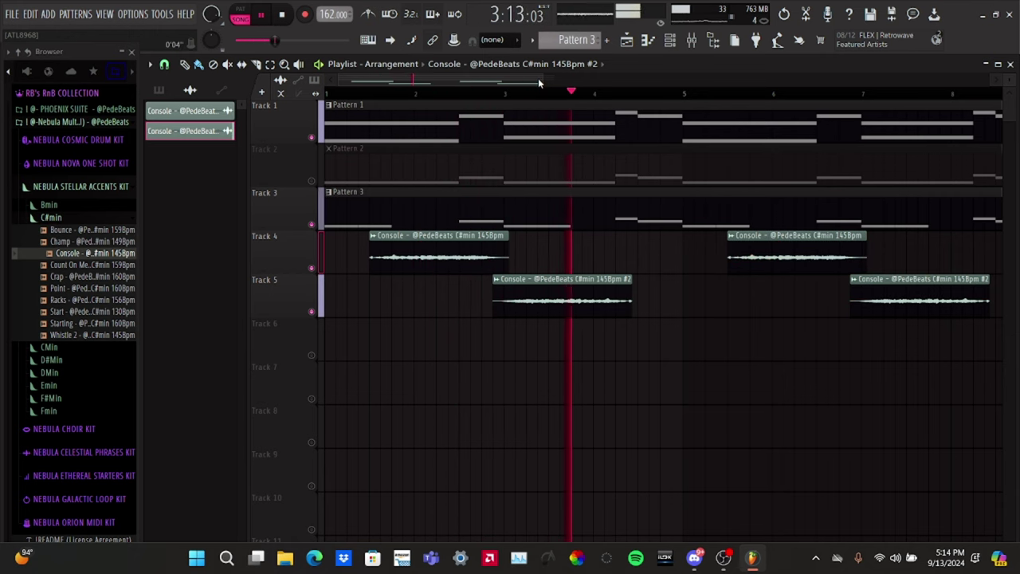
# Set the declicking mode of both the original and the reversed Console samples to Generic (bleeding).
pyautogui.moveTo(541, 80); pyautogui.dragTo(702, 98)
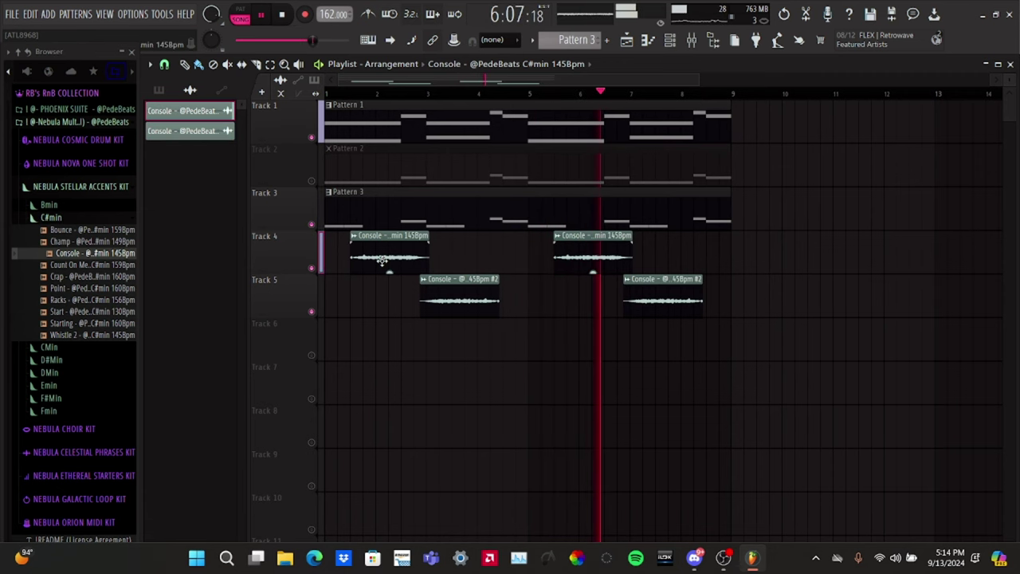
pyautogui.doubleClick(358, 258)
pyautogui.click(211, 271)
pyautogui.click(212, 322)
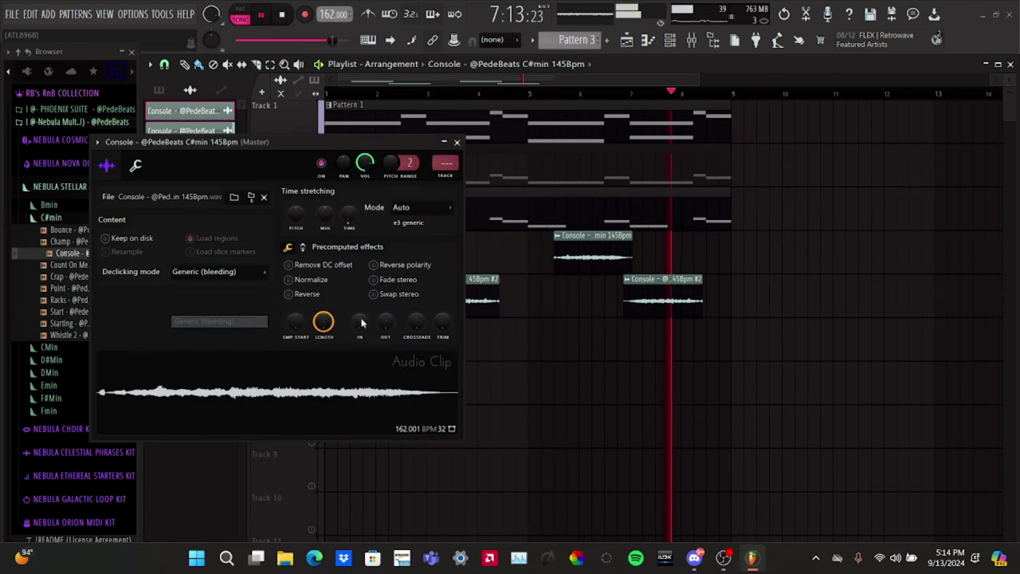
pyautogui.doubleClick(486, 301)
pyautogui.click(239, 289)
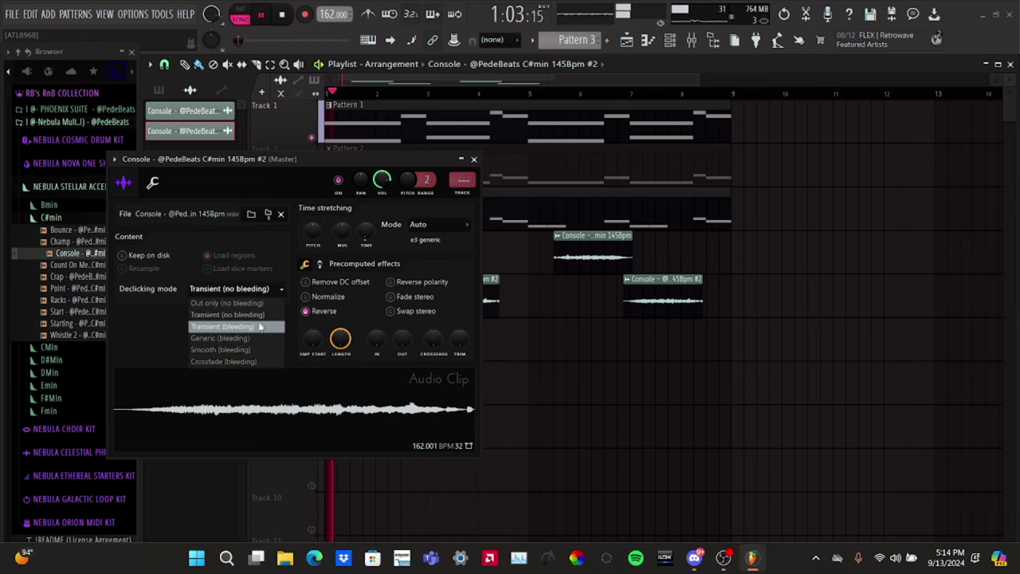
pyautogui.click(262, 338)
pyautogui.click(475, 159)
pyautogui.press('space')
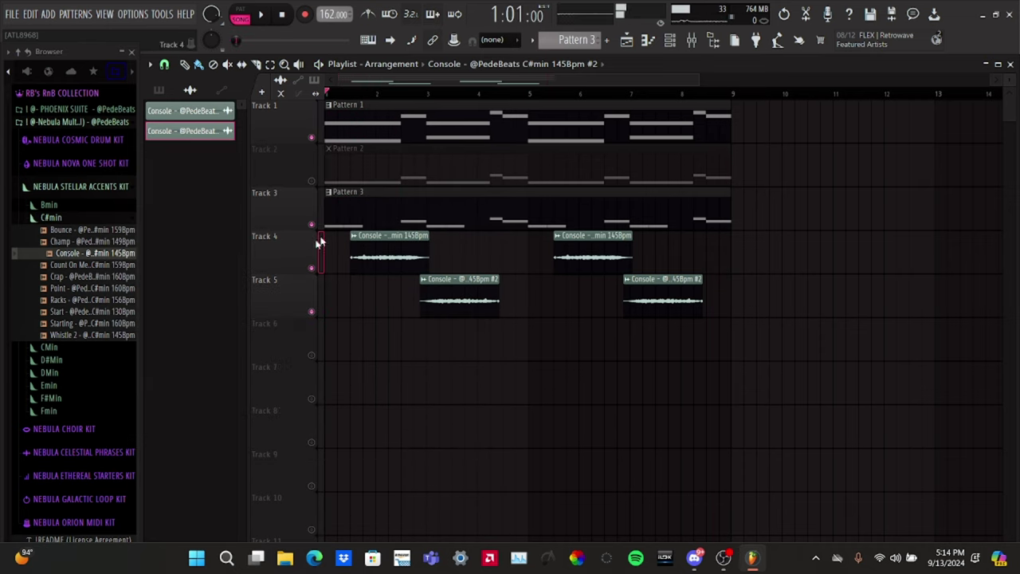
# Solo Tracks 4 and 5 and play back the Console clips on their own.
pyautogui.rightClick(311, 269)
pyautogui.press('space')
pyautogui.click(313, 312)
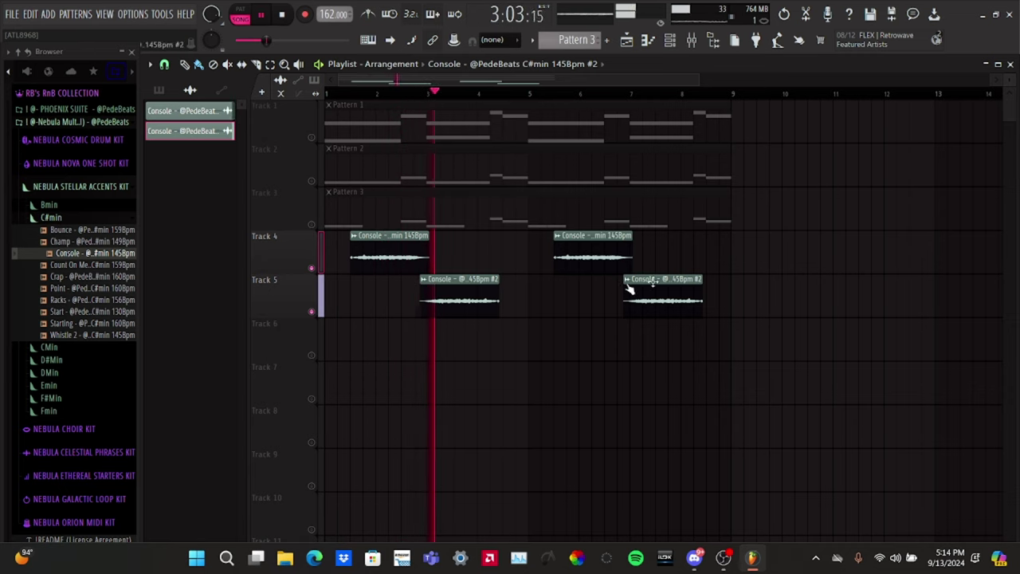
pyautogui.moveTo(758, 255); pyautogui.dragTo(378, 307)
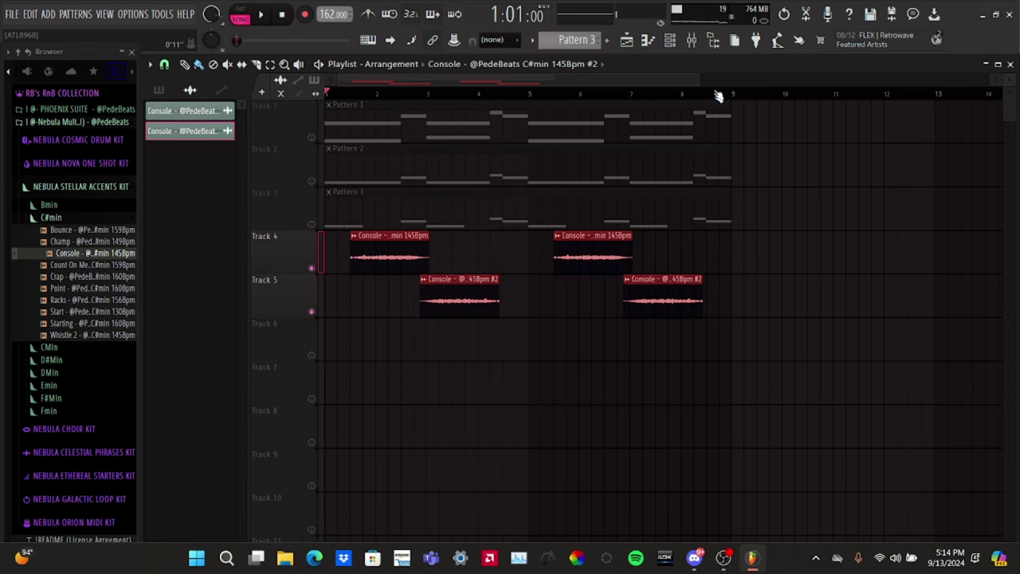
pyautogui.moveTo(698, 78); pyautogui.dragTo(511, 132)
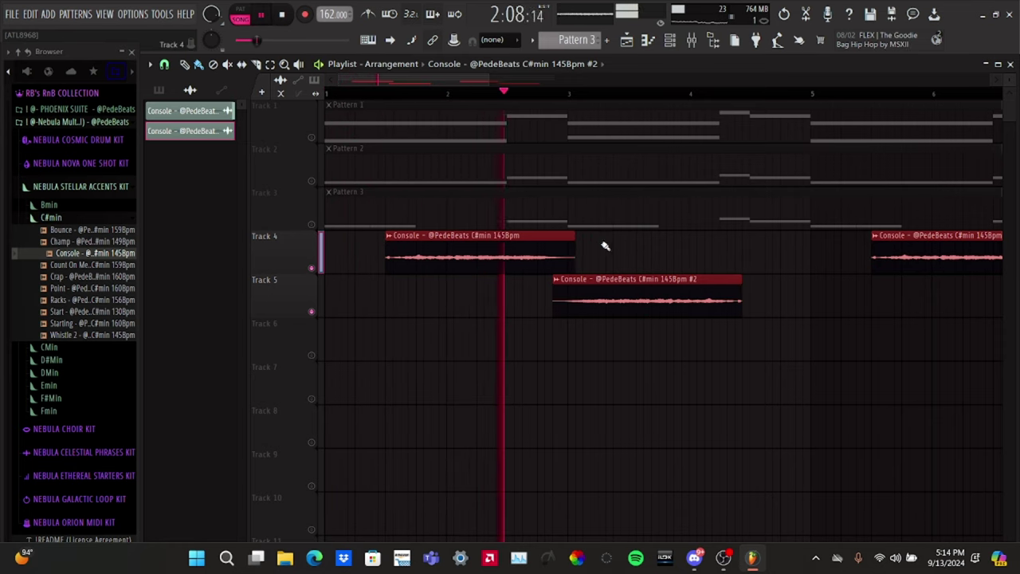
pyautogui.click(606, 247)
# Add a fade-out of about a quarter bar to the end of both Console clips on Track 4.
pyautogui.moveTo(497, 81); pyautogui.dragTo(749, 222)
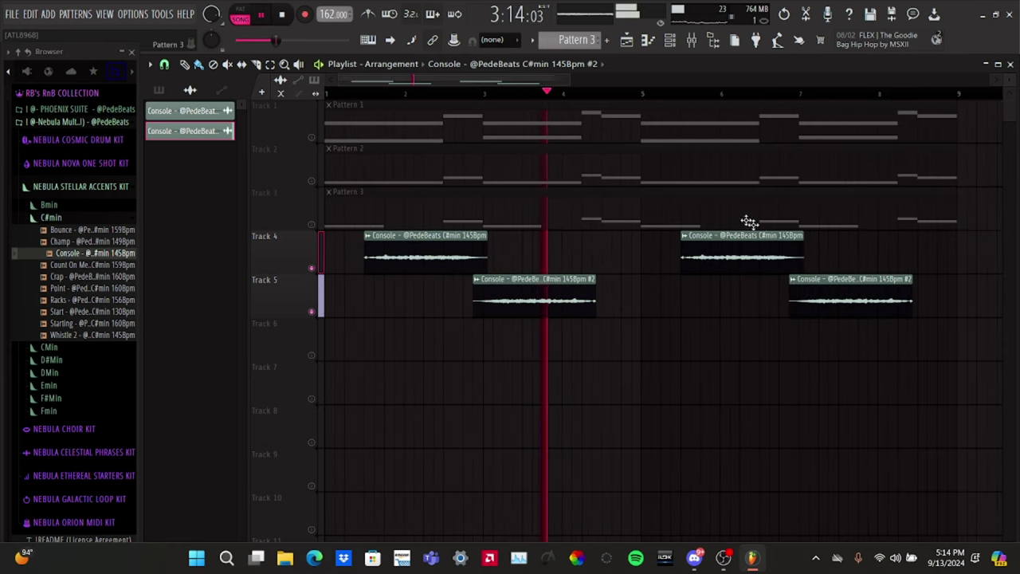
pyautogui.moveTo(827, 256); pyautogui.dragTo(440, 239)
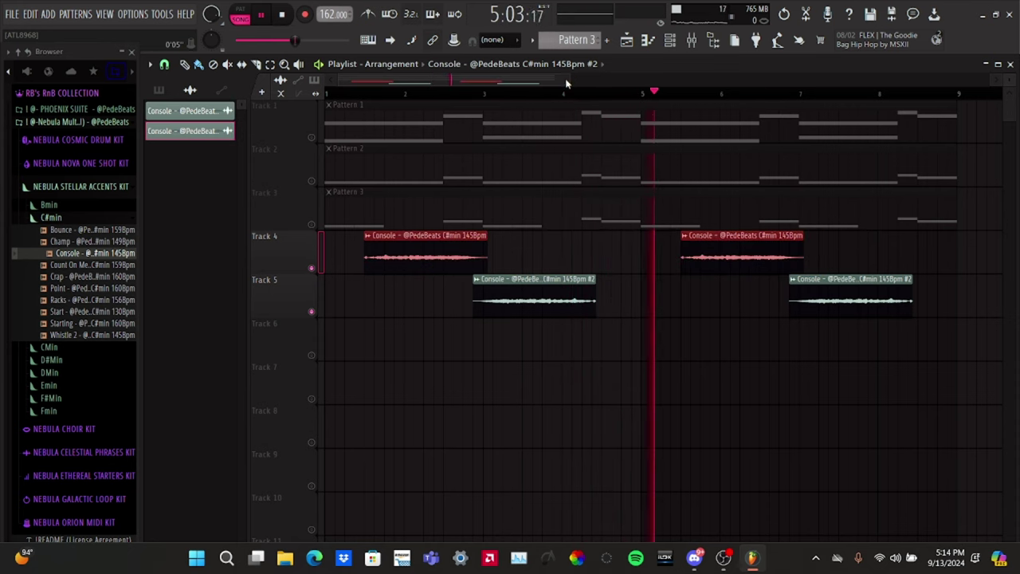
pyautogui.scroll(4, 567, 83)
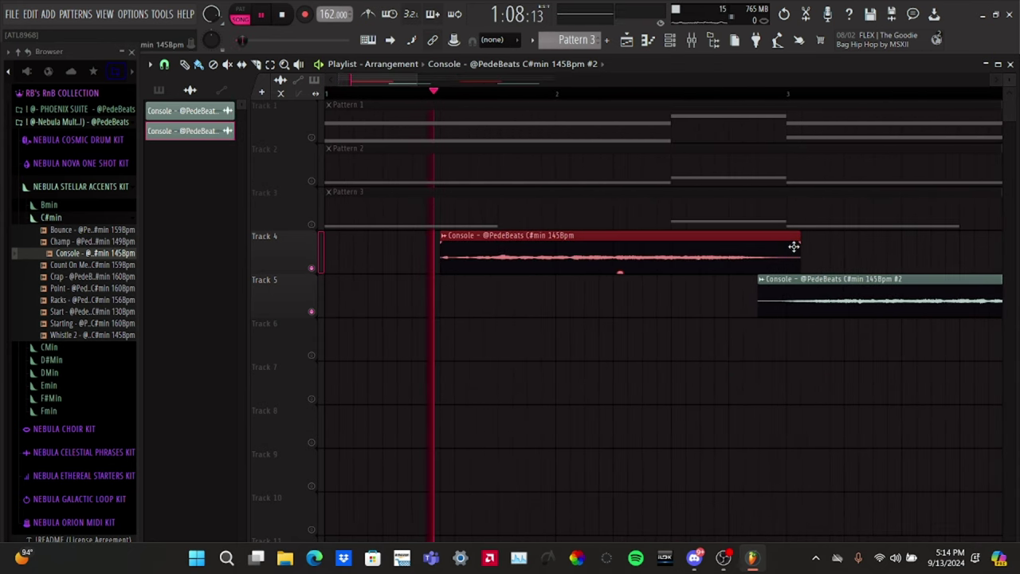
pyautogui.moveTo(797, 239); pyautogui.dragTo(755, 249)
pyautogui.scroll(-5, 418, 80)
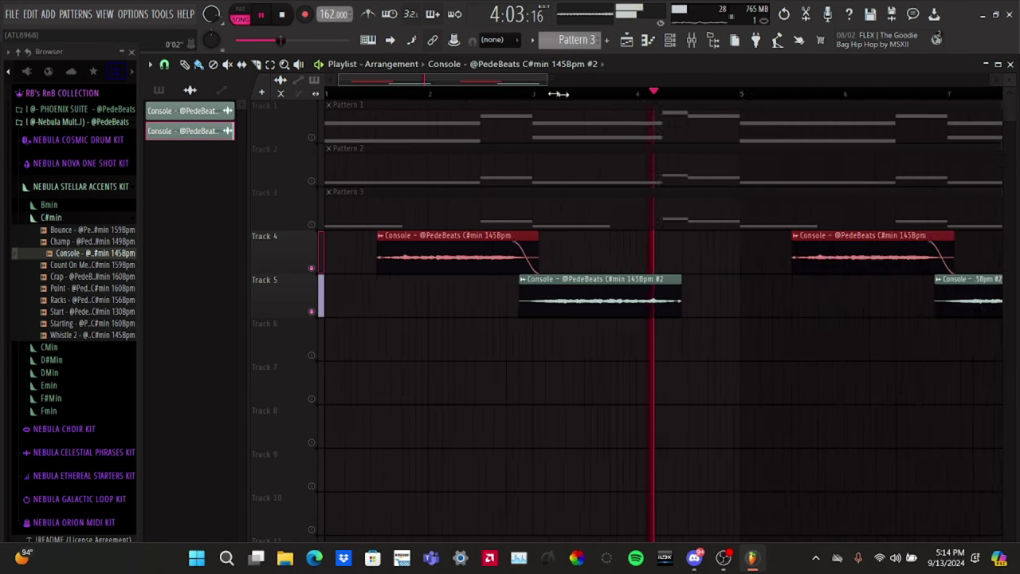
# Add a fade-in of about a quarter bar to the start of both reversed Console clips on Track 5.
pyautogui.moveTo(837, 311); pyautogui.dragTo(428, 326)
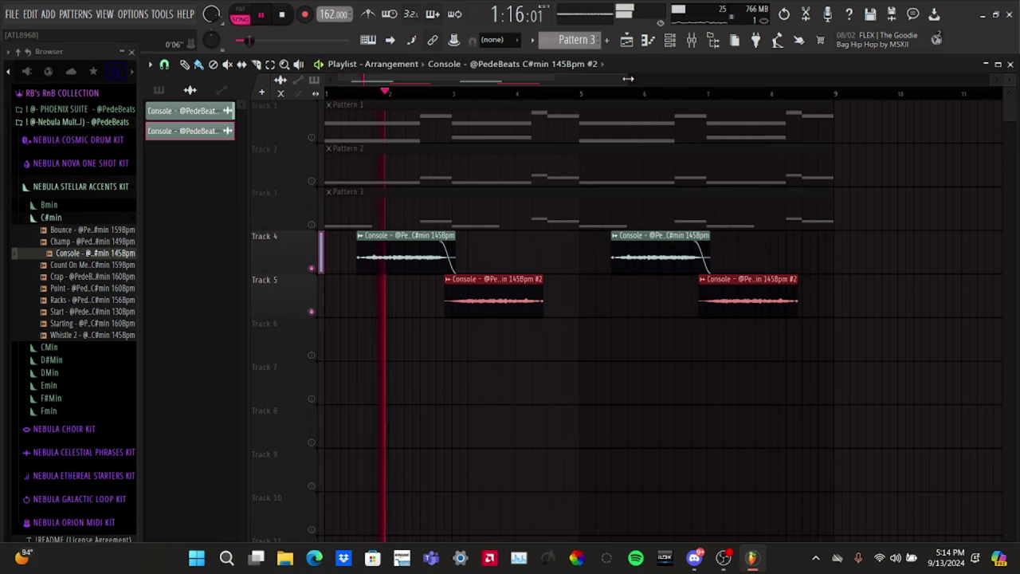
pyautogui.moveTo(624, 73); pyautogui.dragTo(630, 265)
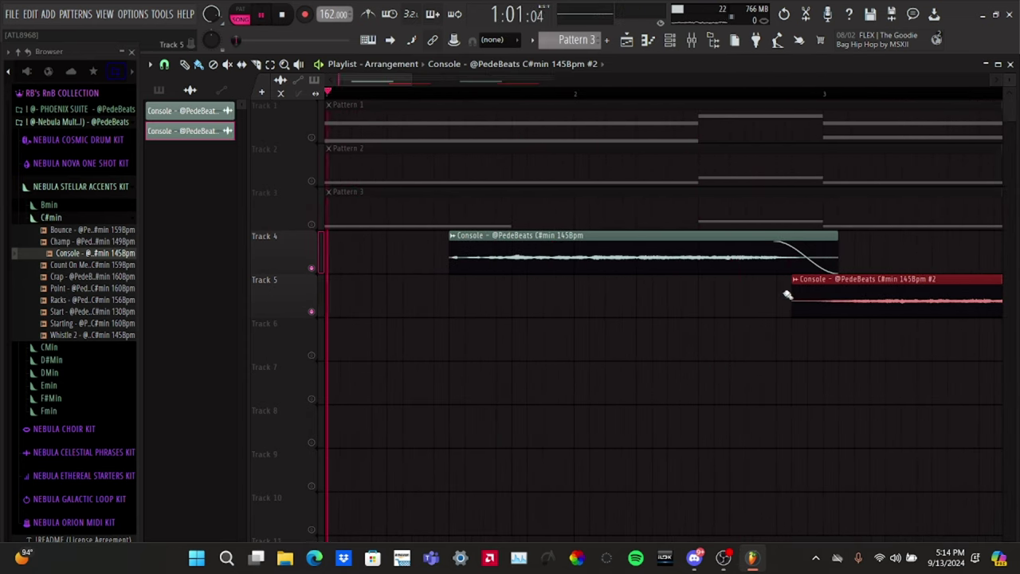
pyautogui.moveTo(792, 286); pyautogui.dragTo(821, 291)
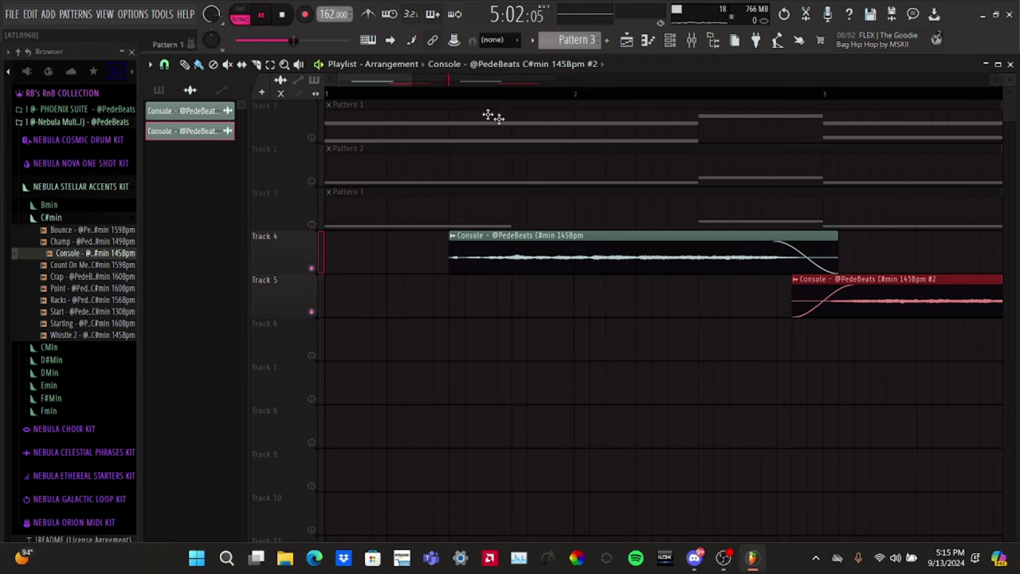
pyautogui.moveTo(409, 74); pyautogui.dragTo(790, 144)
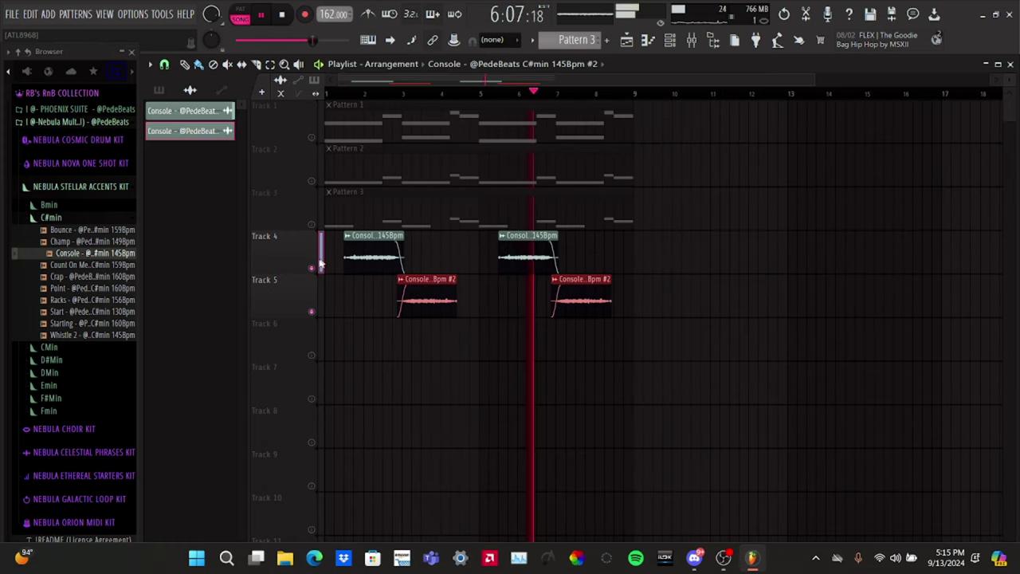
# Stop playback, leave only Tracks 4 and 5 unmuted, and select the time range covering bars 1 to 8.
pyautogui.press('space')
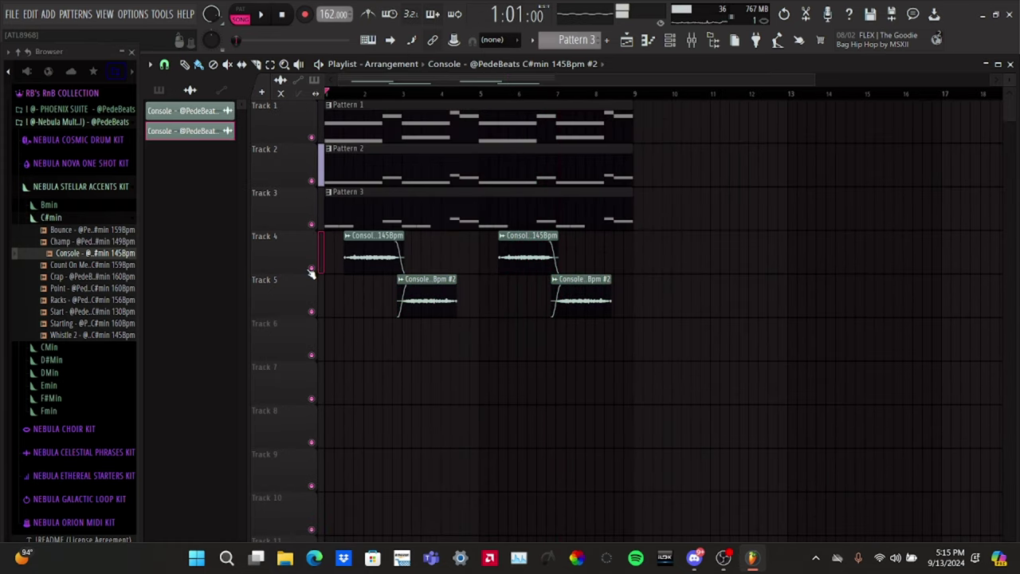
pyautogui.rightClick(312, 269)
pyautogui.click(312, 309)
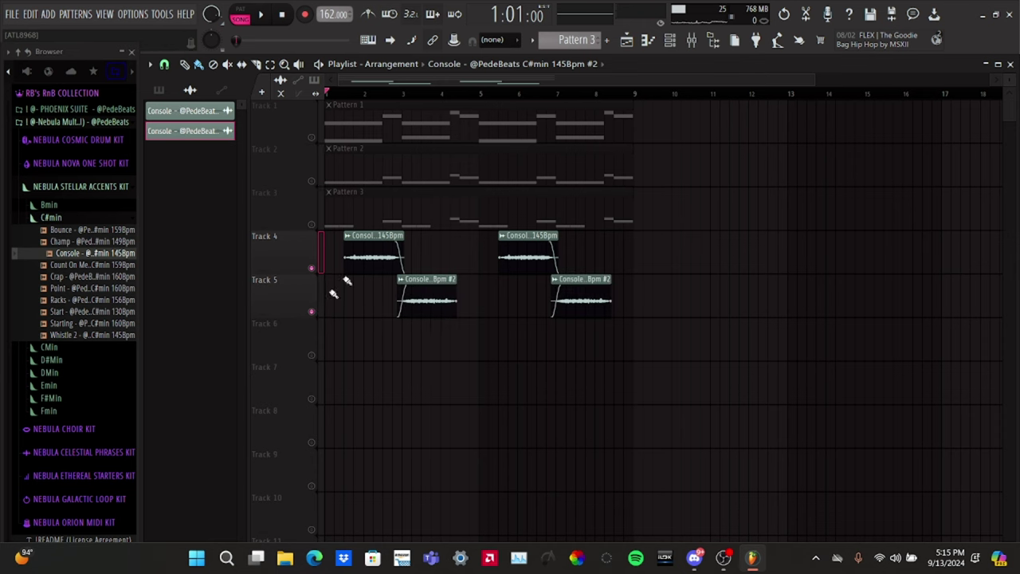
pyautogui.moveTo(638, 96); pyautogui.dragTo(210, 158)
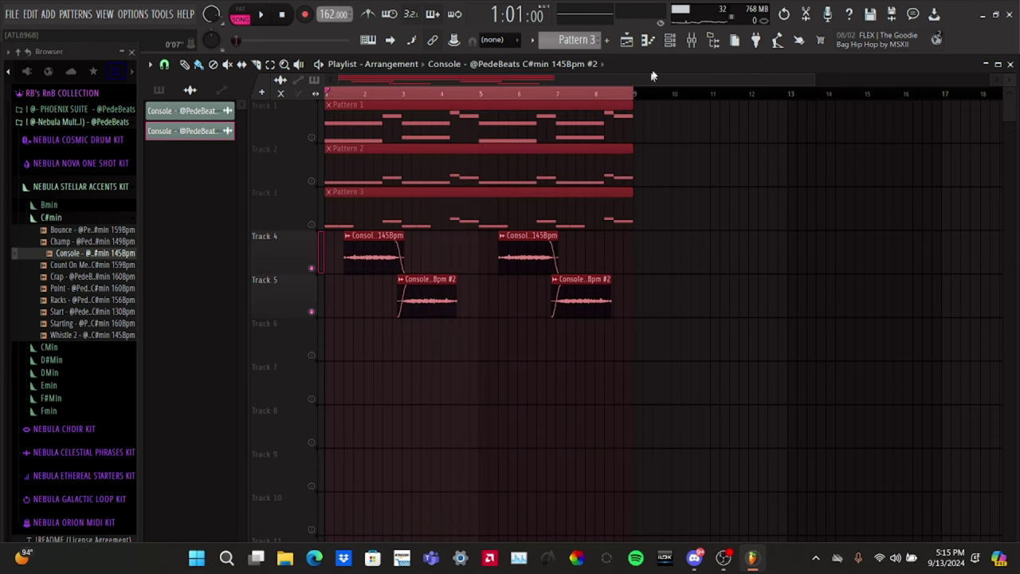
# Arm the Master mixer track, render the selected range to an audio clip, and close the mixer.
pyautogui.click(690, 42)
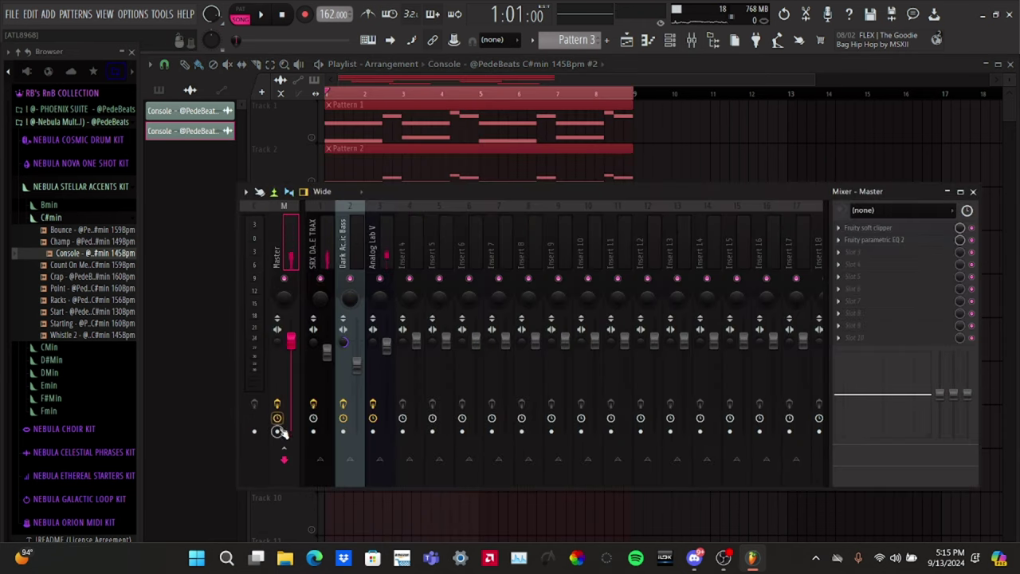
pyautogui.hotkey('alt', 'r')
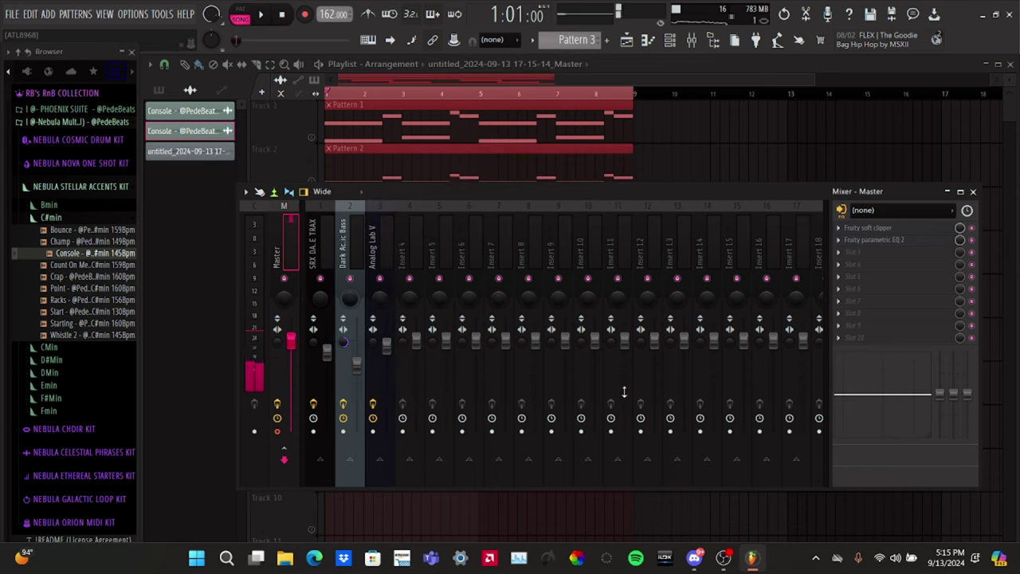
pyautogui.click(973, 192)
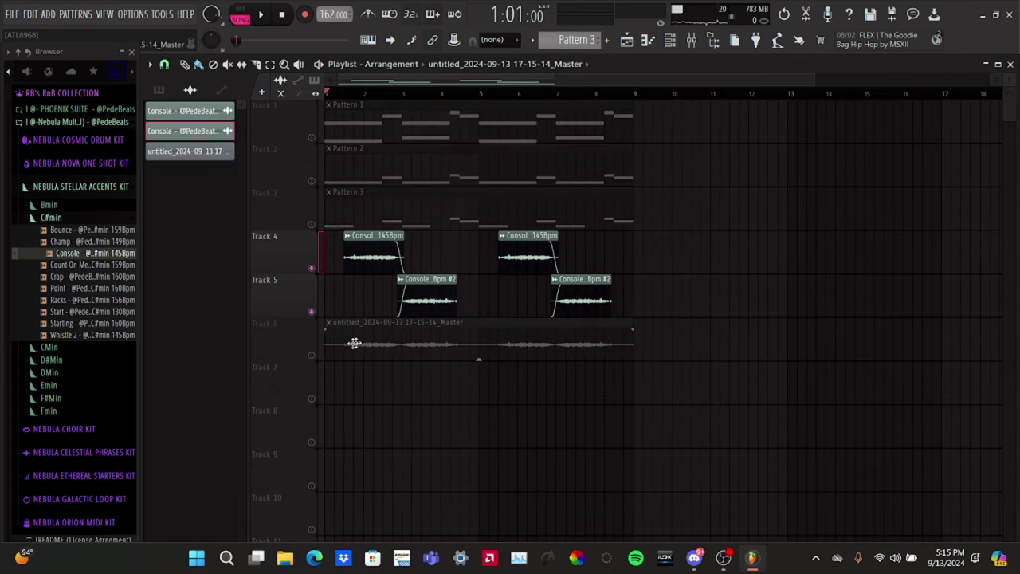
# Unmute all playlist tracks and delete the four Console clips from Tracks 4 and 5.
pyautogui.rightClick(311, 355)
pyautogui.rightClick(312, 355)
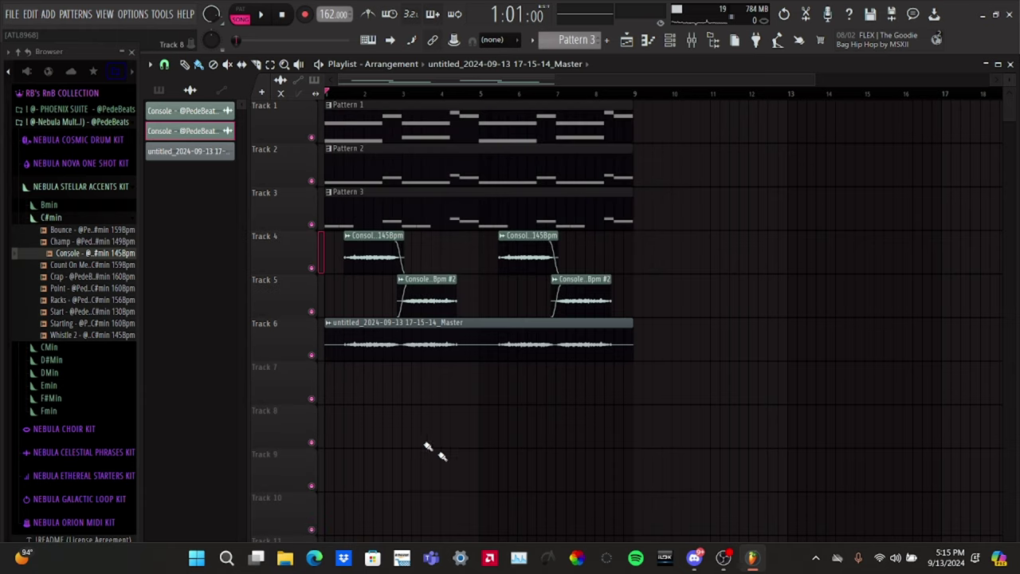
pyautogui.rightClick(561, 308)
pyautogui.rightClick(542, 259)
pyautogui.rightClick(431, 299)
pyautogui.rightClick(382, 257)
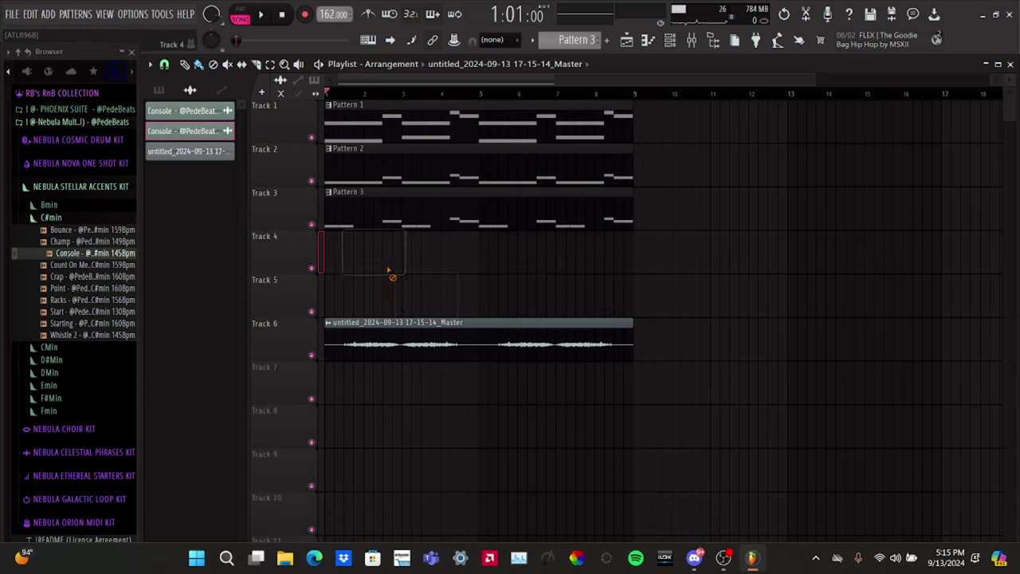
# Move the rendered Master clip from Track 6 to Track 4 and set its declicking mode to Generic (bleeding).
pyautogui.moveTo(385, 344); pyautogui.dragTo(373, 256)
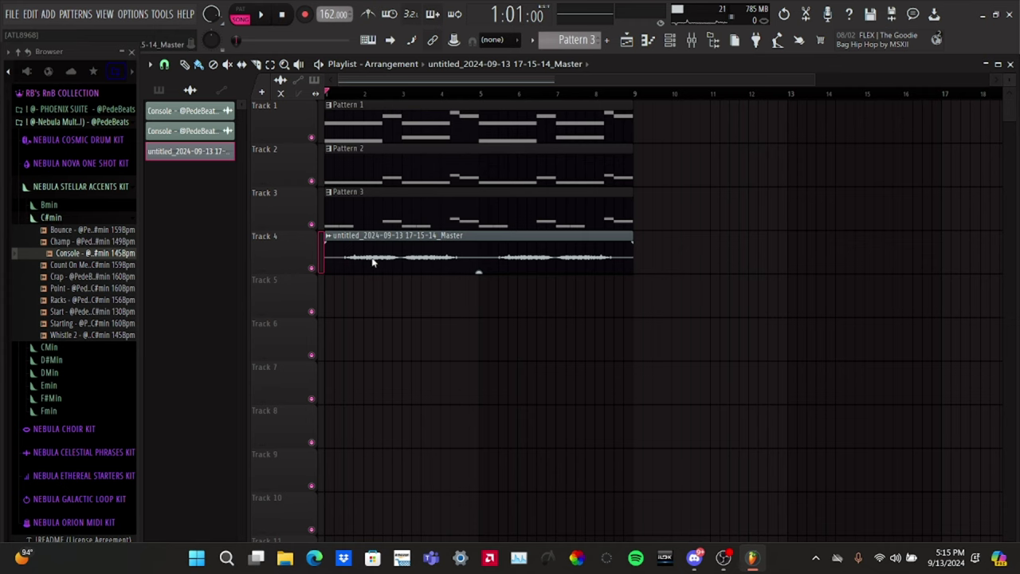
pyautogui.doubleClick(372, 262)
pyautogui.click(295, 305)
pyautogui.click(263, 355)
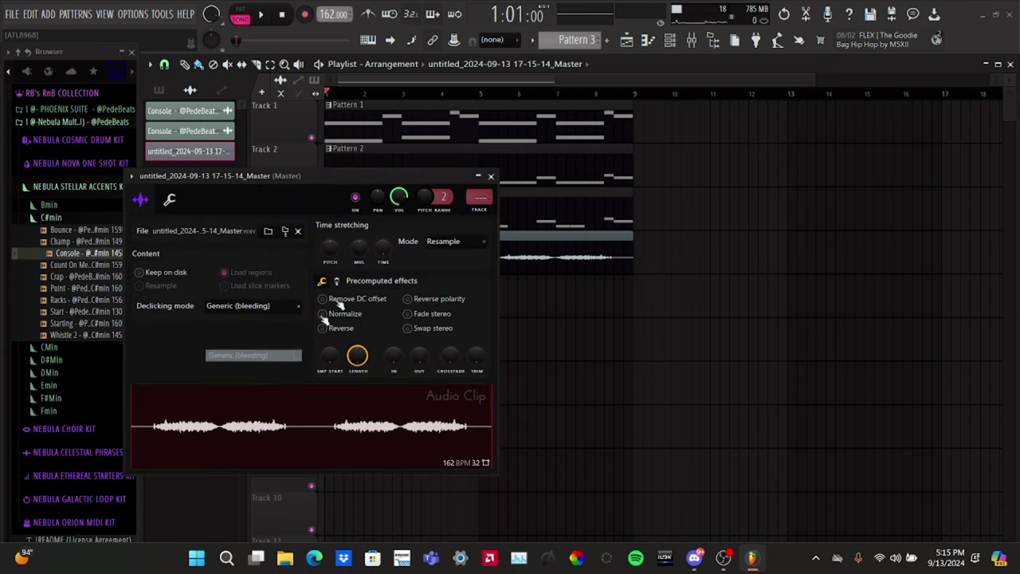
# Close the clip's settings and rename the rendered Master clip on Track 4 to "accent".
pyautogui.click(491, 177)
pyautogui.click(330, 237)
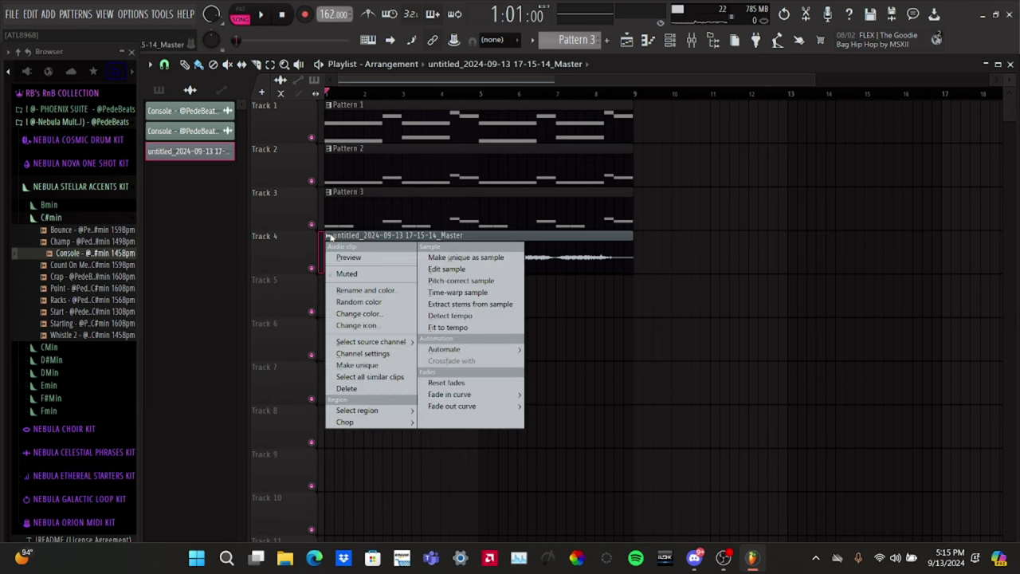
pyautogui.click(386, 290)
pyautogui.write('a')
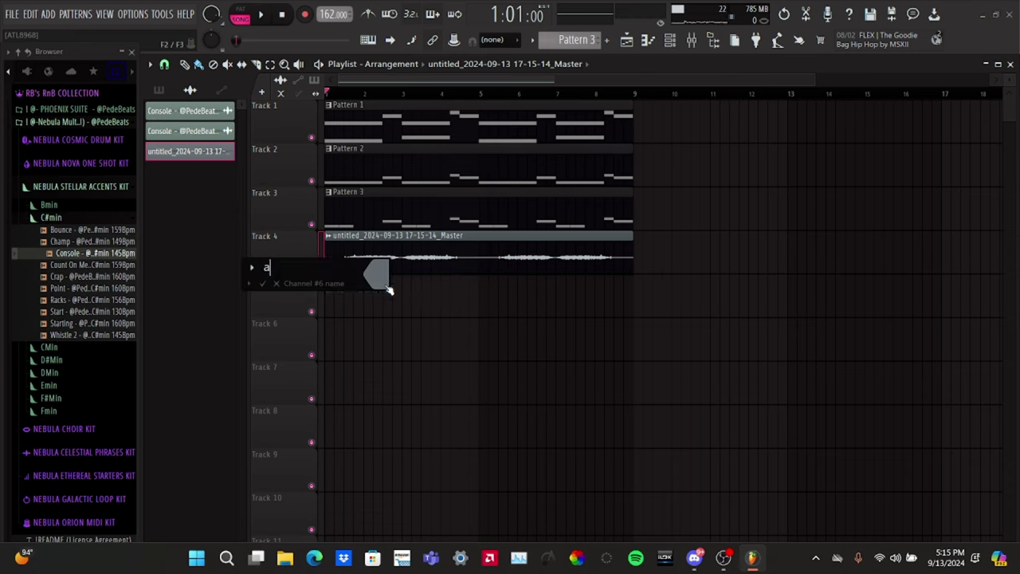
pyautogui.write('ccent')
pyautogui.press('Return')
# Mute playlist Track 2 and route the accent channel to mixer track Insert 4.
pyautogui.press('space')
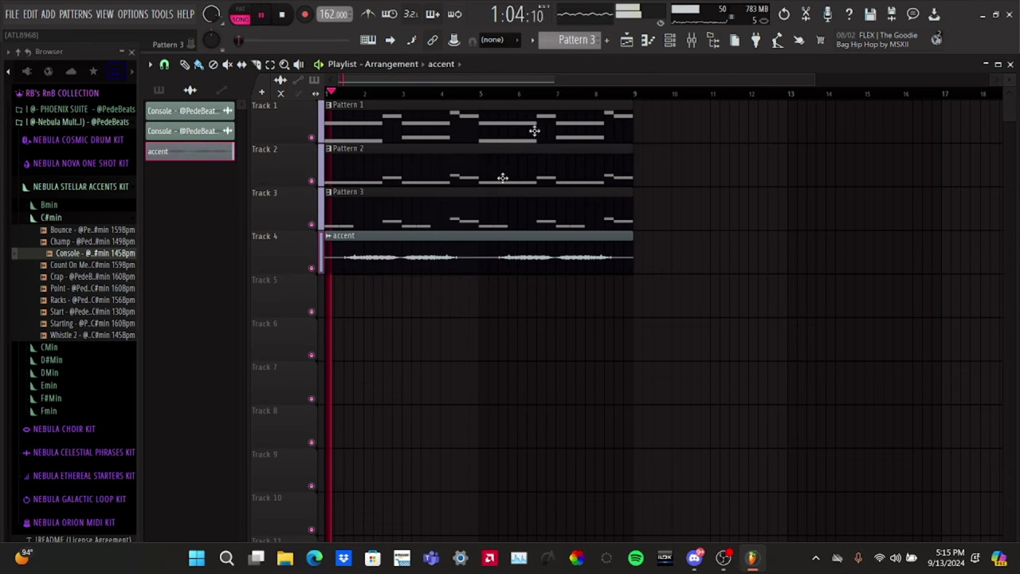
pyautogui.click(311, 180)
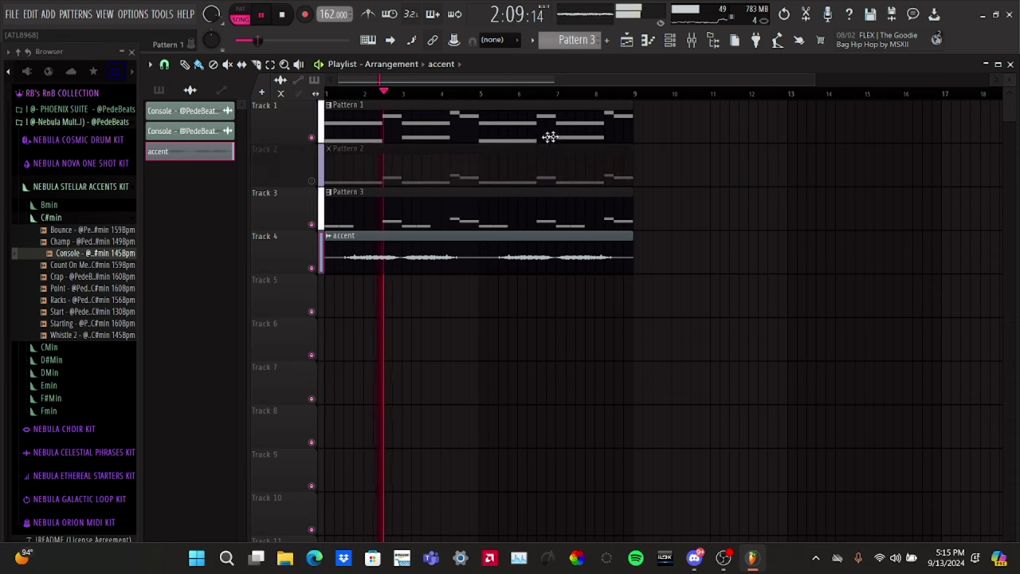
pyautogui.click(670, 40)
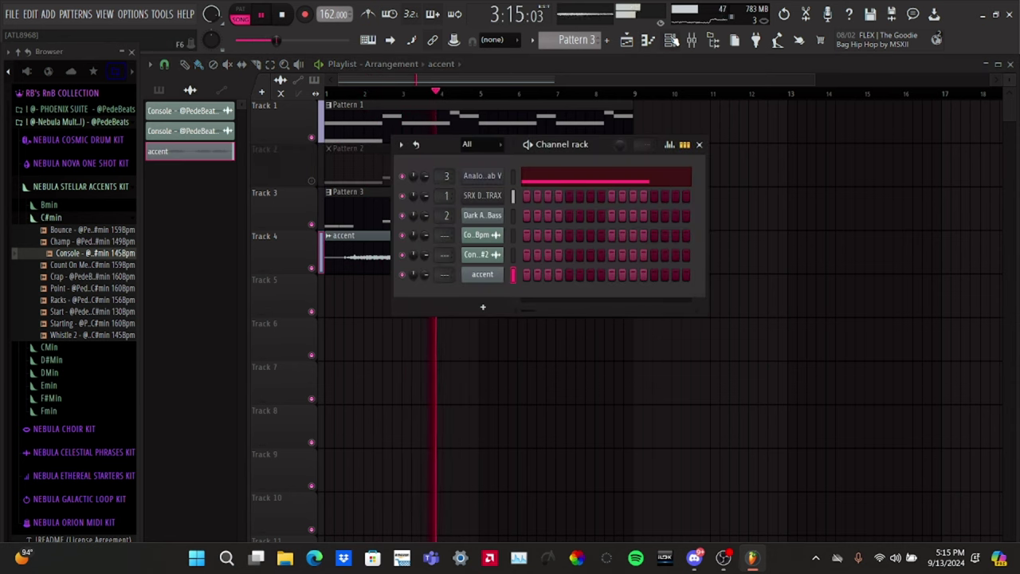
pyautogui.click(670, 39)
pyautogui.click(692, 40)
pyautogui.press('space')
pyautogui.click(414, 243)
pyautogui.rightClick(415, 243)
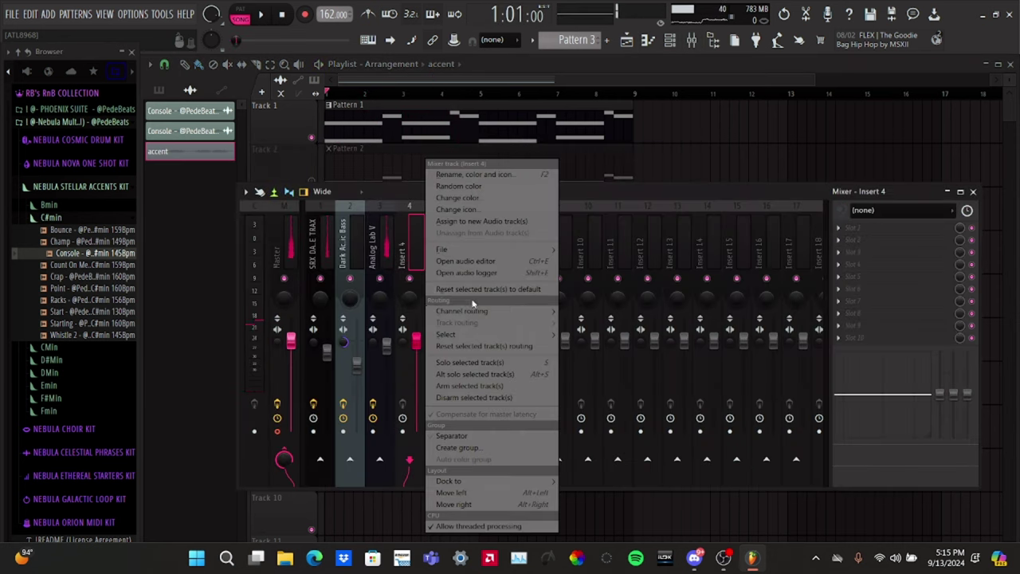
pyautogui.moveTo(510, 311)
pyautogui.click(573, 312)
pyautogui.press('space')
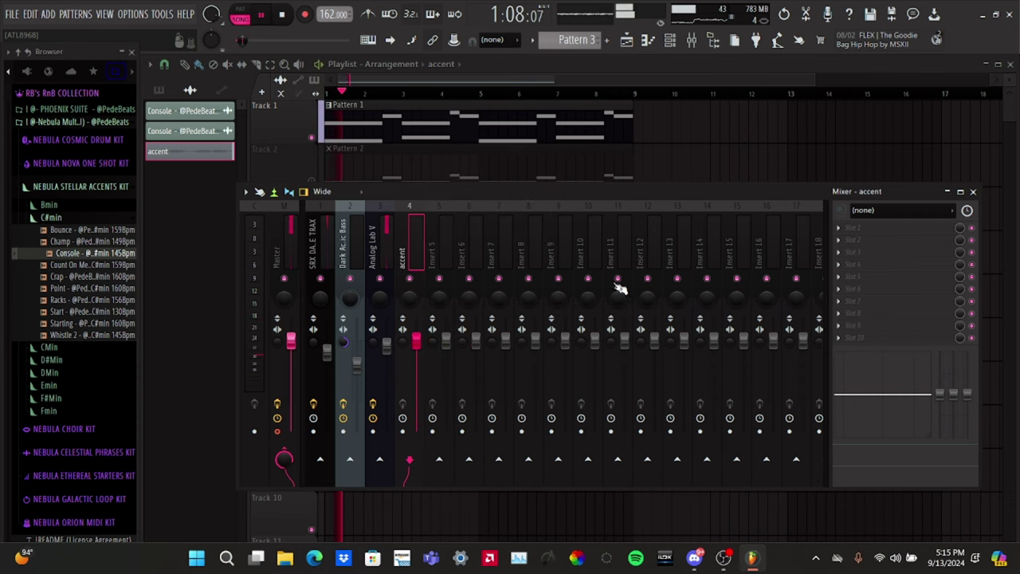
# Add Fruity Parametric EQ 2 to the accent track with the 20Hz + 18kHz cut preset, raising the low cut to about 1 kHz and lowering the high cut.
pyautogui.click(892, 228)
pyautogui.moveTo(855, 239)
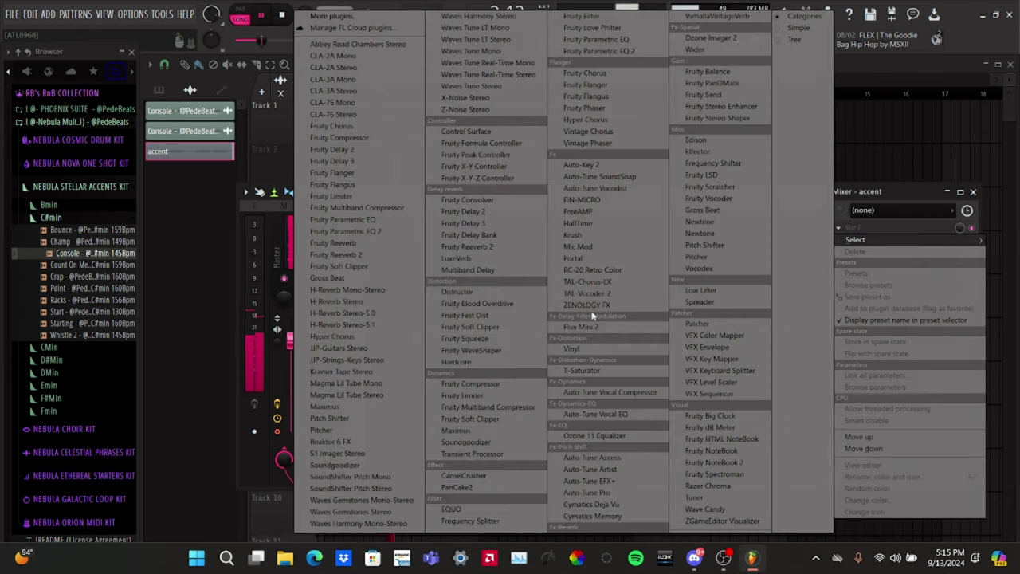
pyautogui.click(594, 51)
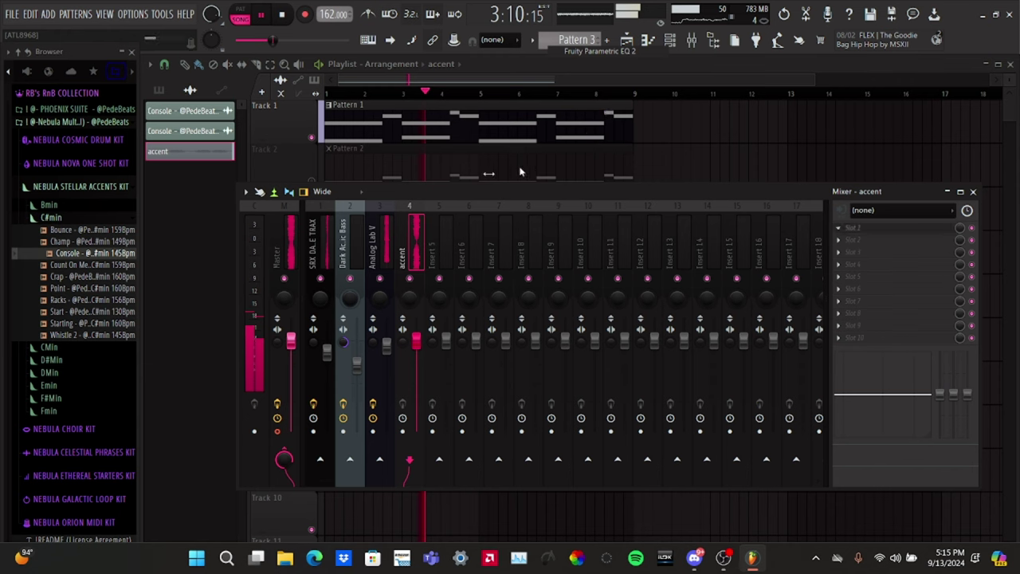
pyautogui.click(428, 91)
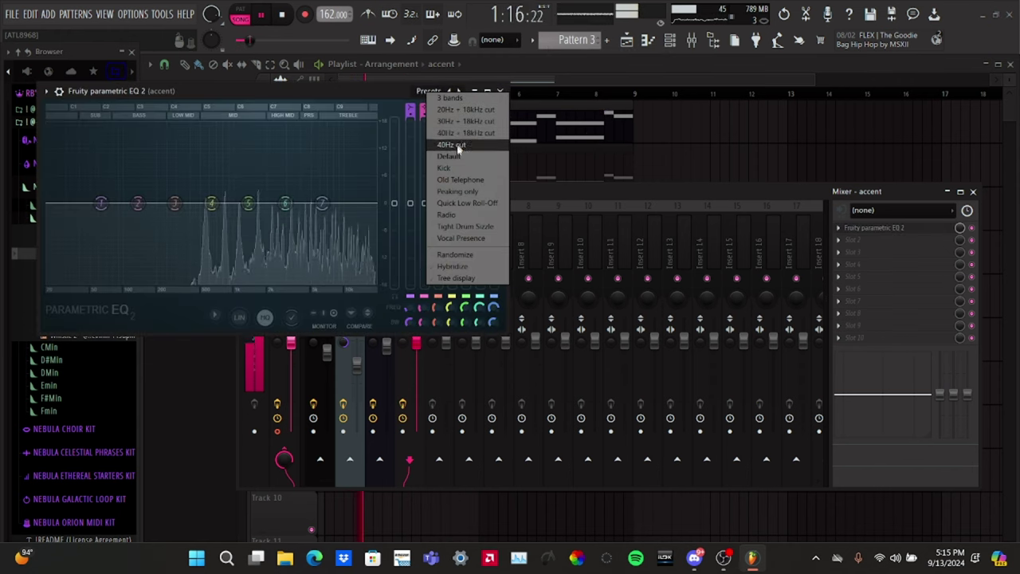
pyautogui.click(465, 109)
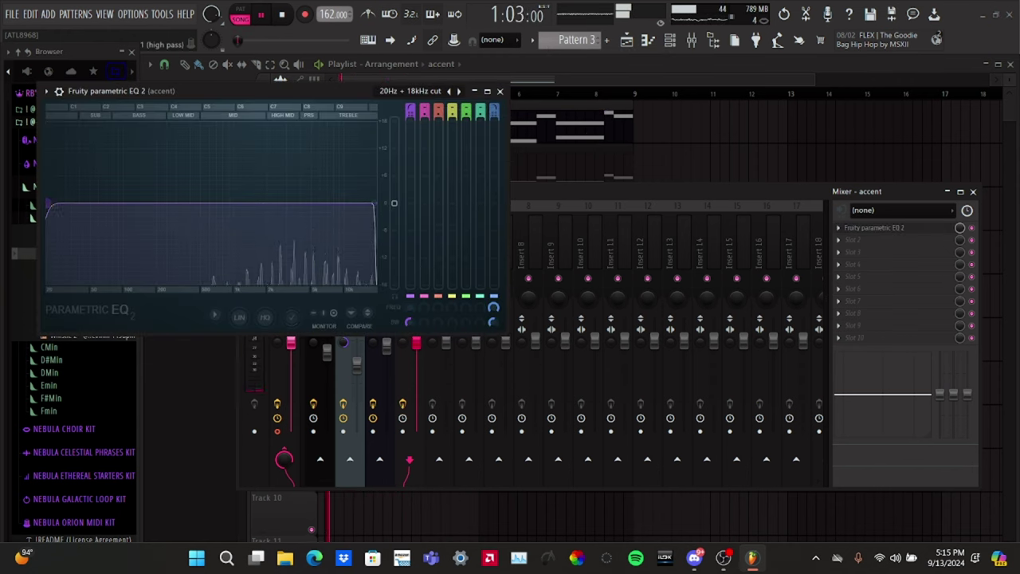
pyautogui.moveTo(48, 205); pyautogui.dragTo(219, 203)
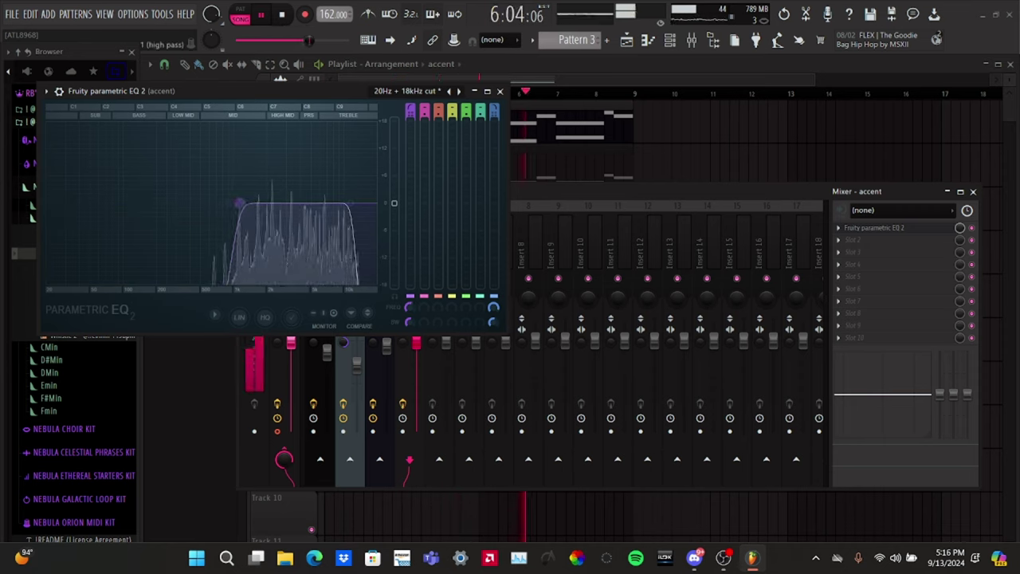
pyautogui.click(500, 91)
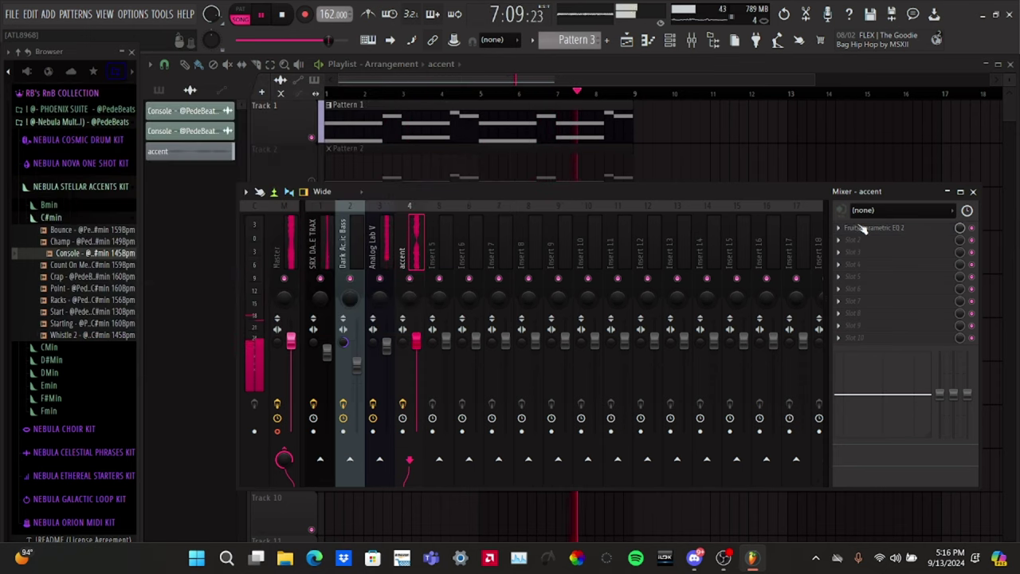
# Add a second Fruity Parametric EQ 2 to the accent track and cut band 6 deeply near 3994 Hz.
pyautogui.click(857, 240)
pyautogui.click(646, 51)
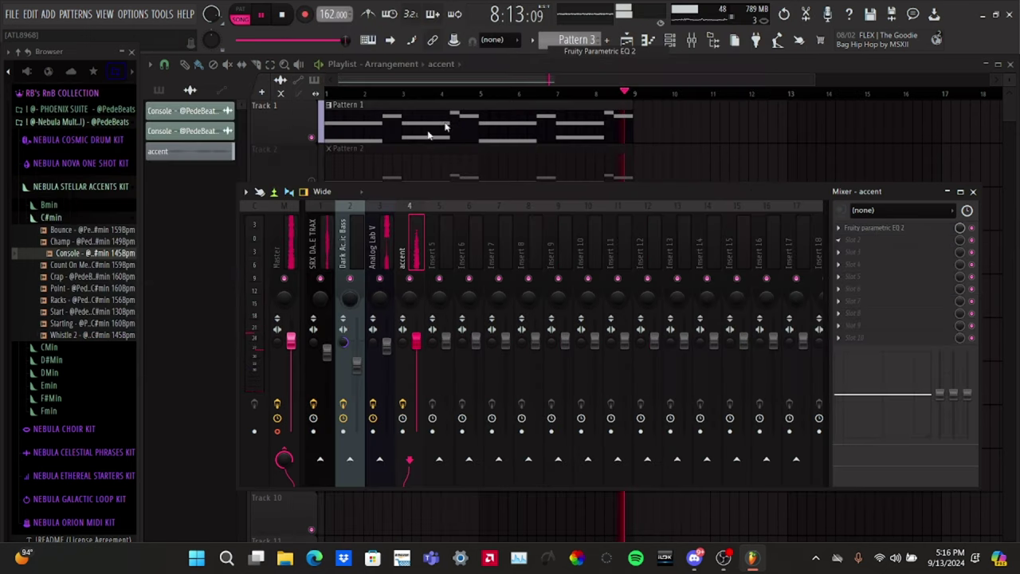
pyautogui.press('space')
pyautogui.moveTo(303, 216); pyautogui.dragTo(319, 142)
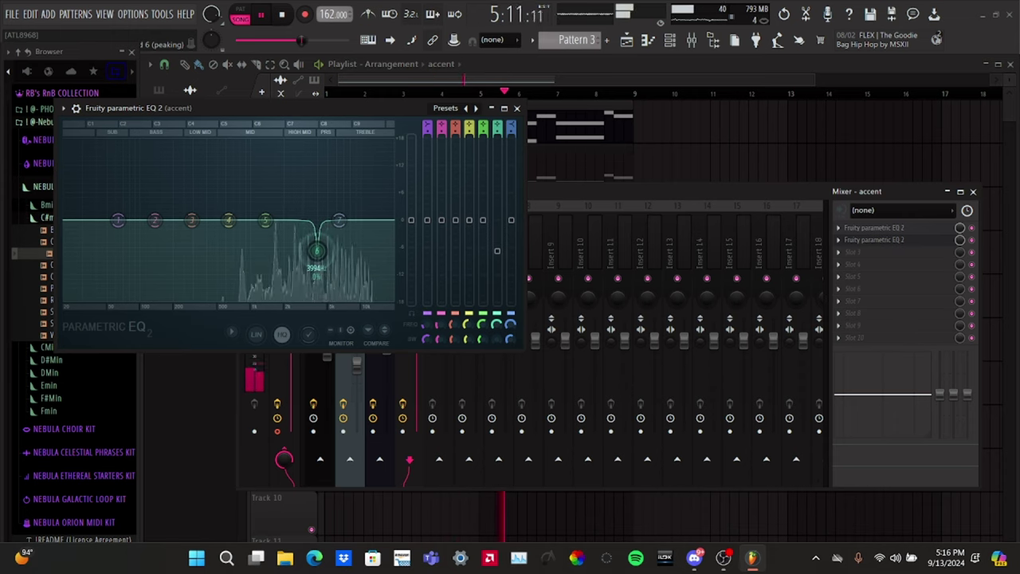
pyautogui.moveTo(317, 257); pyautogui.dragTo(317, 269)
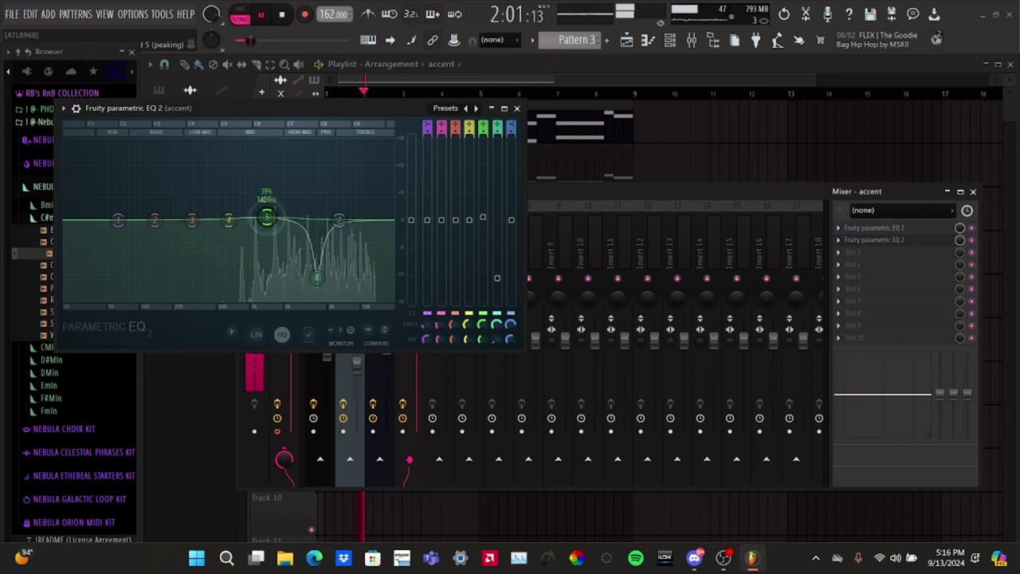
# Cut band 5 just below the band 6 dip and slightly lower the band 7 high shelf.
pyautogui.moveTo(267, 216); pyautogui.dragTo(304, 141)
pyautogui.scroll(-3, 304, 143)
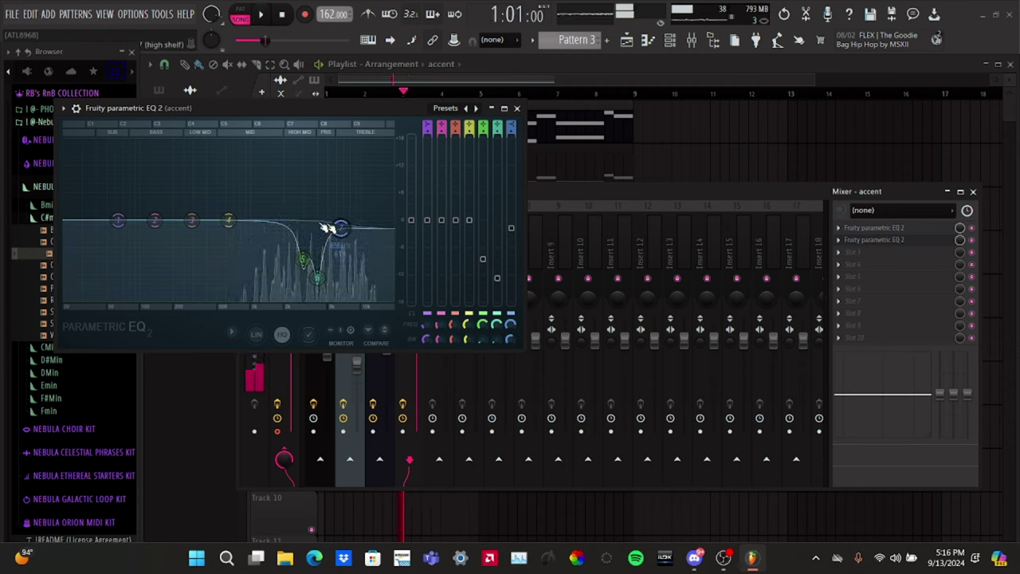
pyautogui.press('space')
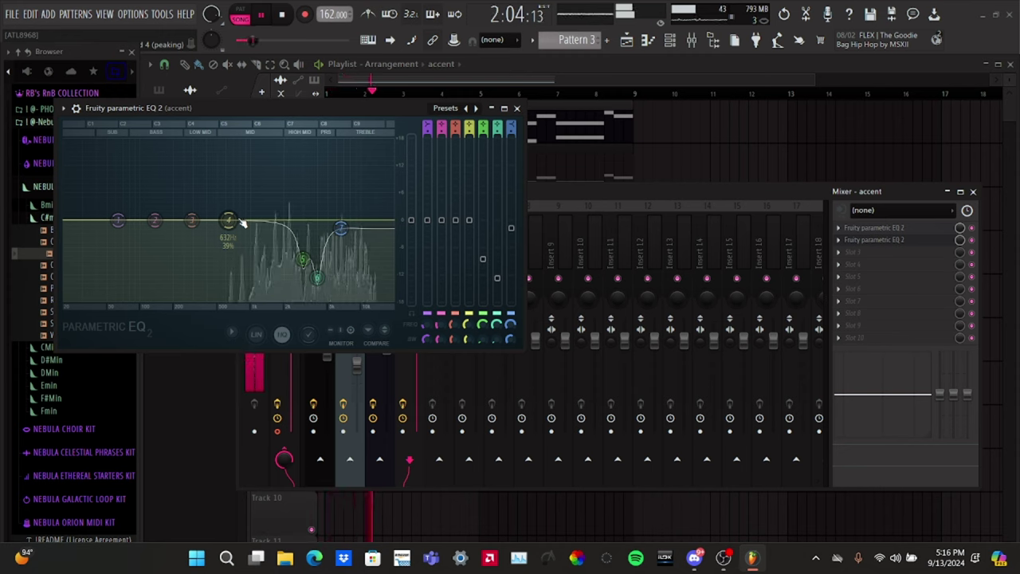
pyautogui.moveTo(242, 222); pyautogui.dragTo(278, 271)
pyautogui.press('space')
pyautogui.press('space')
pyautogui.rightClick(278, 271)
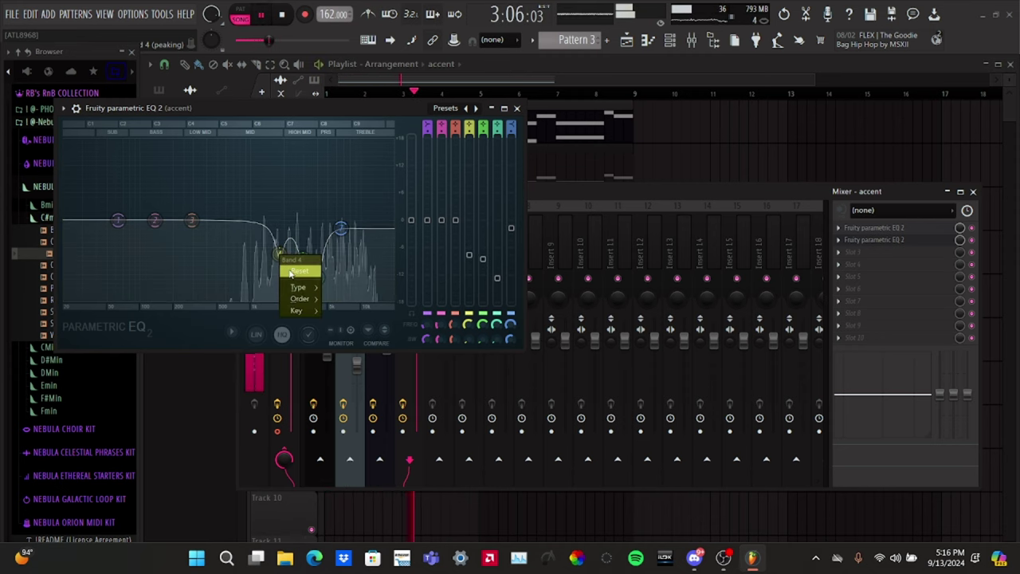
pyautogui.click(290, 276)
# Close the equalizer and the mixer and stop playback.
pyautogui.click(517, 107)
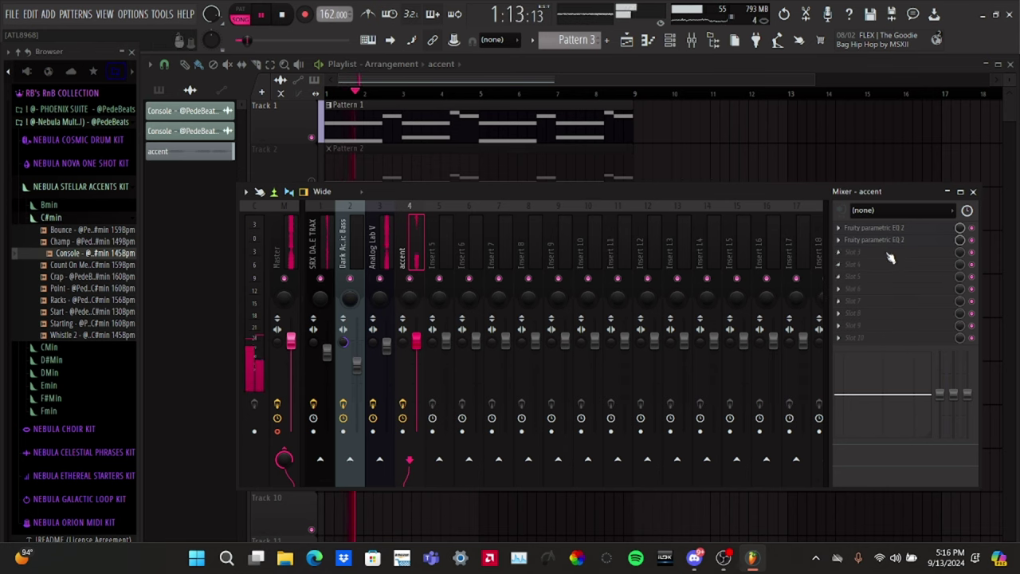
pyautogui.click(973, 193)
pyautogui.press('space')
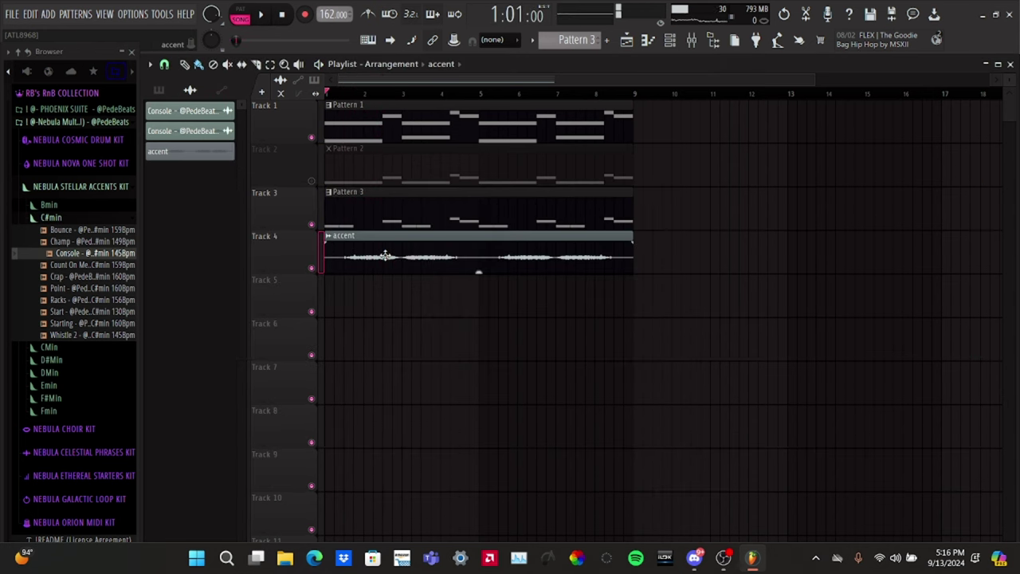
# Set the accent channel's time-stretching mode to Stretch and its pitch range to 12, and lower the pitch.
pyautogui.click(190, 152)
pyautogui.click(454, 242)
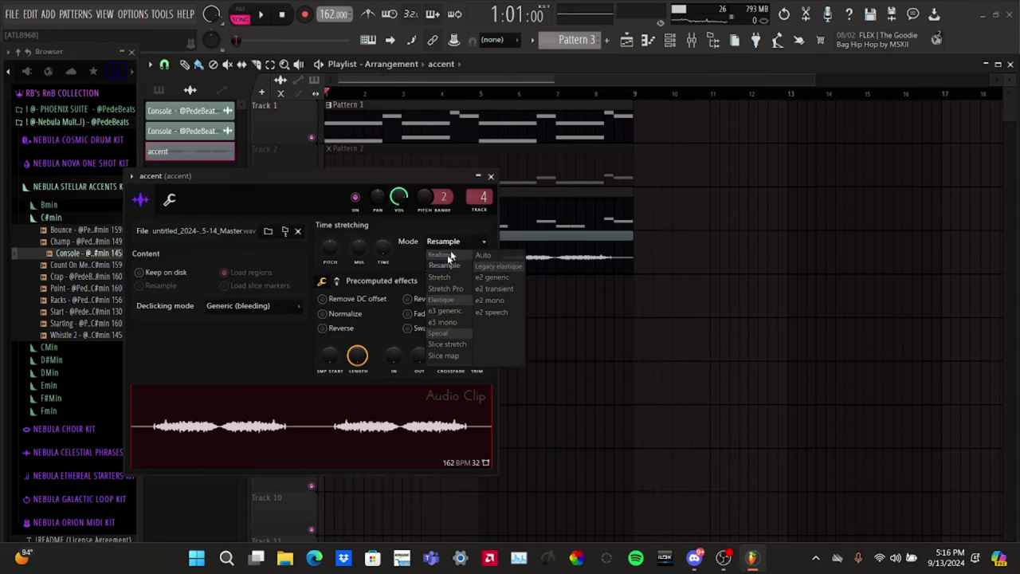
pyautogui.click(441, 278)
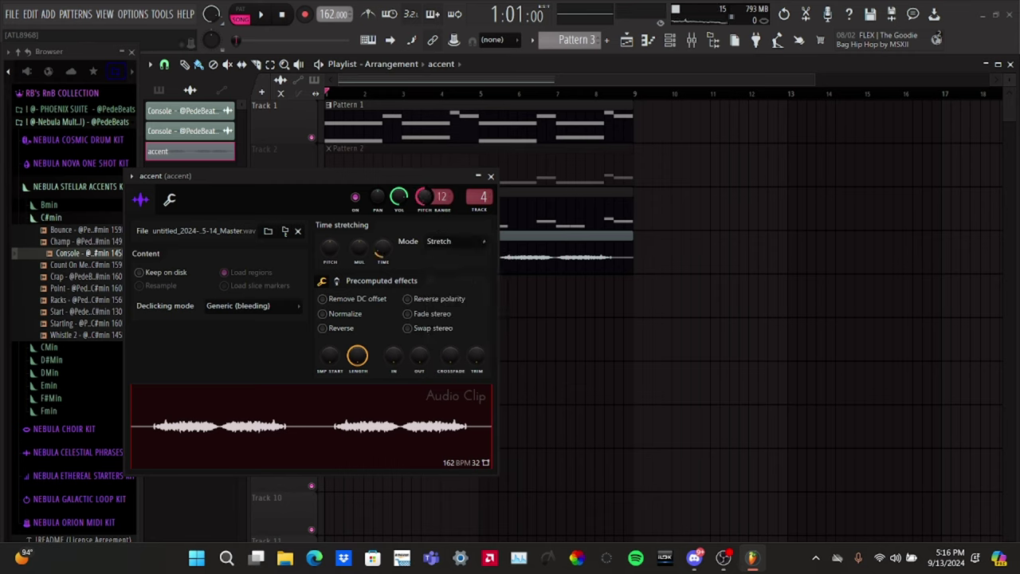
pyautogui.click(491, 176)
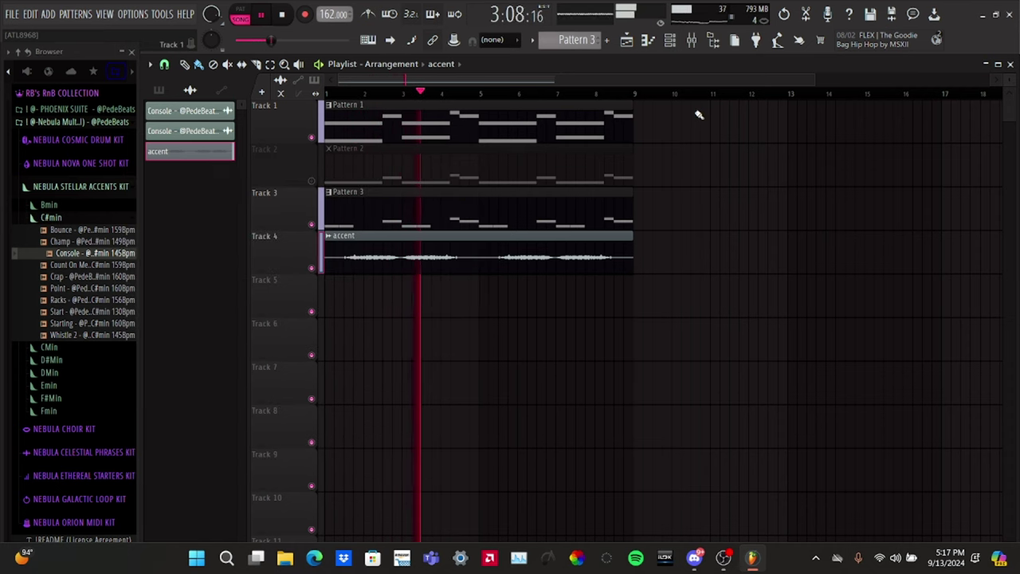
# Add Fruity Delay 3 to the accent track's third slot, set its delay model to Ping pong, and reduce the feedback level, cutoff and wet output.
pyautogui.click(669, 40)
pyautogui.click(669, 39)
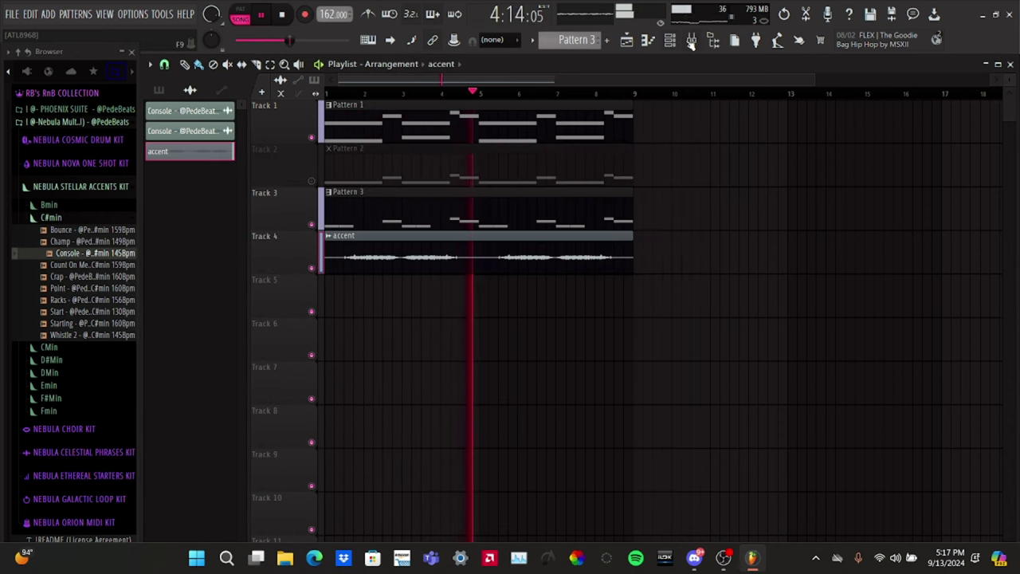
pyautogui.click(691, 40)
pyautogui.click(864, 253)
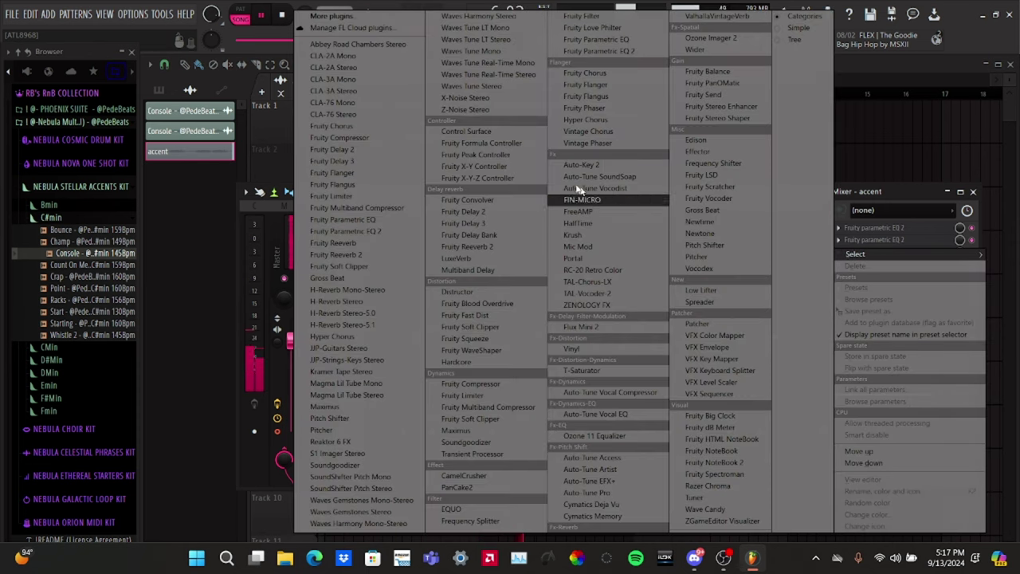
pyautogui.click(502, 220)
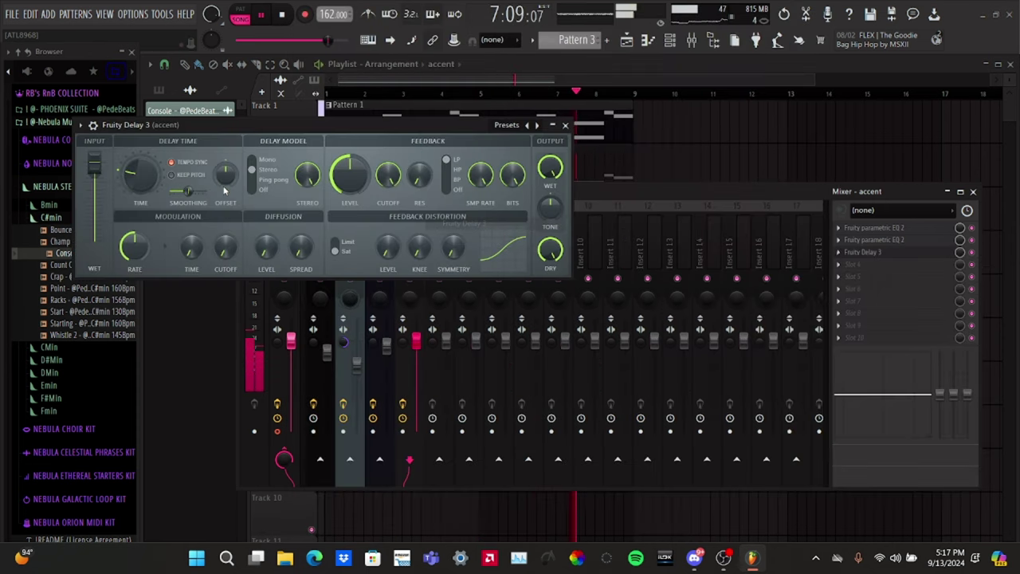
pyautogui.click(257, 183)
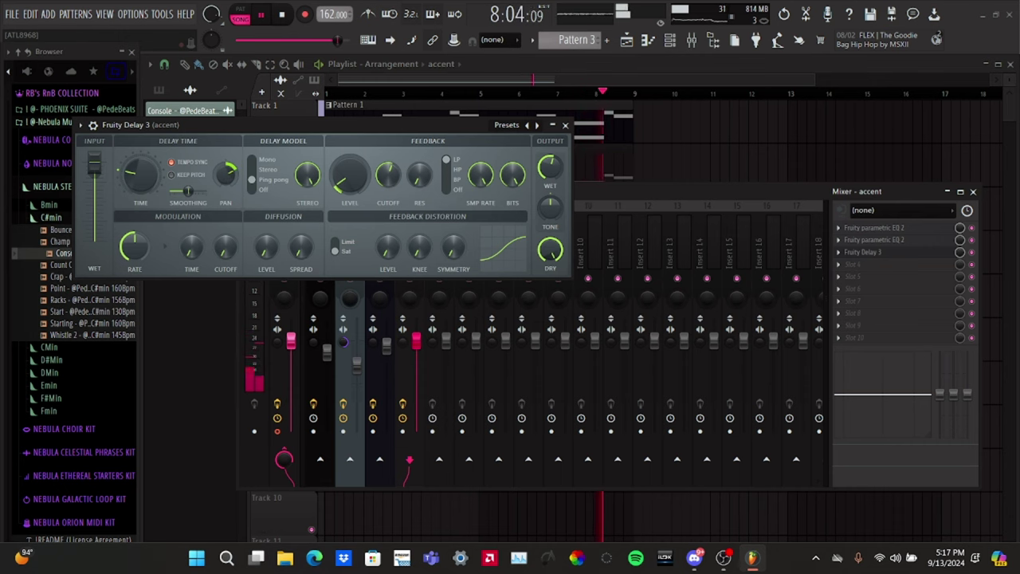
pyautogui.click(565, 125)
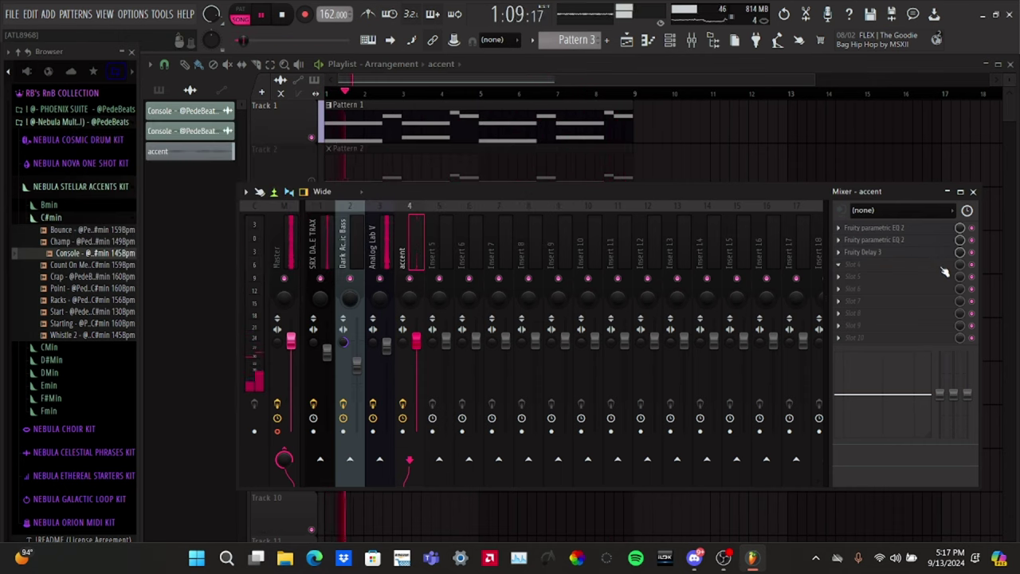
pyautogui.click(974, 191)
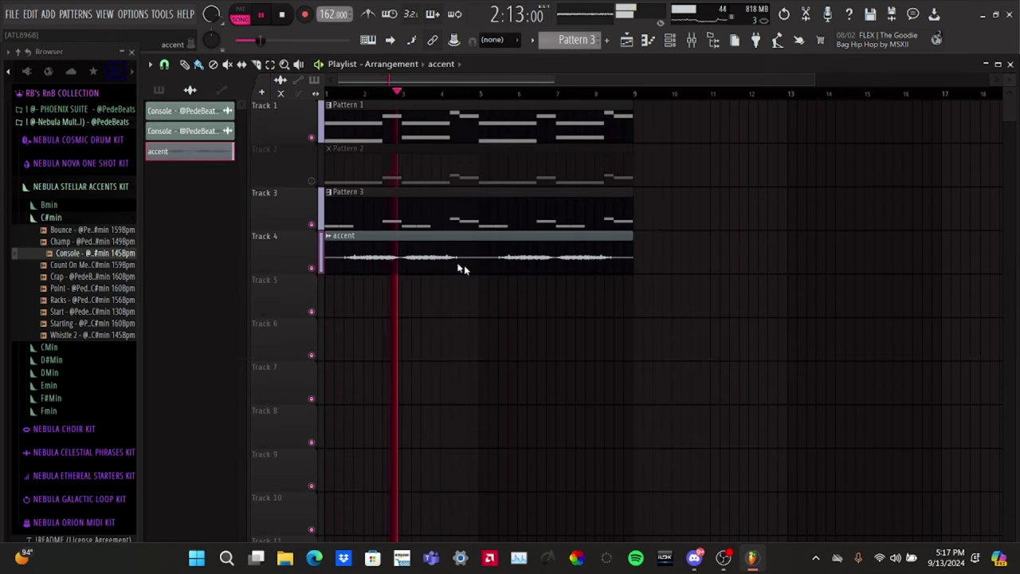
# Set the accent clip's time-stretching mode to Resample, reset its pitch, and adjust the pitch range.
pyautogui.doubleClick(457, 263)
pyautogui.click(439, 241)
pyautogui.click(443, 266)
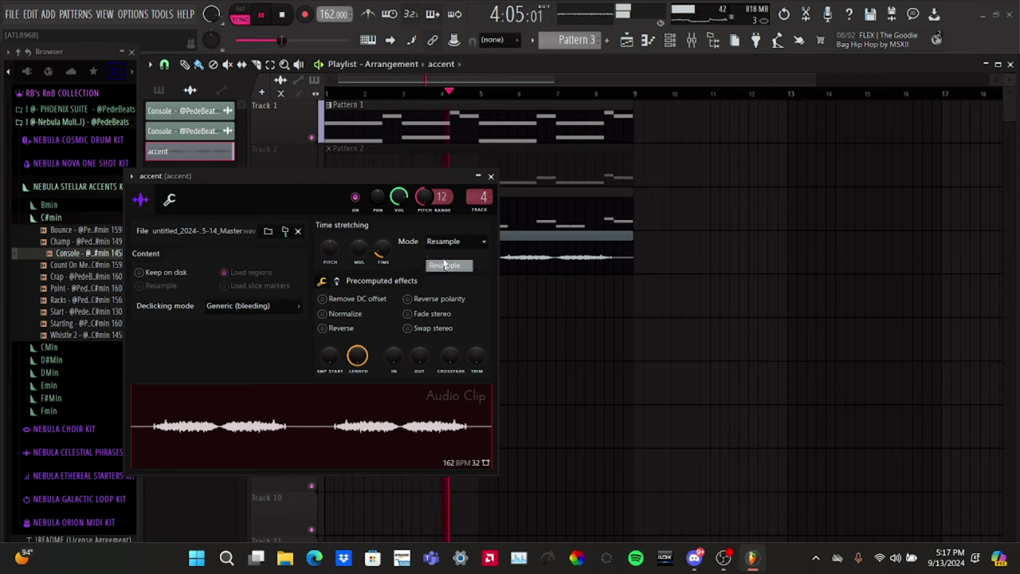
pyautogui.rightClick(424, 198)
pyautogui.click(440, 205)
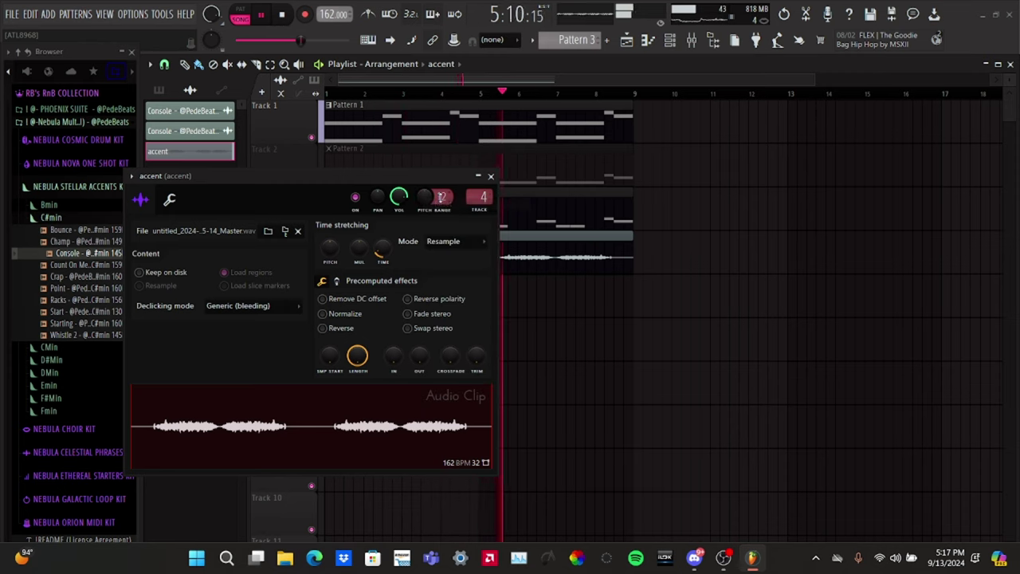
pyautogui.scroll(-5, 441, 197)
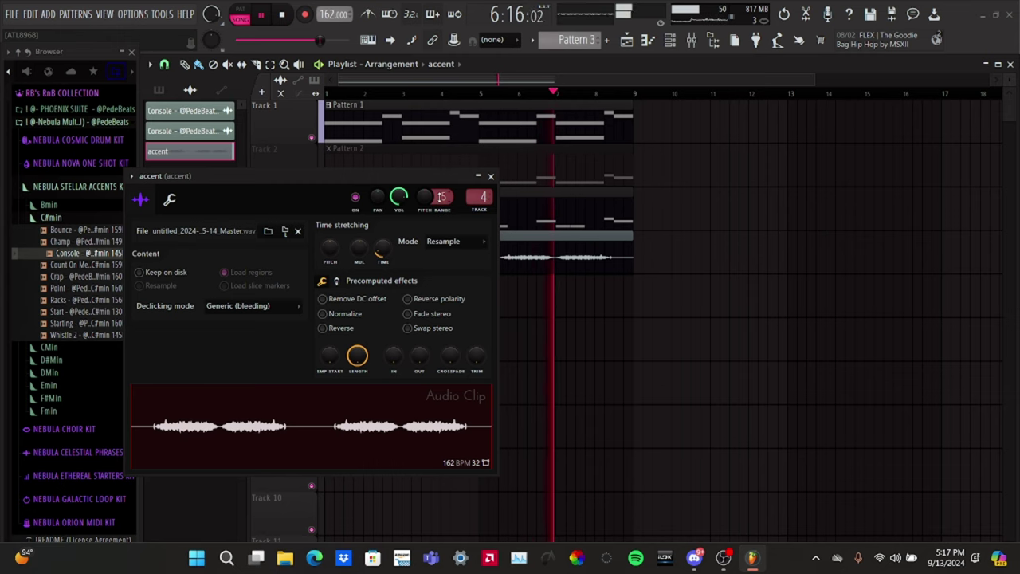
pyautogui.click(490, 176)
# Add ValhallaVintageVerb to the accent track's fourth effect slot and set its mix to 38.6%.
pyautogui.click(671, 40)
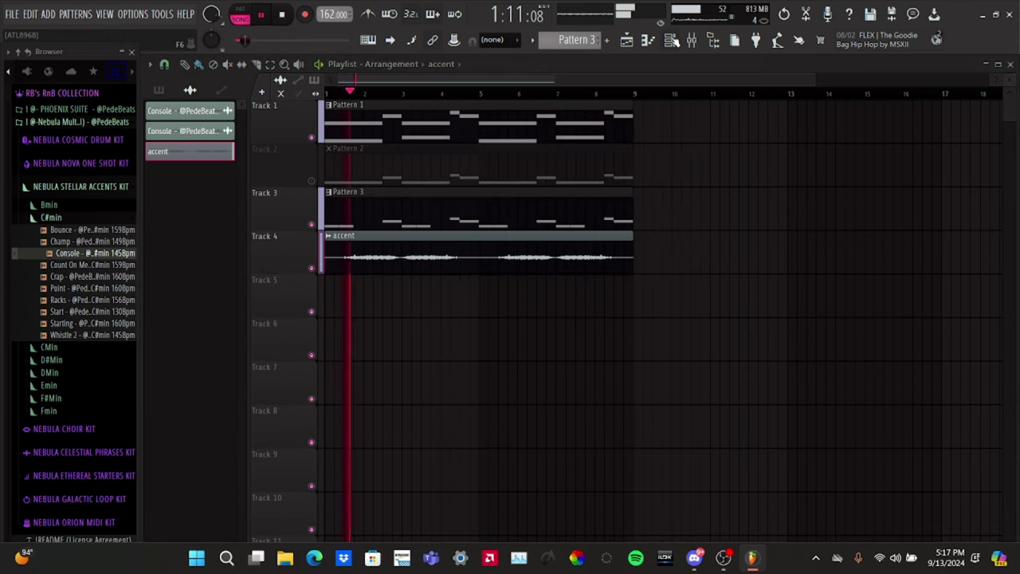
pyautogui.click(671, 40)
pyautogui.click(692, 40)
pyautogui.click(865, 262)
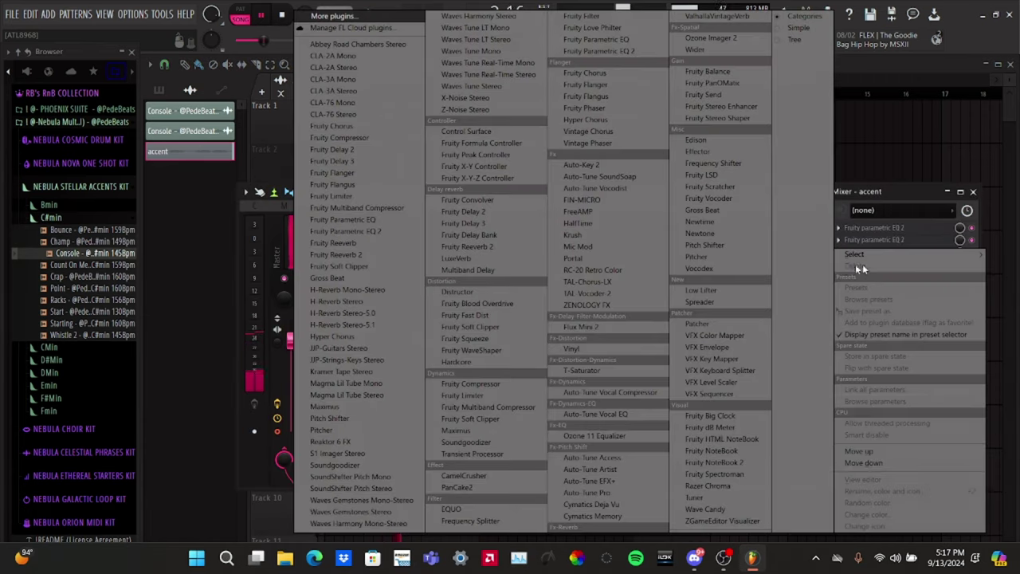
pyautogui.click(713, 19)
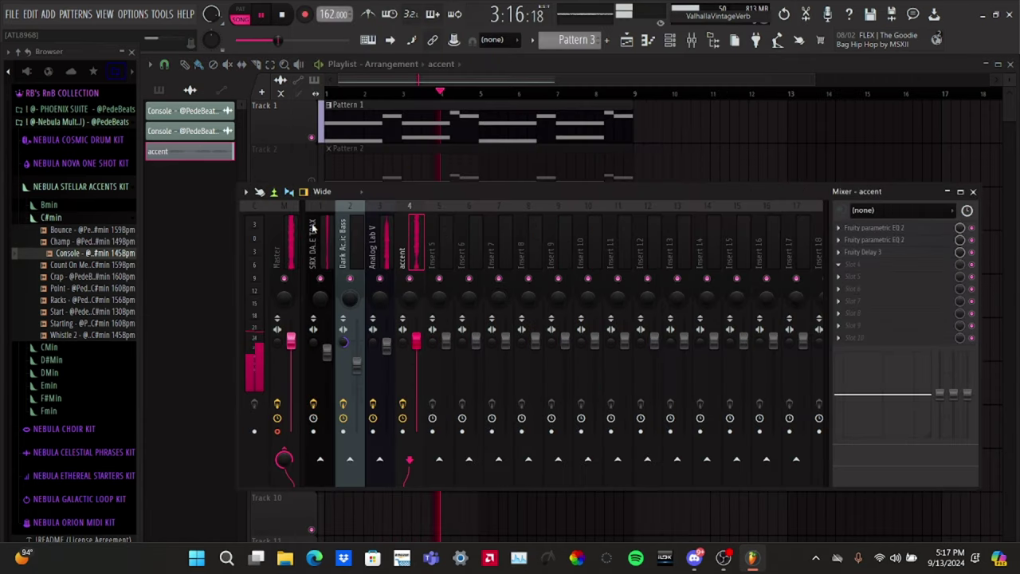
pyautogui.moveTo(134, 250); pyautogui.dragTo(150, 338)
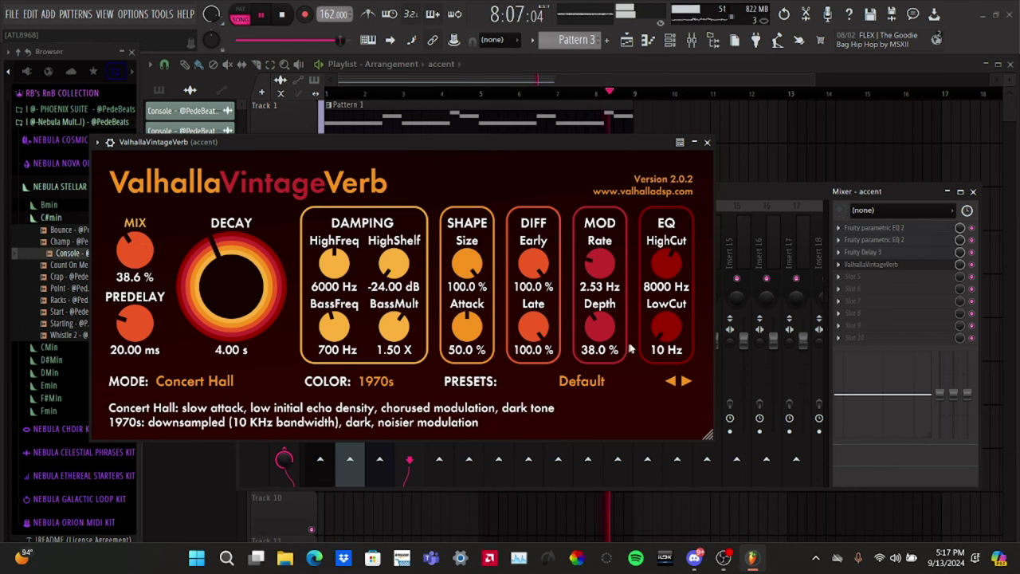
# Set the accent reverb's low cut to 450 Hz, decay to 2.65 s and predelay to 8.51 ms.
pyautogui.scroll(5, 667, 331)
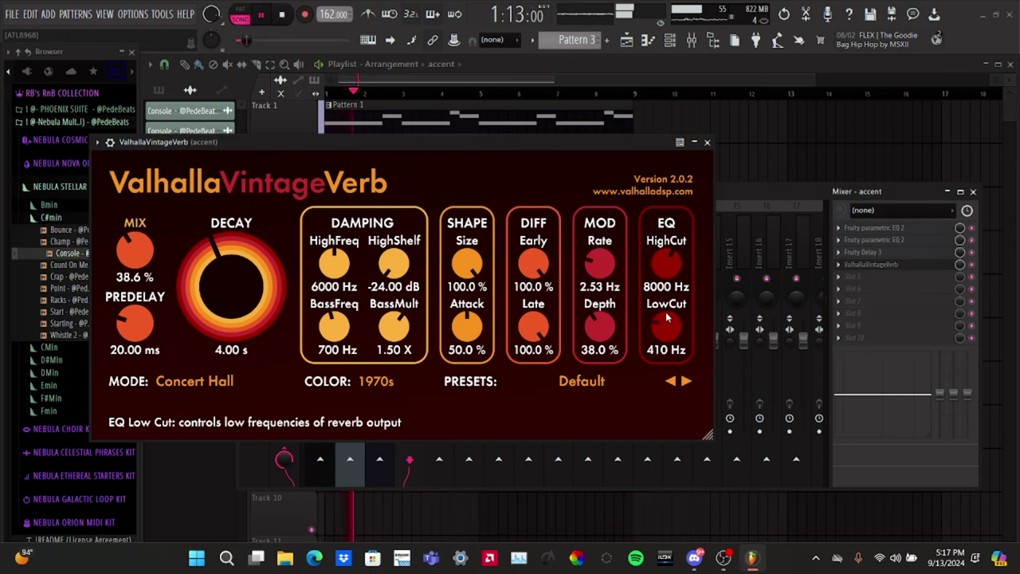
pyautogui.scroll(1, 668, 317)
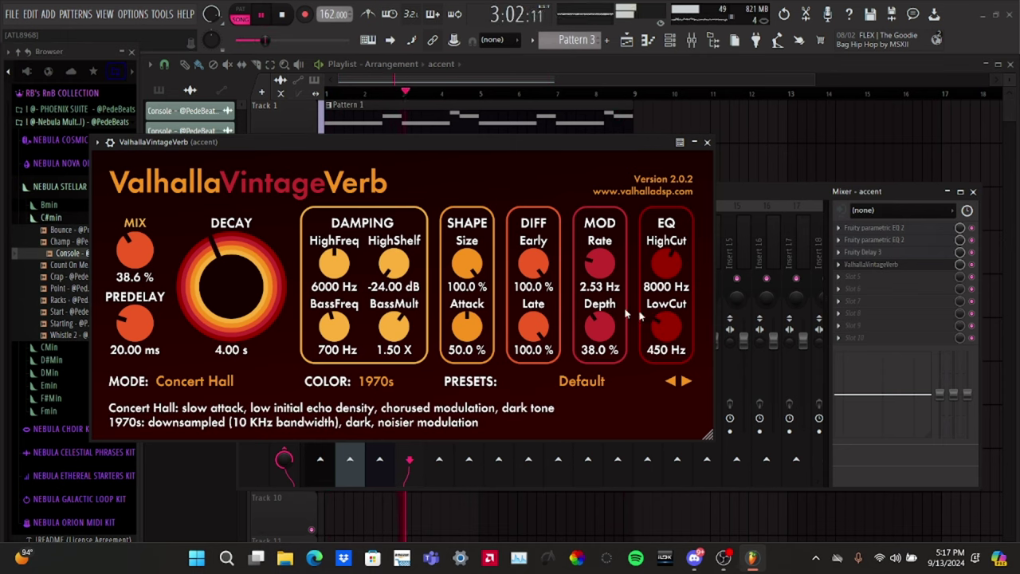
pyautogui.scroll(-3, 196, 279)
pyautogui.scroll(-3, 138, 335)
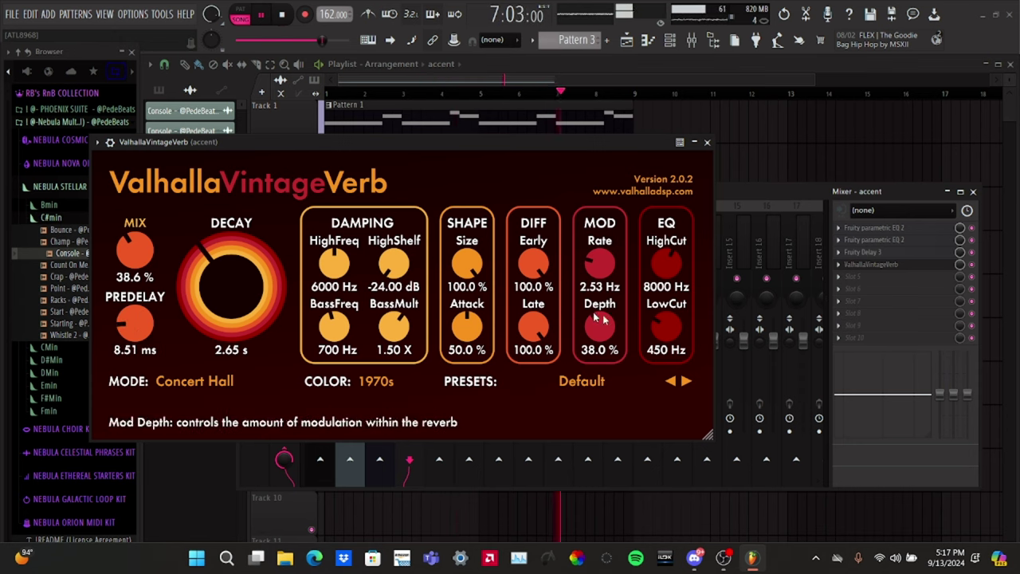
pyautogui.scroll(-2, 661, 323)
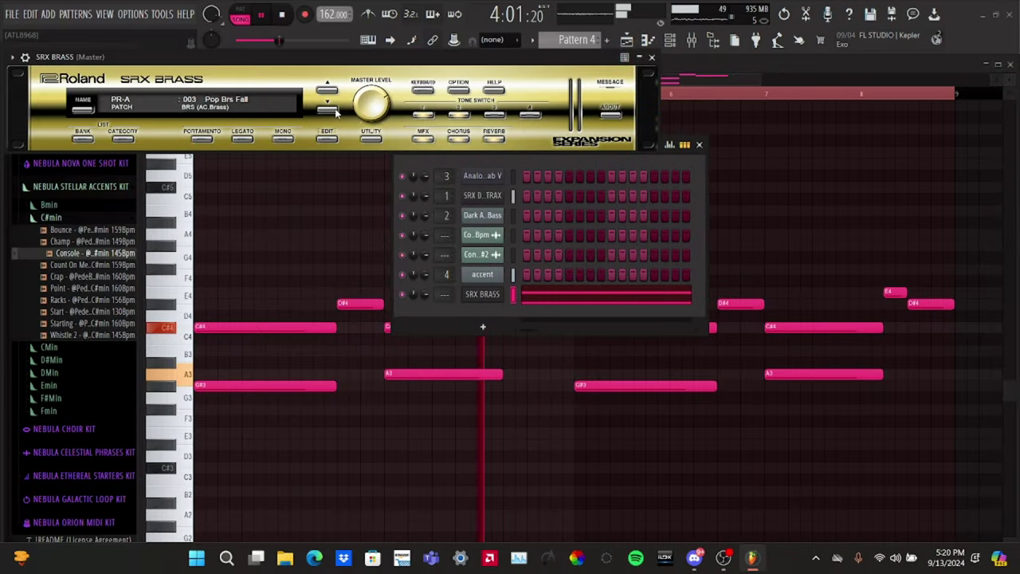
# Close the channel rack and SRX BRASS window, and chop the first C#4/G#3 chord into a shortened chord and two short stabs before D#4.
pyautogui.click(699, 144)
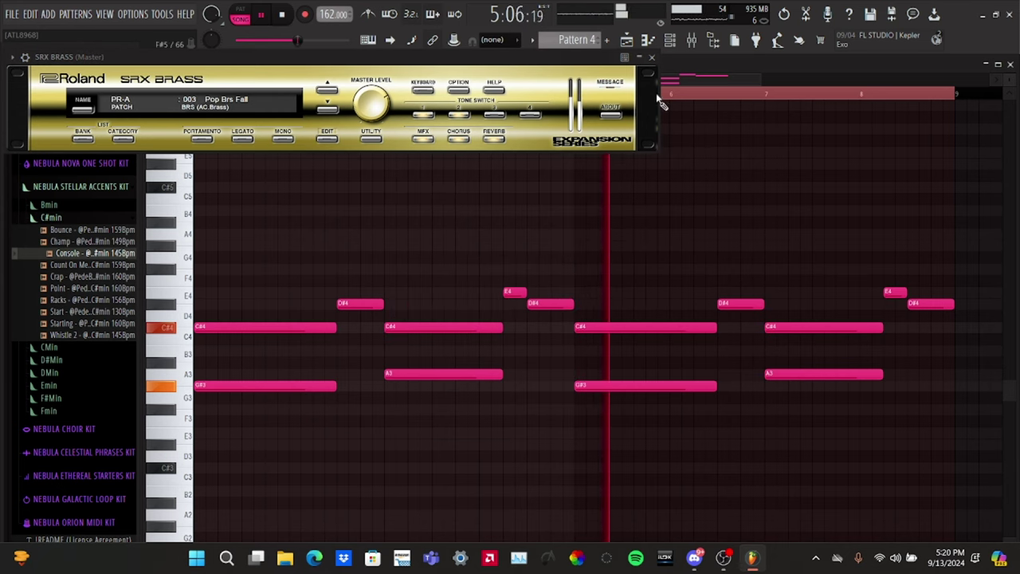
pyautogui.click(660, 102)
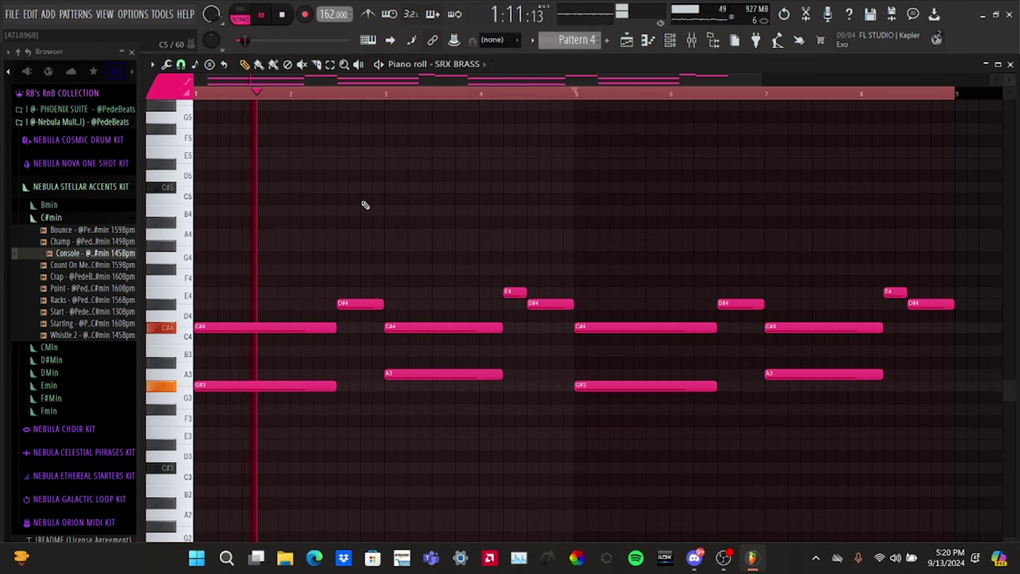
pyautogui.moveTo(290, 288); pyautogui.dragTo(318, 387)
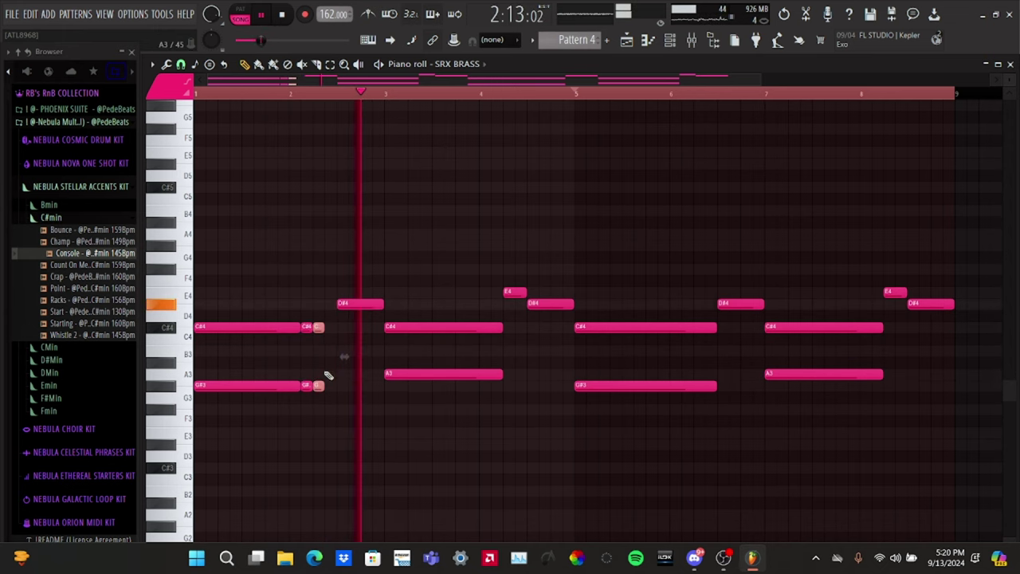
pyautogui.moveTo(336, 323); pyautogui.dragTo(318, 387)
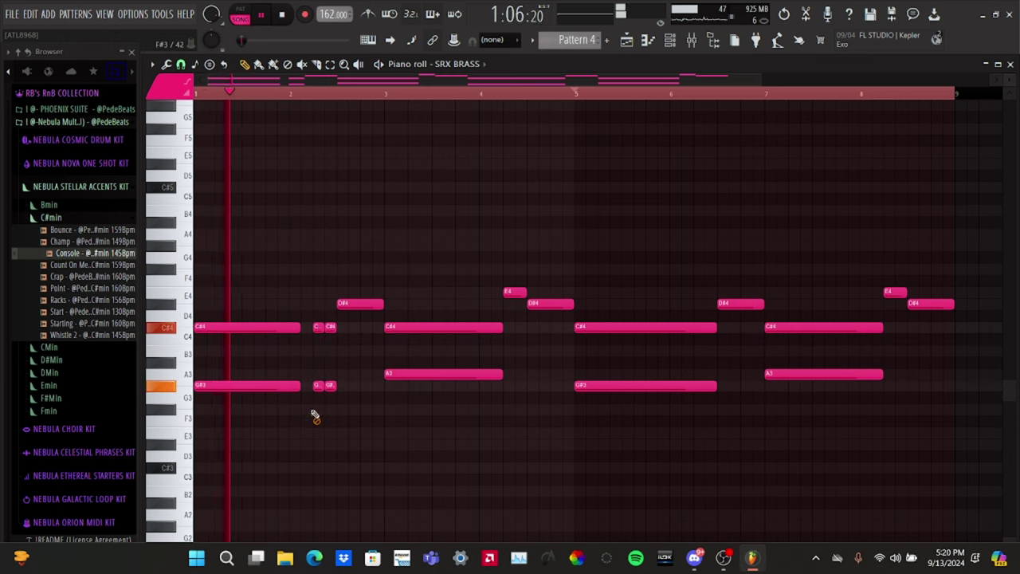
pyautogui.moveTo(273, 301); pyautogui.dragTo(279, 403)
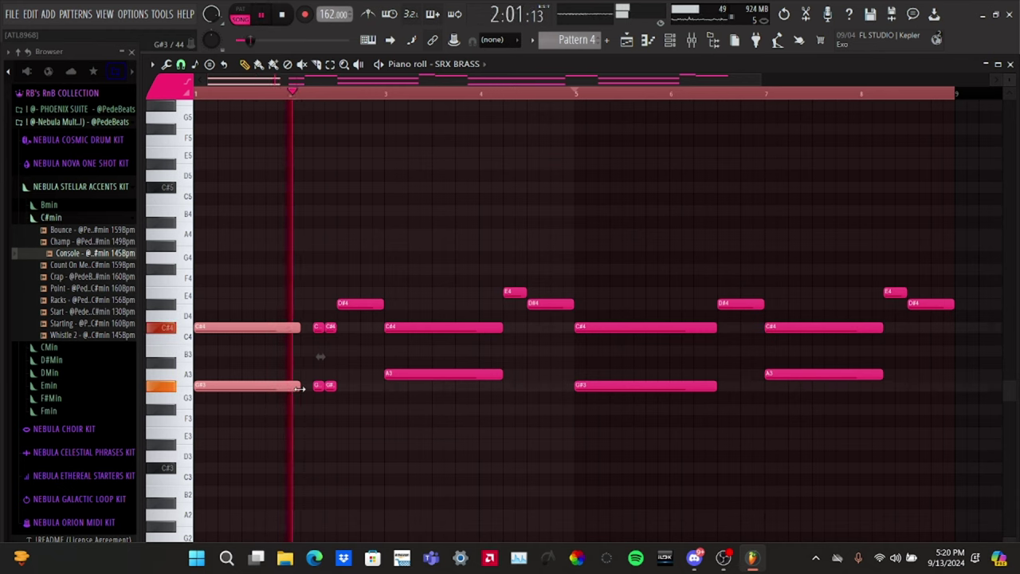
pyautogui.moveTo(300, 389); pyautogui.dragTo(252, 389)
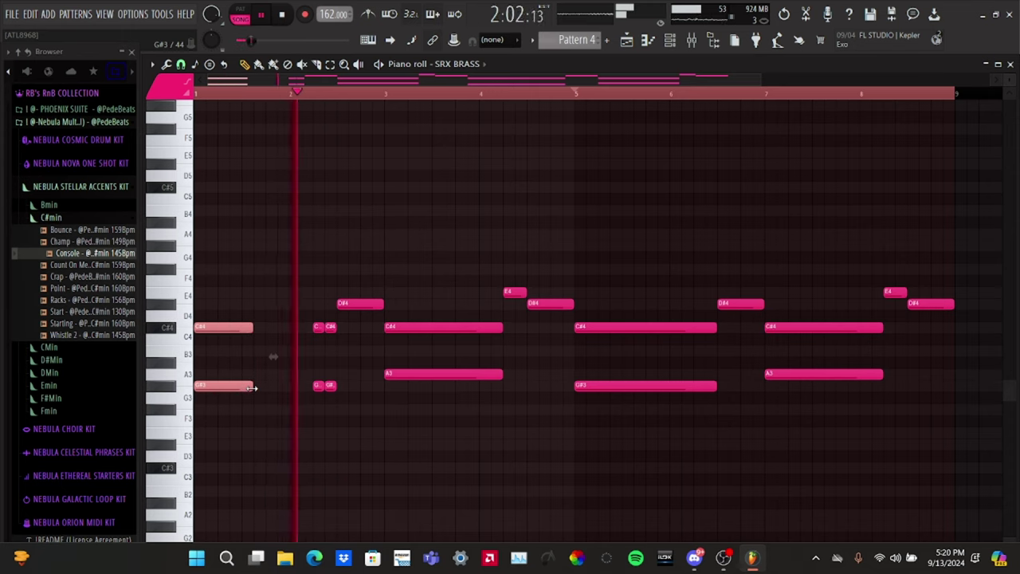
# Chop the C#4/A3 chord at bar 3 into a half-bar chord followed by two short, spaced stabs before the E4 note.
pyautogui.click(426, 419)
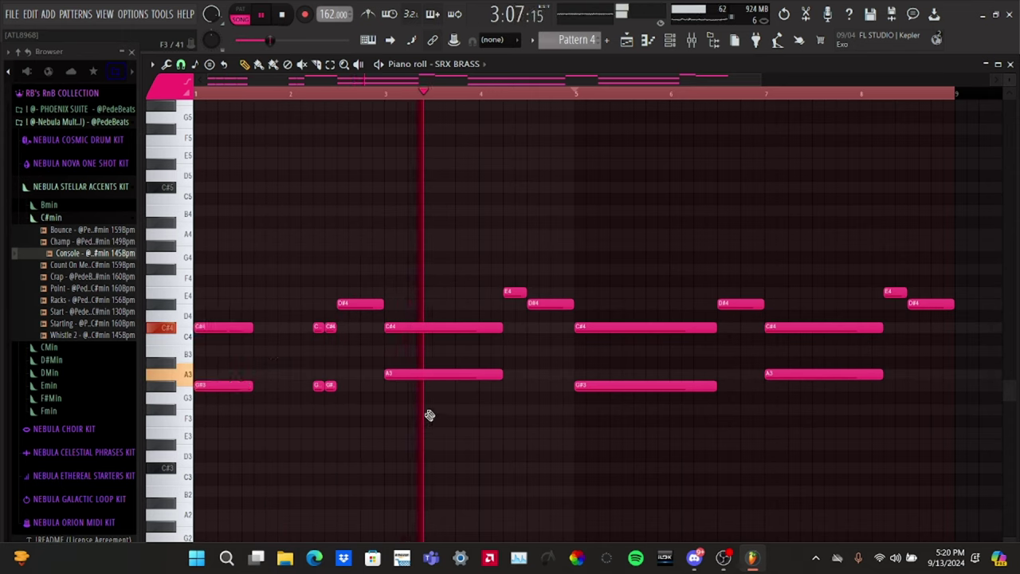
pyautogui.moveTo(489, 319); pyautogui.dragTo(452, 372)
pyautogui.press('space')
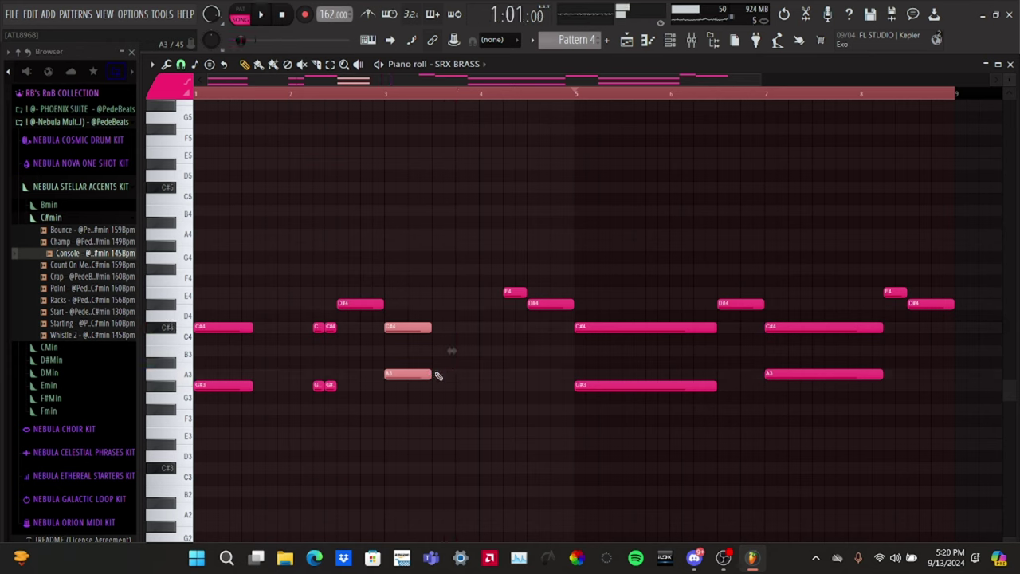
pyautogui.moveTo(420, 374); pyautogui.dragTo(495, 375)
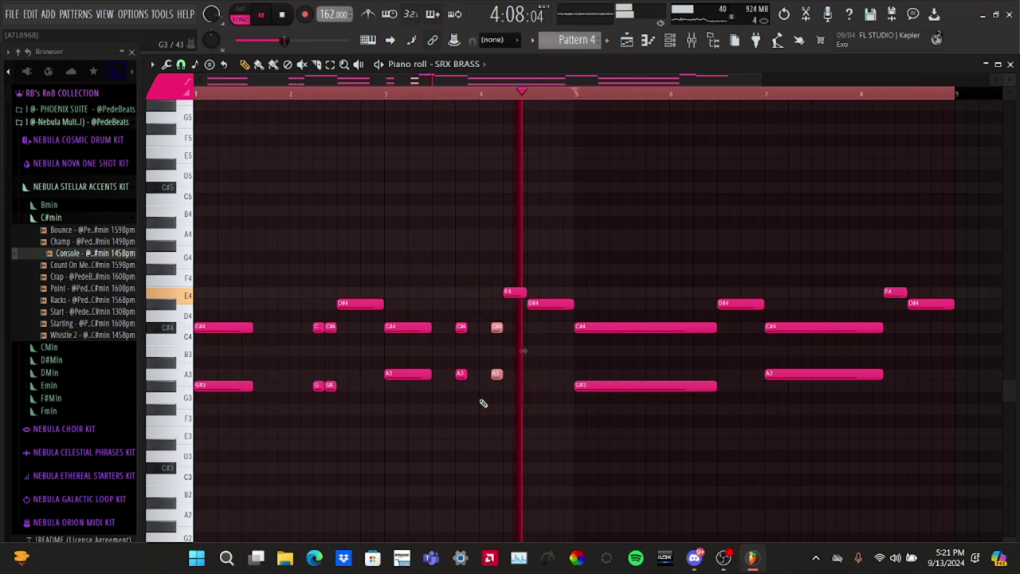
# Delete the brass notes from bar 5 onward and duplicate the edited first four bars in their place.
pyautogui.moveTo(962, 241); pyautogui.dragTo(643, 446)
pyautogui.press('Delete')
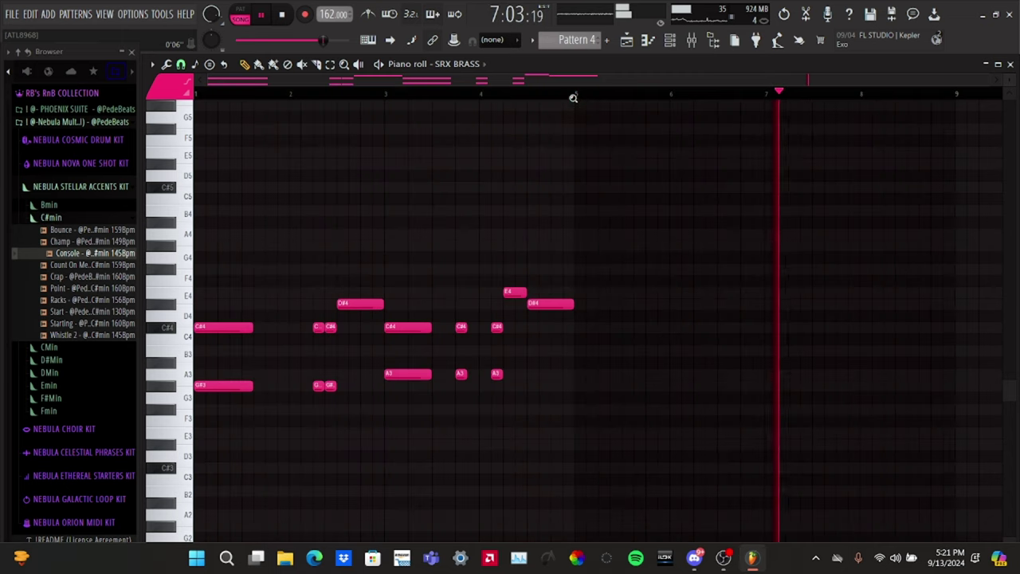
pyautogui.moveTo(576, 96); pyautogui.dragTo(2, 194)
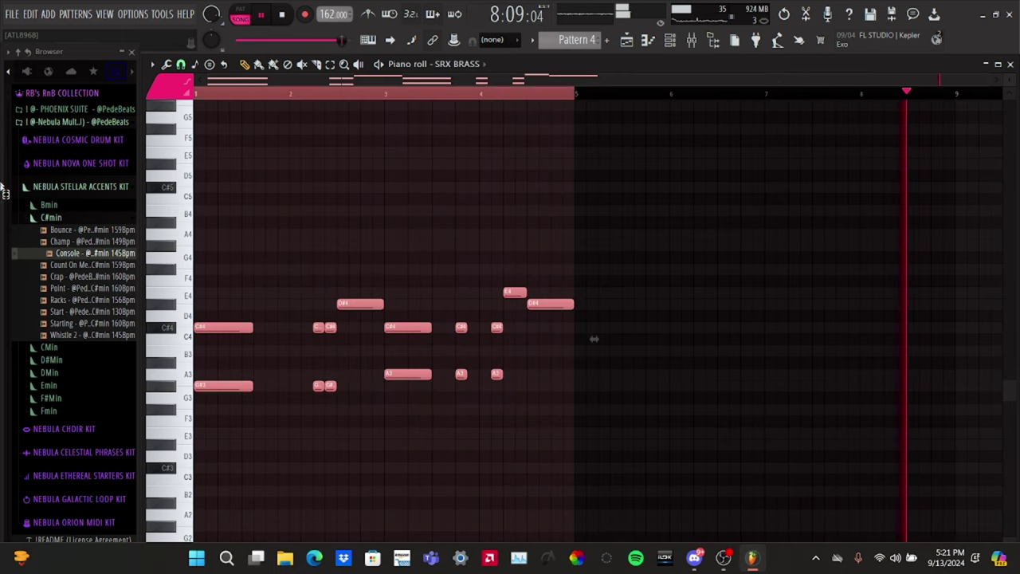
pyautogui.hotkey('ctrl', 'b')
pyautogui.hotkey('ctrl', 'd')
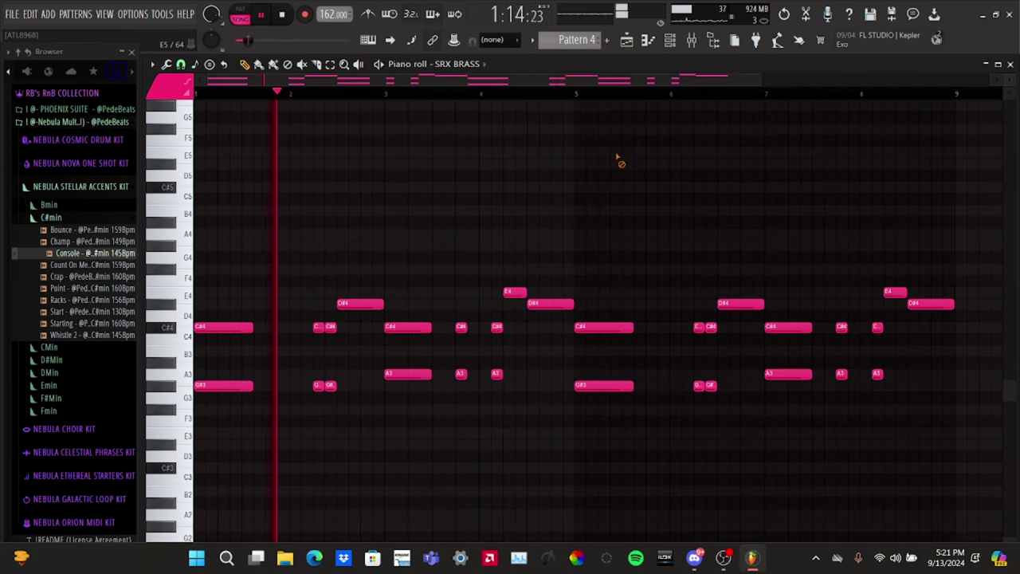
# Return to the playlist, check the SRX BRASS instrument from the channel rack, and close both windows.
pyautogui.click(627, 41)
pyautogui.press('F6')
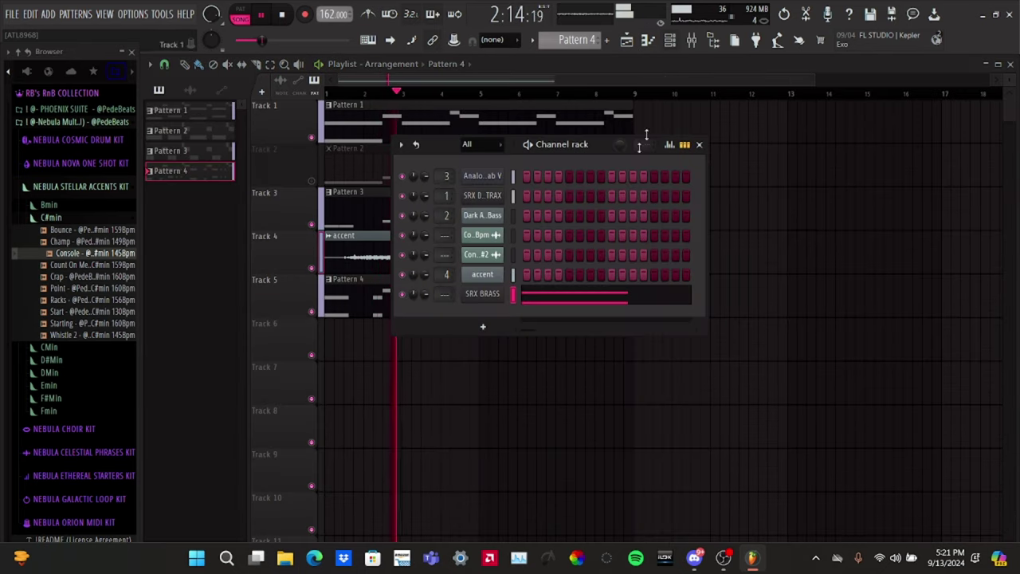
pyautogui.click(482, 294)
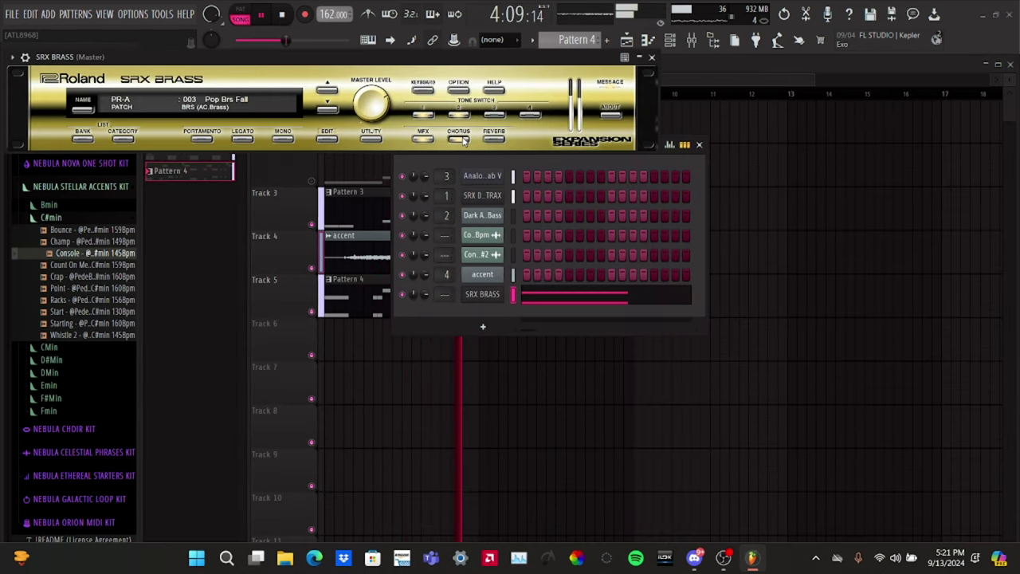
pyautogui.click(652, 59)
pyautogui.click(699, 144)
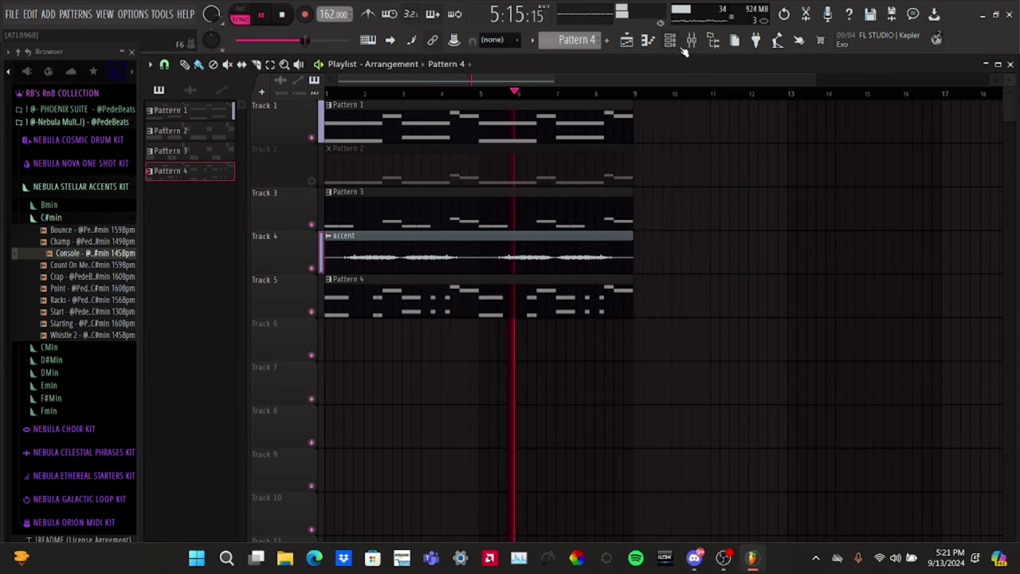
# Open the mixer and route the selected SRX BRASS channel to mixer track 5.
pyautogui.click(692, 39)
pyautogui.rightClick(450, 239)
pyautogui.moveTo(519, 313)
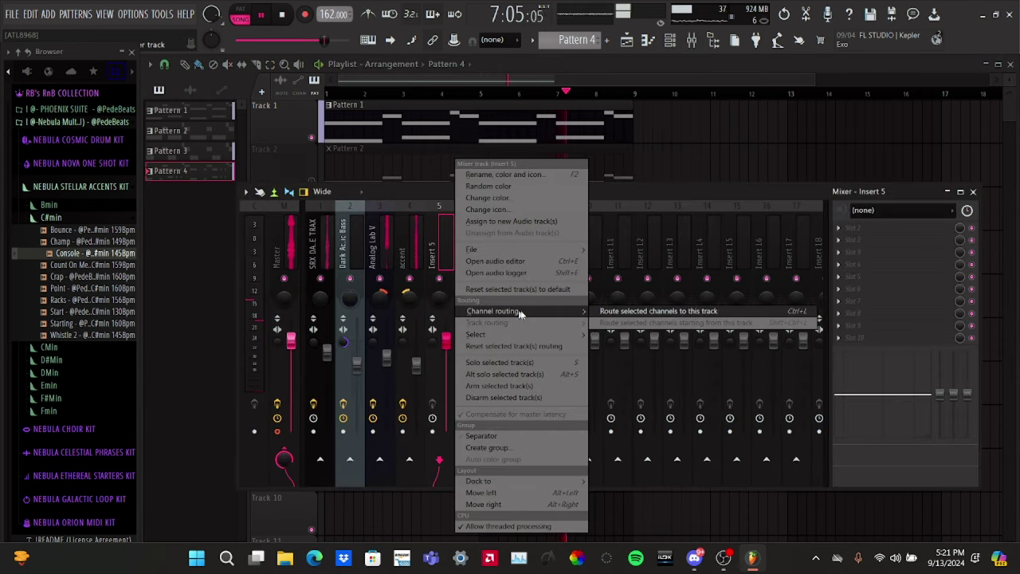
pyautogui.click(619, 312)
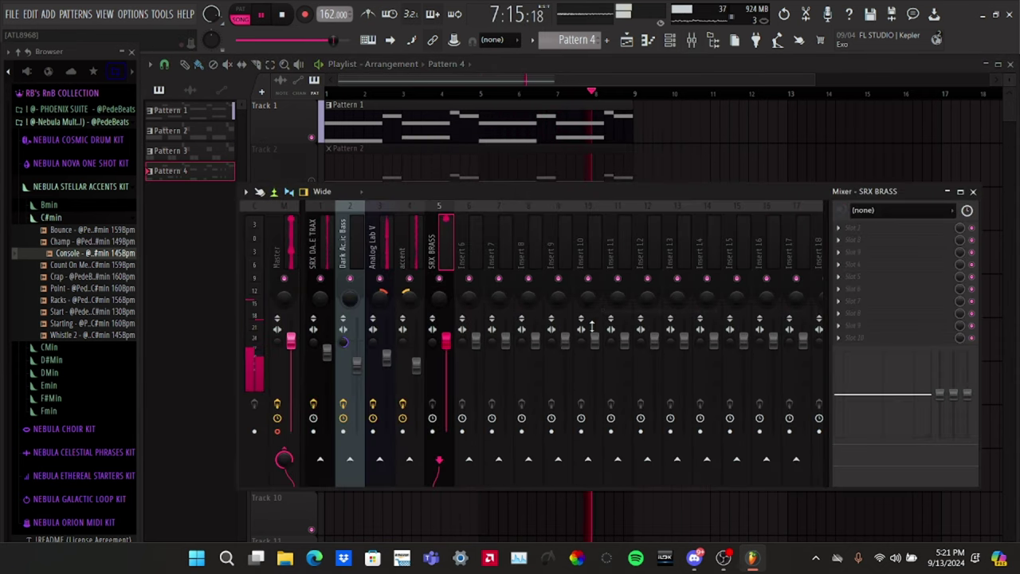
# Add Fruity Parametric EQ 2 to the SRX BRASS track's first slot and load its 20Hz + 18kHz cut preset.
pyautogui.click(880, 228)
pyautogui.moveTo(883, 239)
pyautogui.click(614, 51)
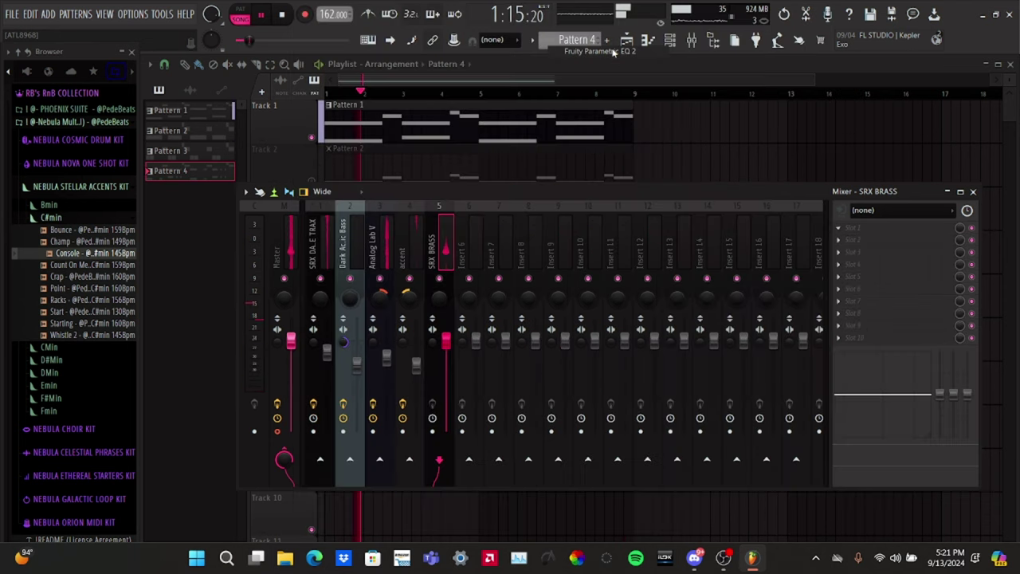
pyautogui.moveTo(395, 131); pyautogui.dragTo(615, 132)
pyautogui.press('space')
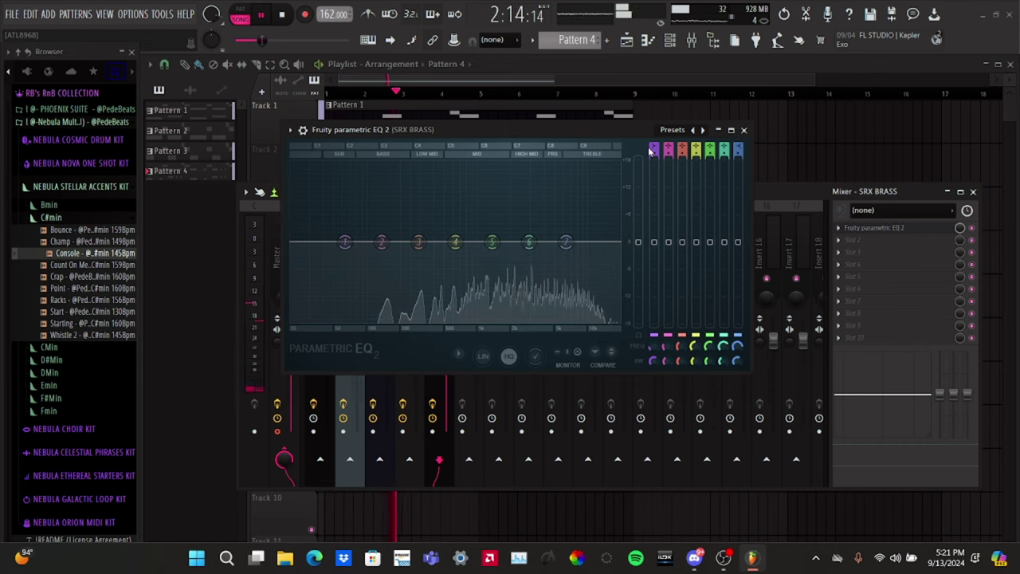
pyautogui.click(668, 132)
pyautogui.click(694, 153)
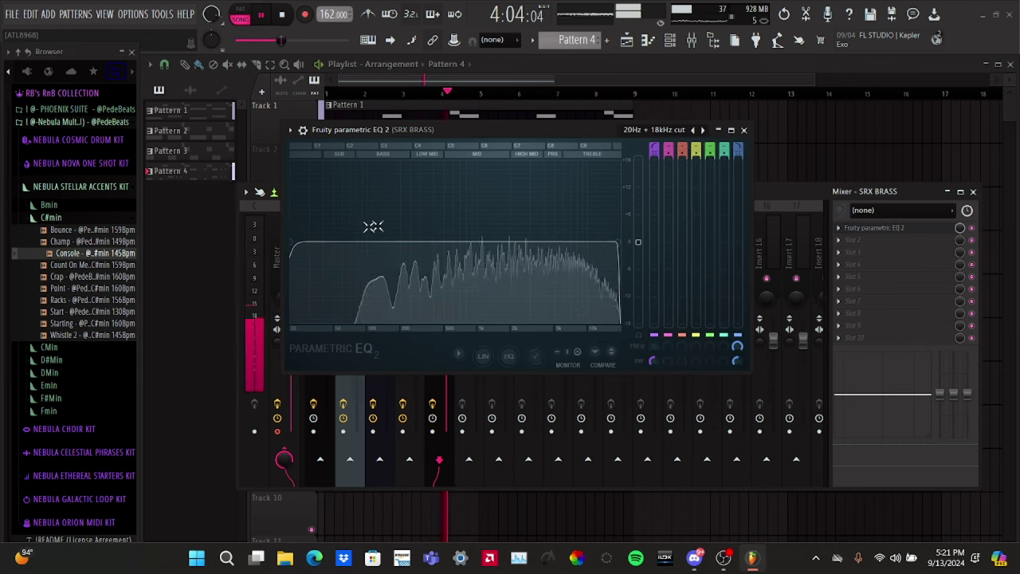
# Raise the brass equalizer's high-pass cutoff, lower its low-pass cutoff, fine-tune both bands, and close the equalizer.
pyautogui.moveTo(296, 242); pyautogui.dragTo(364, 242)
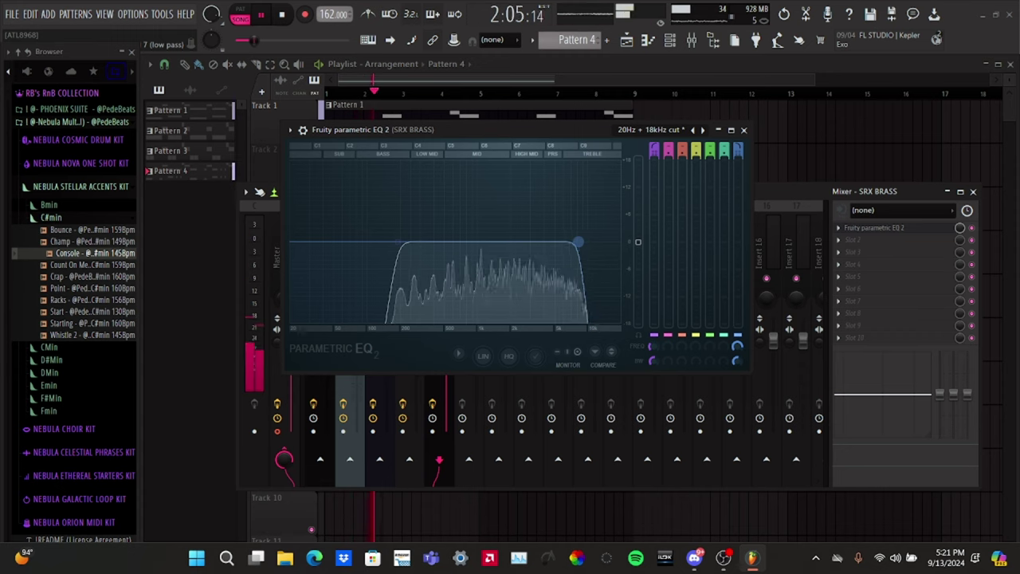
pyautogui.moveTo(573, 242); pyautogui.dragTo(585, 242)
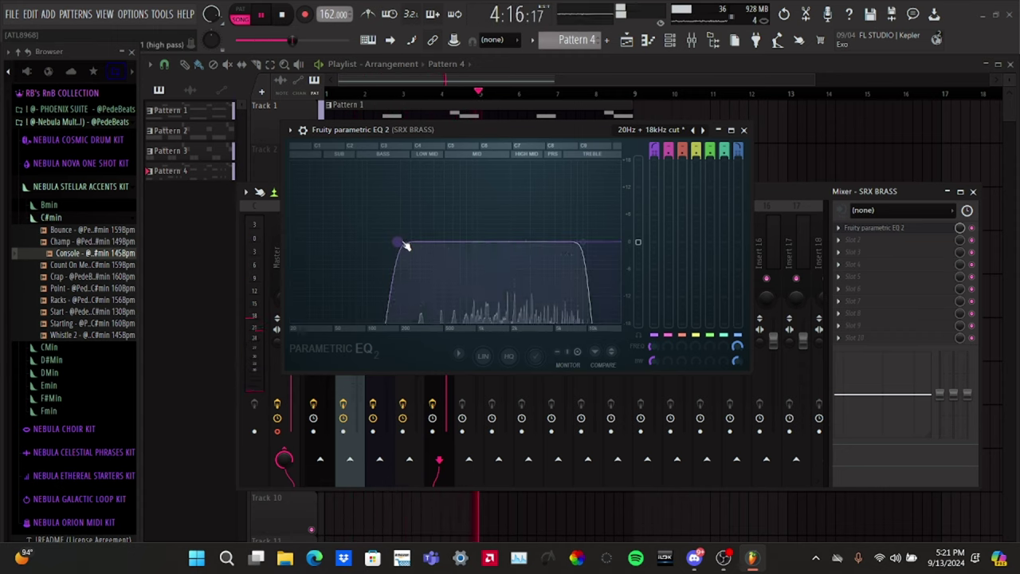
pyautogui.moveTo(405, 242); pyautogui.dragTo(384, 241)
pyautogui.moveTo(580, 241); pyautogui.dragTo(605, 247)
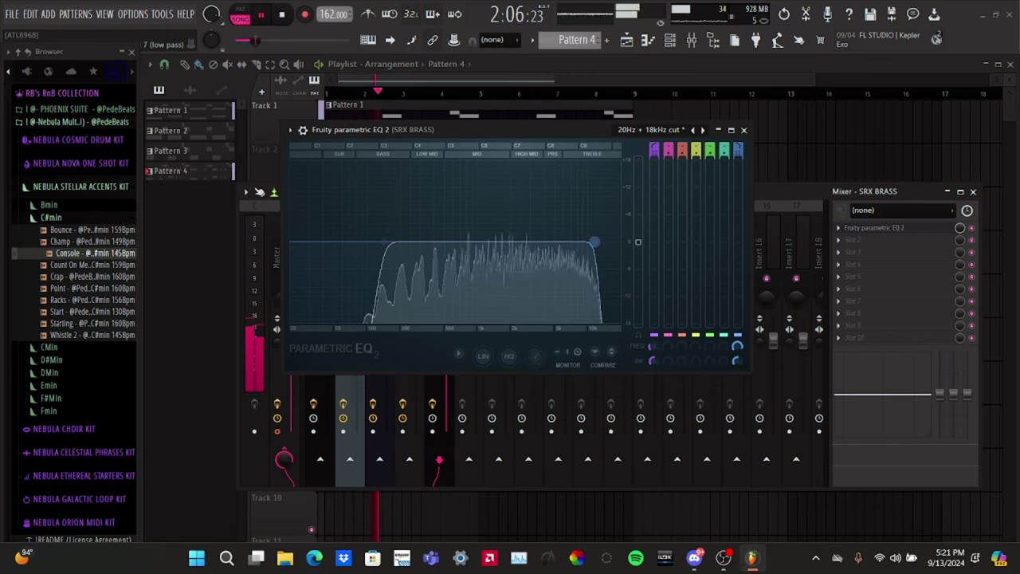
pyautogui.click(835, 201)
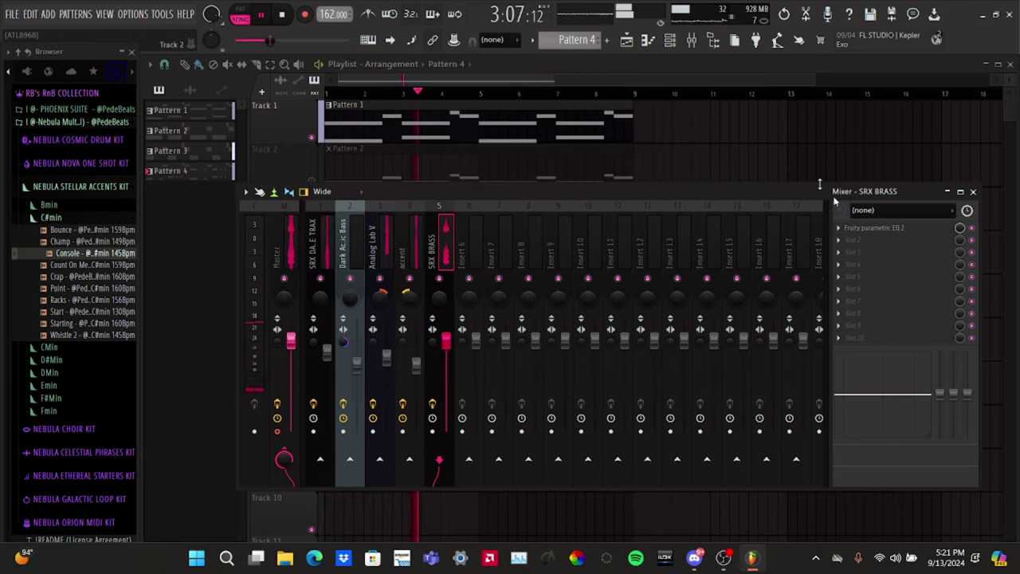
# Add Fruity Delay 3 to the SRX BRASS track's second slot, use the Ping pong delay model, and close the plugin.
pyautogui.click(871, 239)
pyautogui.click(508, 220)
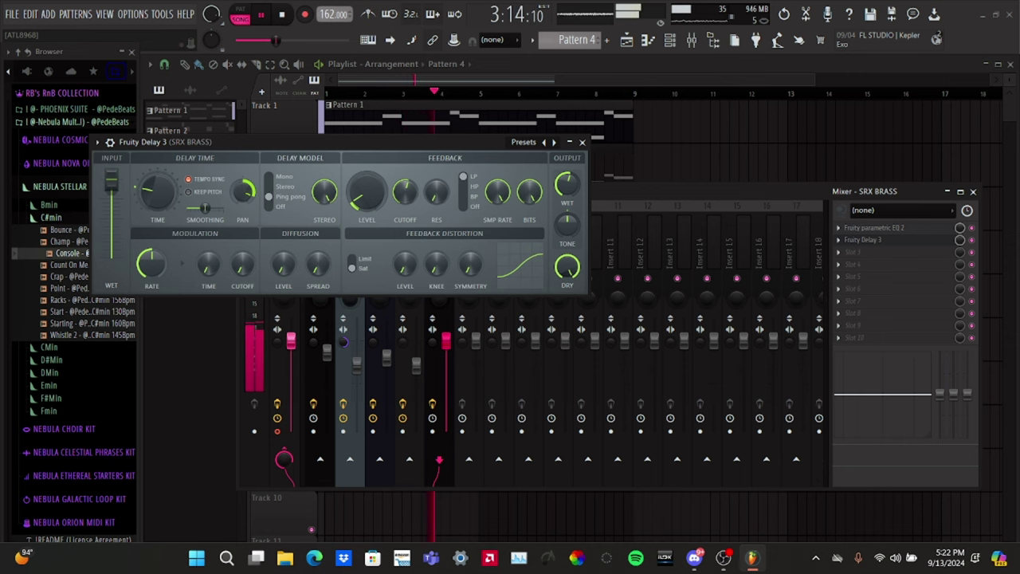
pyautogui.click(581, 141)
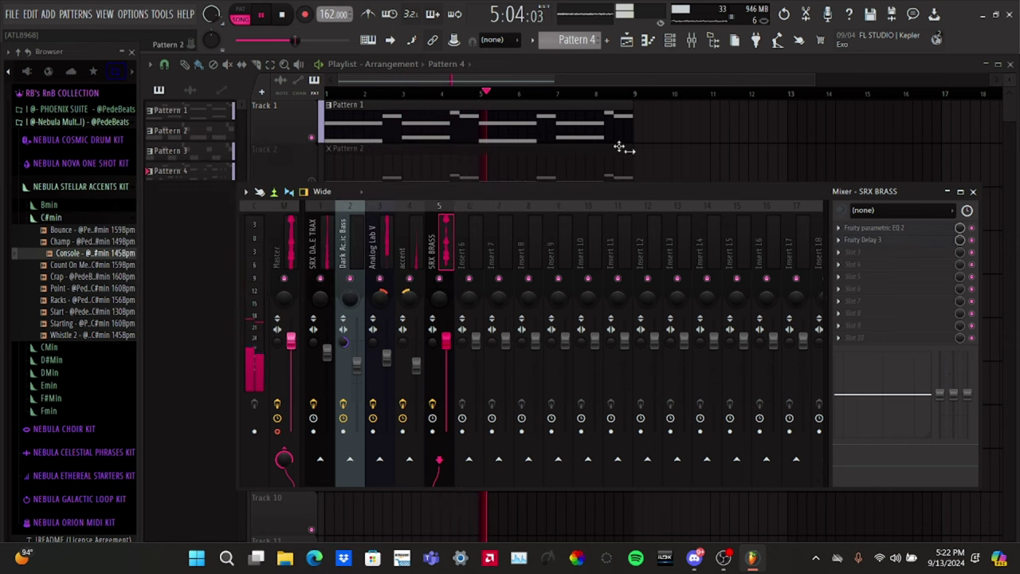
# Add Fruity Chorus to the SRX BRASS track's third effect slot and close its window.
pyautogui.click(868, 258)
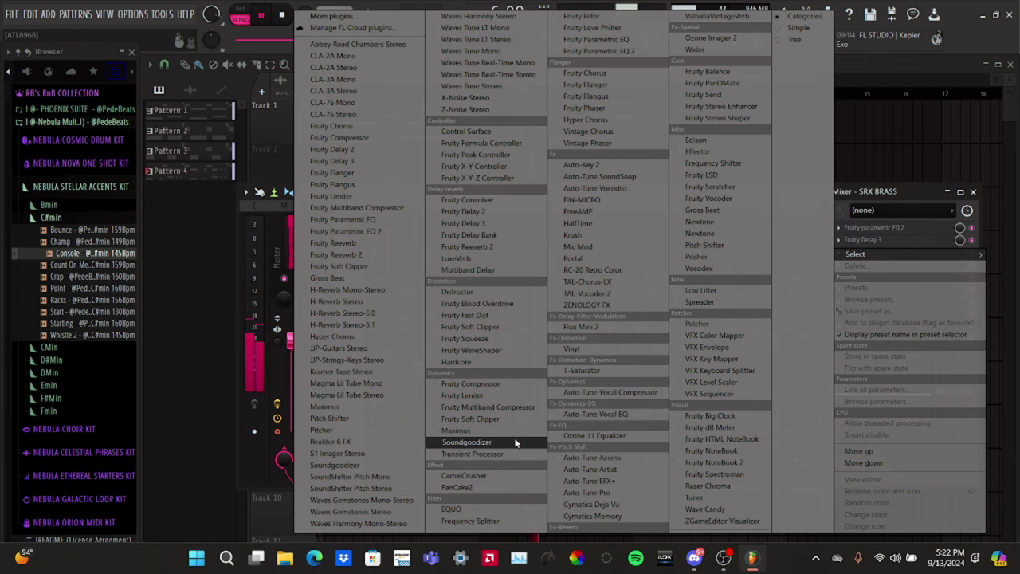
pyautogui.click(620, 72)
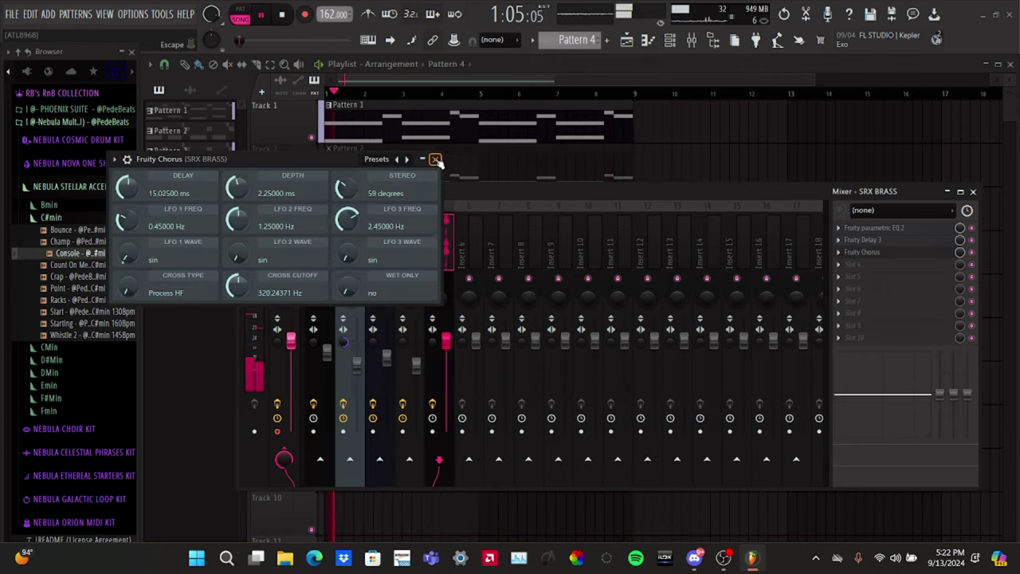
pyautogui.click(435, 159)
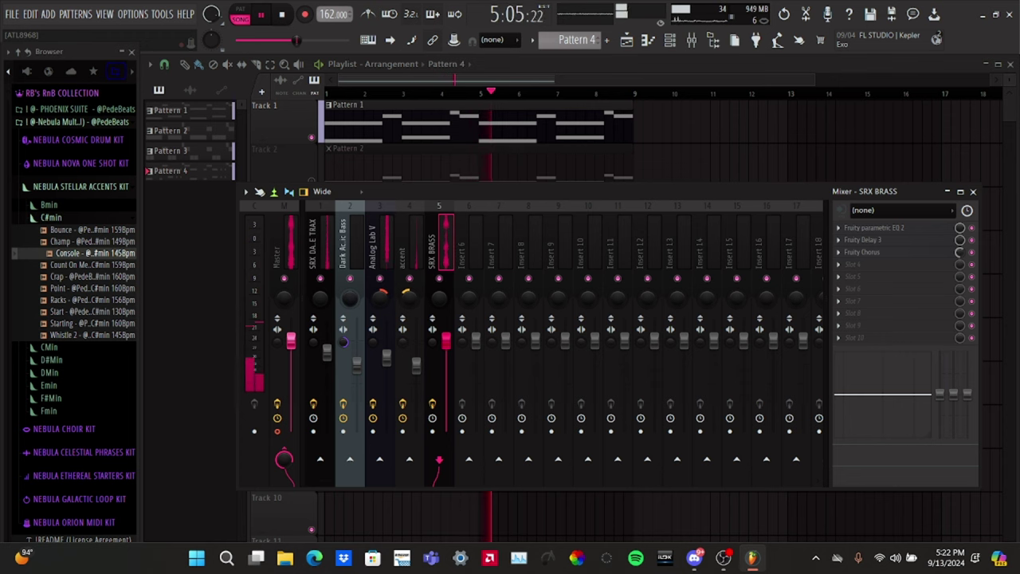
# Add ValhallaVintageVerb to the SRX BRASS track's fourth slot and lower its mix to about 23%.
pyautogui.click(891, 264)
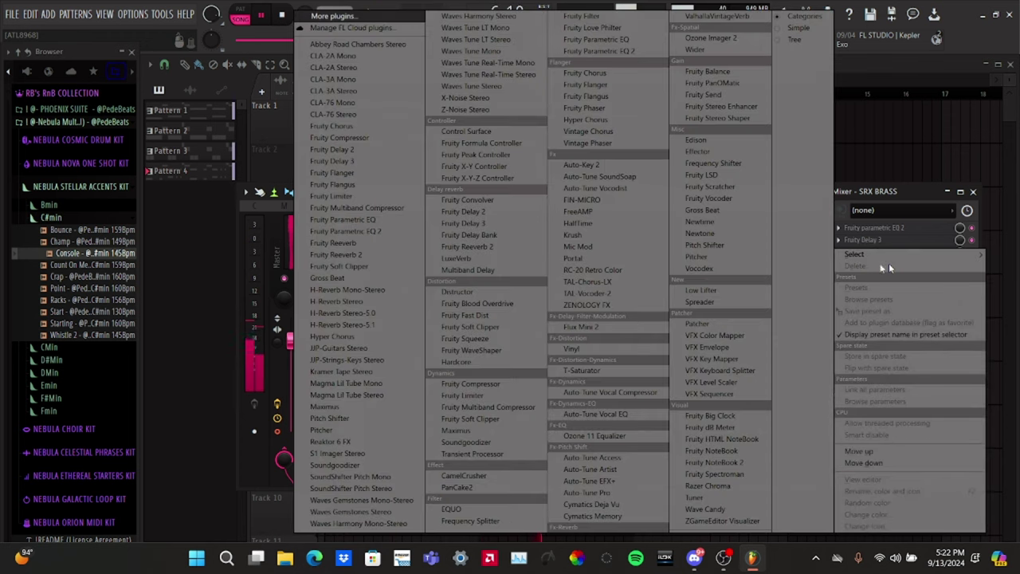
pyautogui.click(721, 16)
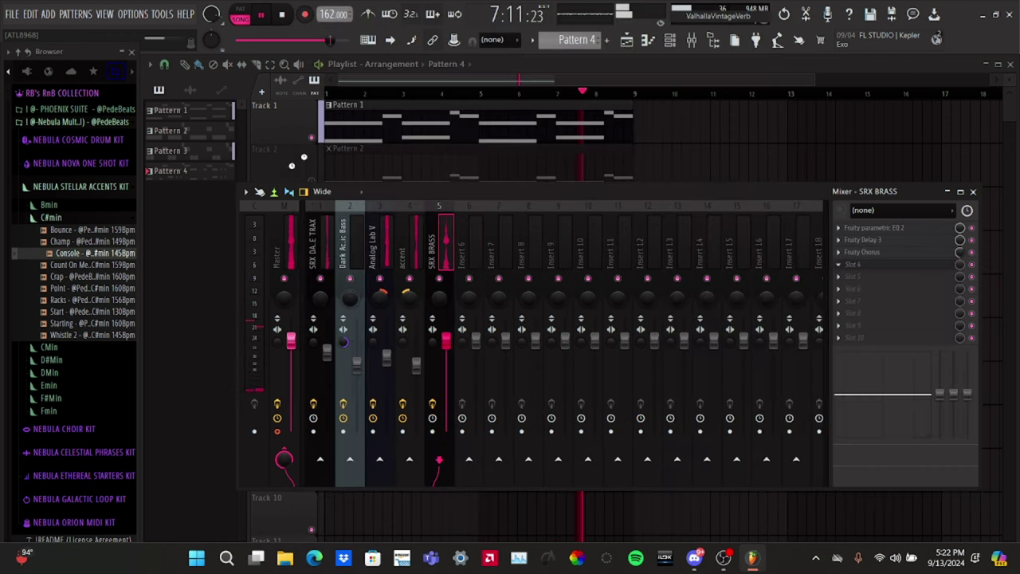
pyautogui.scroll(-3, 166, 293)
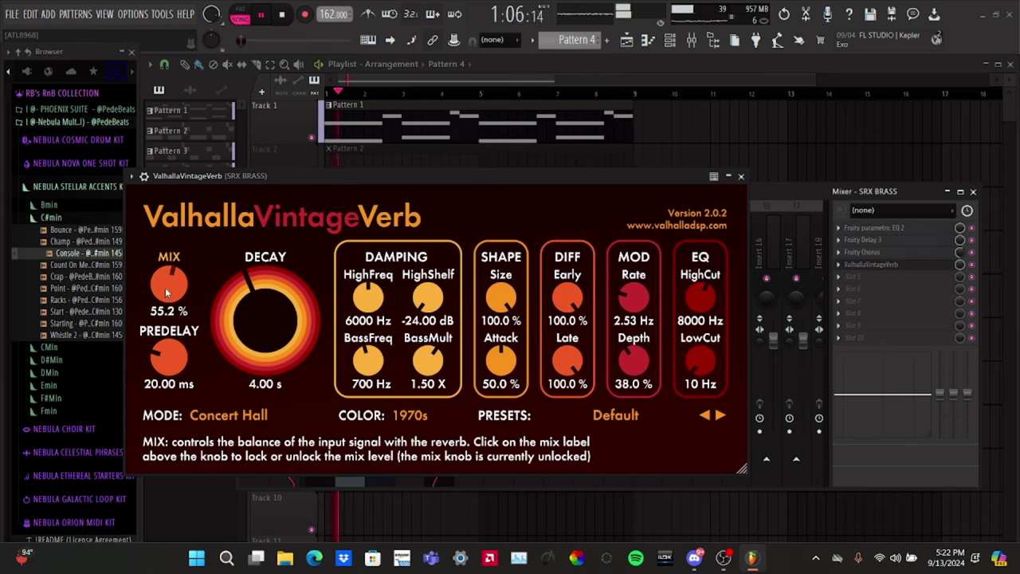
pyautogui.moveTo(168, 310); pyautogui.dragTo(167, 319)
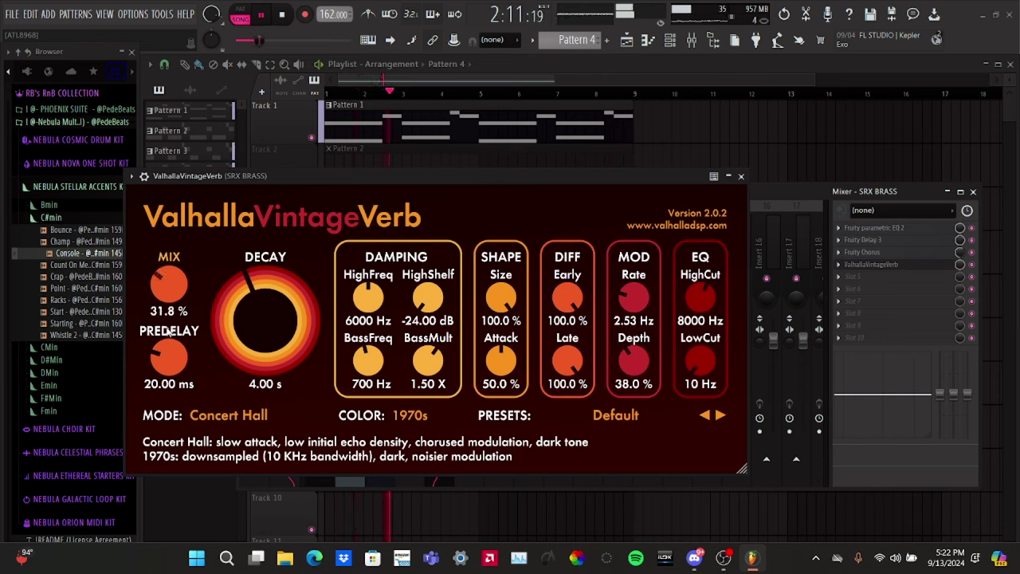
pyautogui.scroll(-1, 169, 309)
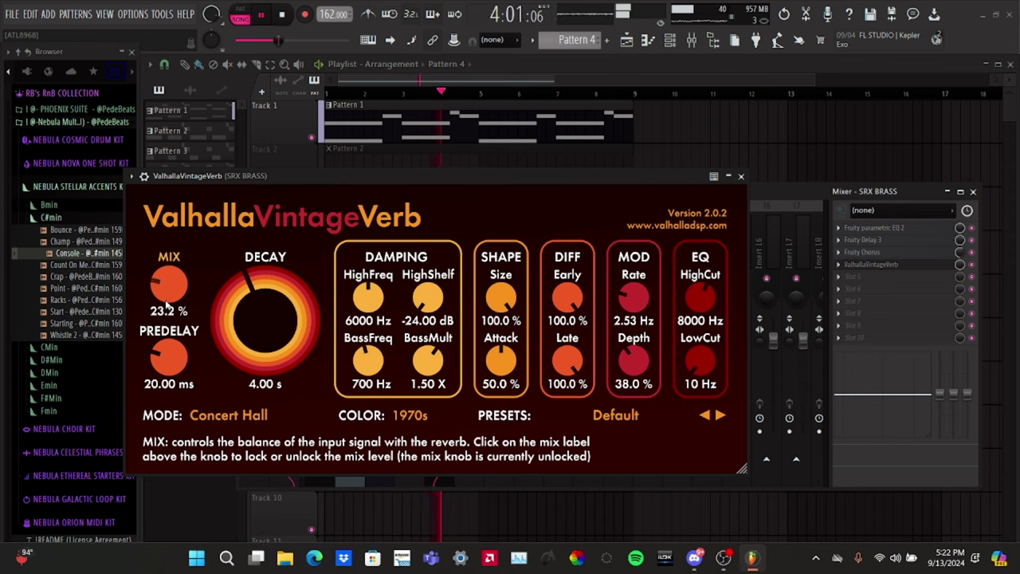
pyautogui.scroll(-1, 167, 309)
# Set the brass reverb's low cut to 550 Hz, predelay to 14.55 ms and decay to 3.18 s, lower the mix slightly, and close it.
pyautogui.moveTo(700, 363); pyautogui.dragTo(692, 329)
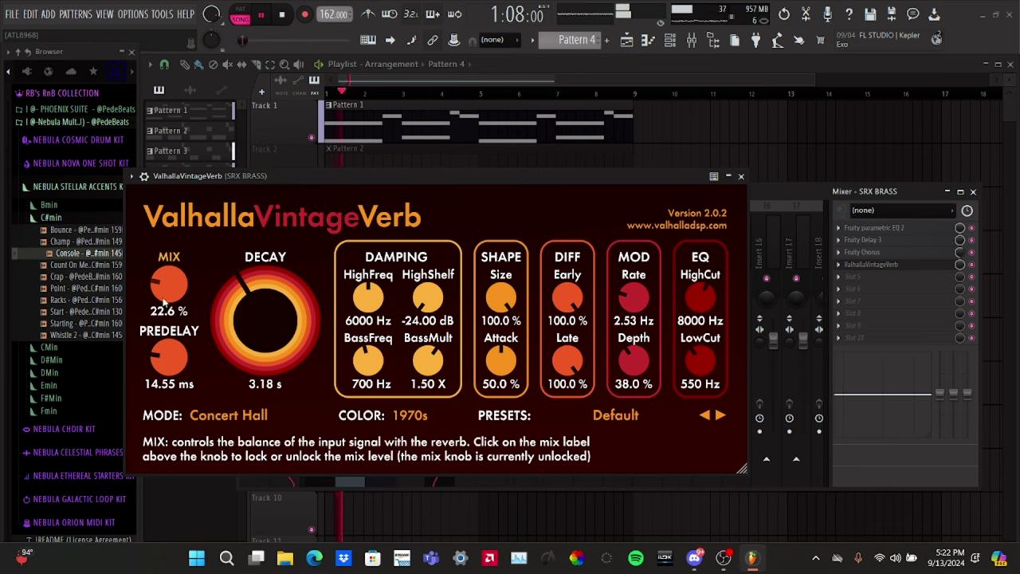
pyautogui.scroll(-1, 164, 302)
pyautogui.click(741, 177)
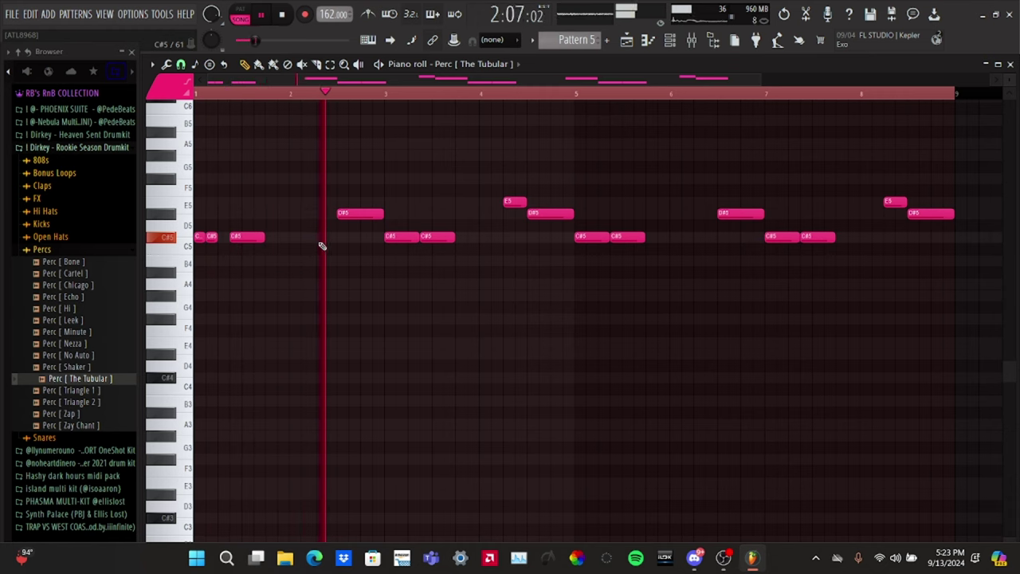
# Delete the second C#5 note in bar 3 of the Perc [ The Tubular ] pattern and shorten the D#5 note in bar 4.
pyautogui.rightClick(440, 237)
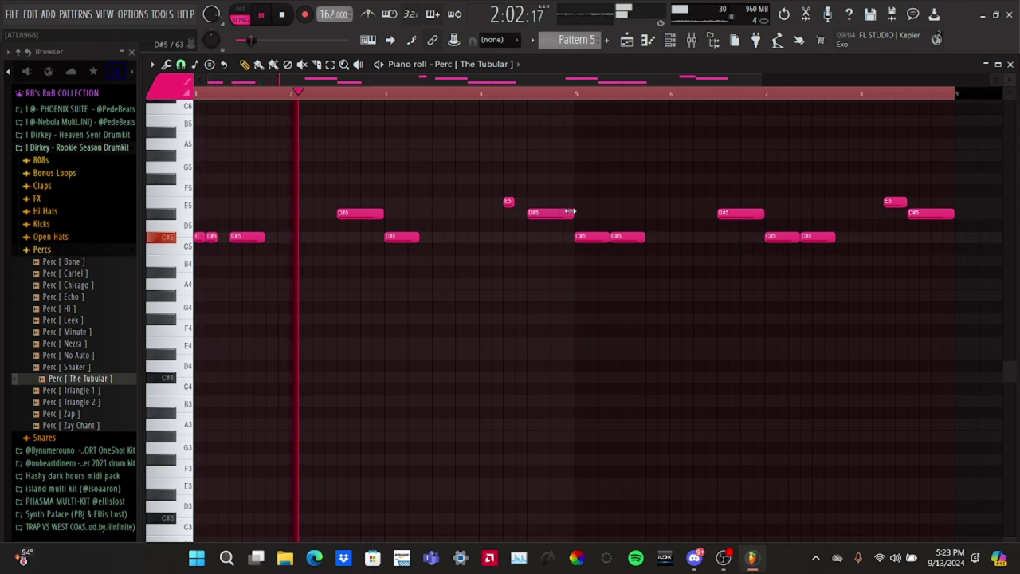
pyautogui.moveTo(570, 212); pyautogui.dragTo(536, 213)
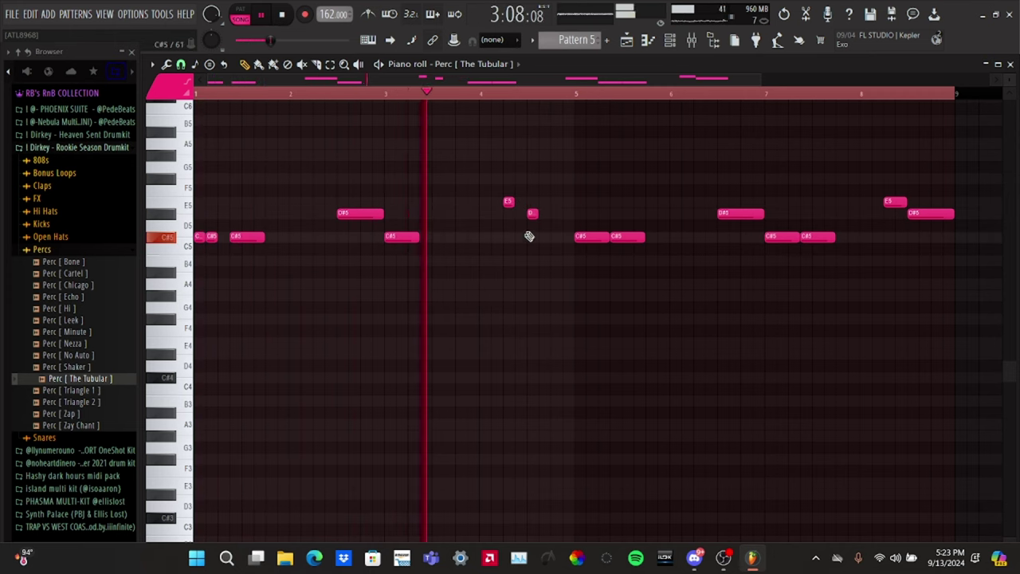
# Delete all Perc [ The Tubular ] notes from bar 5 to the end of bar 8.
pyautogui.rightClick(591, 236)
pyautogui.rightClick(628, 236)
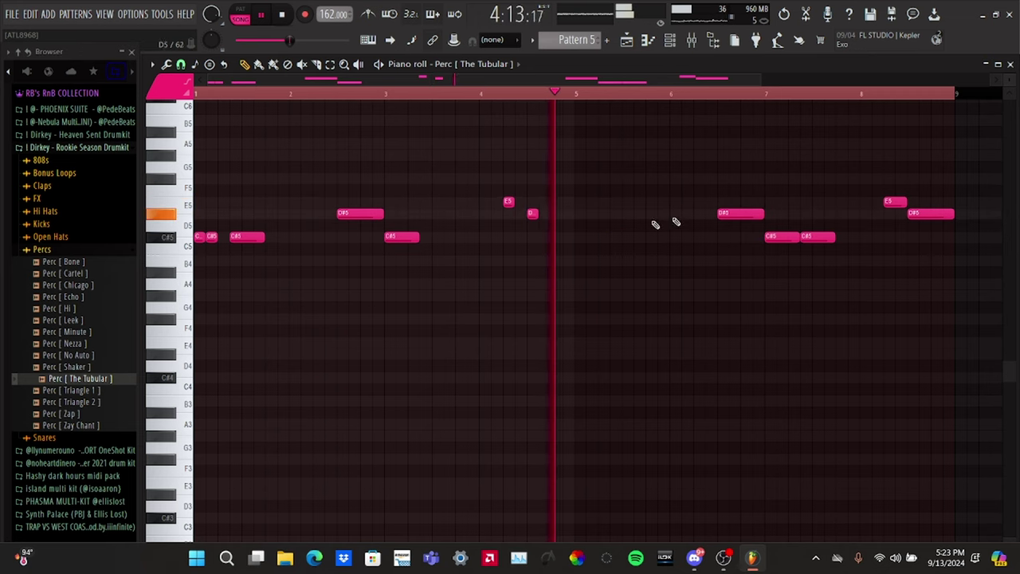
pyautogui.moveTo(959, 175); pyautogui.dragTo(724, 286)
pyautogui.press('Delete')
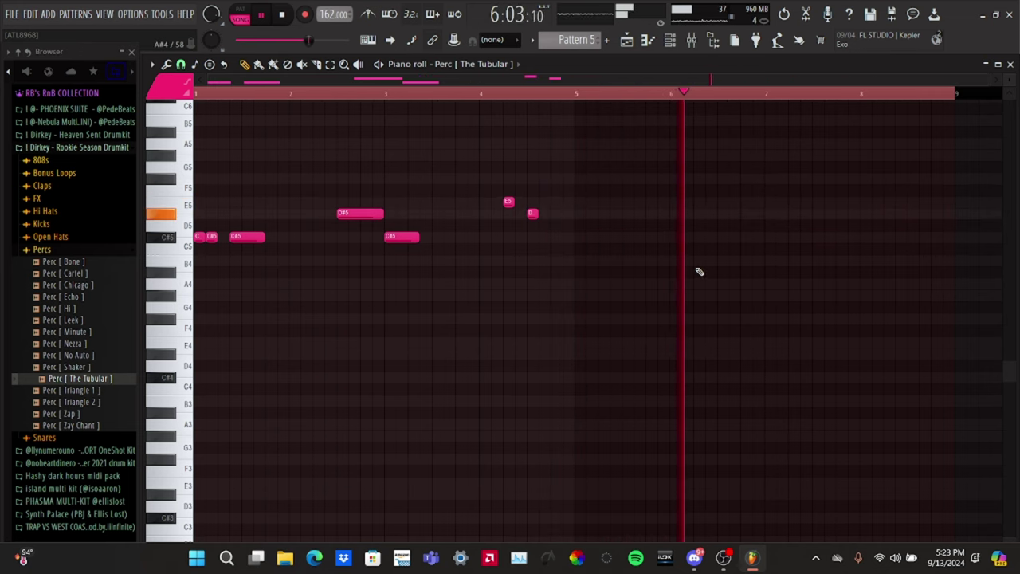
# Restart playback, clear the time selection, and duplicate the four-bar Perc [ The Tubular ] phrase into bars 5 to 8.
pyautogui.press('space')
pyautogui.press('space')
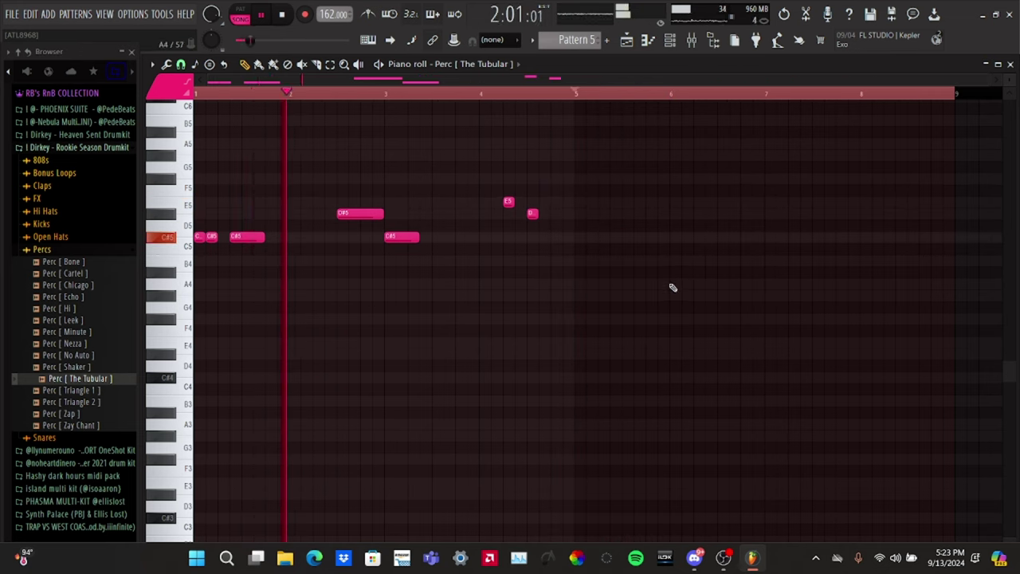
pyautogui.click(614, 102)
pyautogui.scroll(2, 611, 98)
pyautogui.scroll(-2, 614, 103)
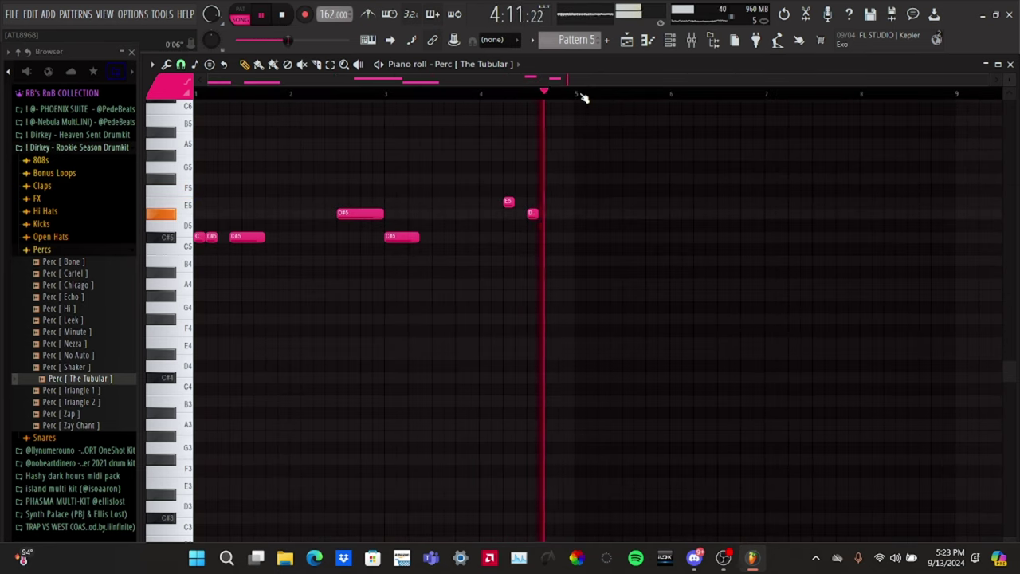
pyautogui.hotkey('ctrl', 'a')
pyautogui.hotkey('ctrl', 'b')
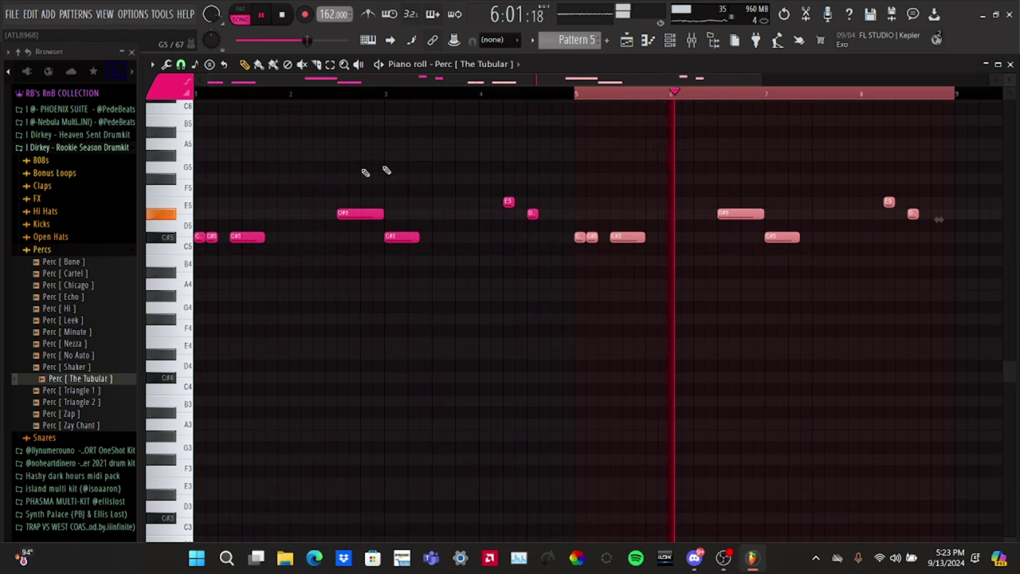
pyautogui.click(597, 99)
# Return to the playlist, open the mixer, and route the selected Perc [ The Tubular ] channel to mixer track 6.
pyautogui.click(648, 40)
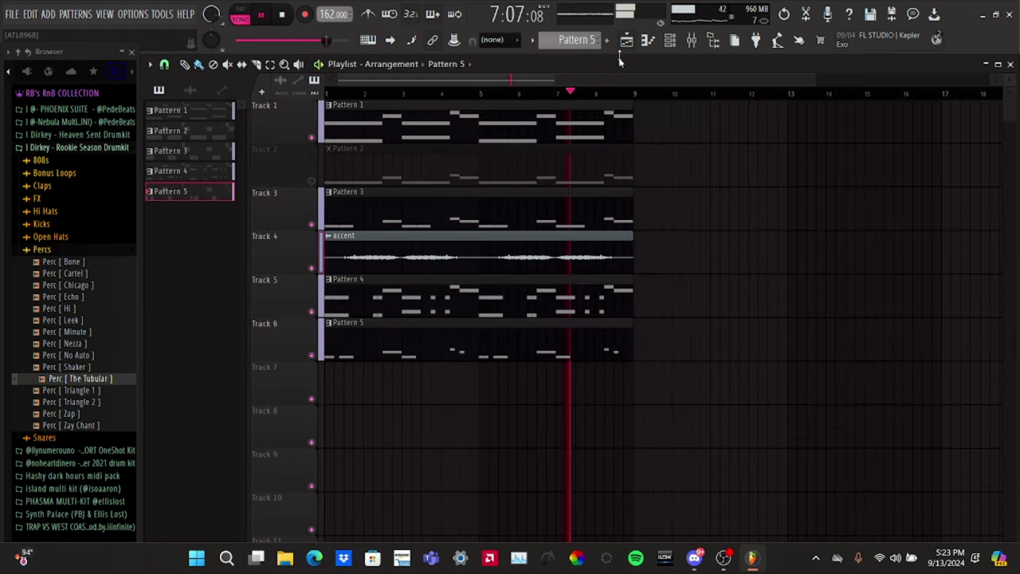
pyautogui.click(670, 40)
pyautogui.click(670, 39)
pyautogui.click(691, 40)
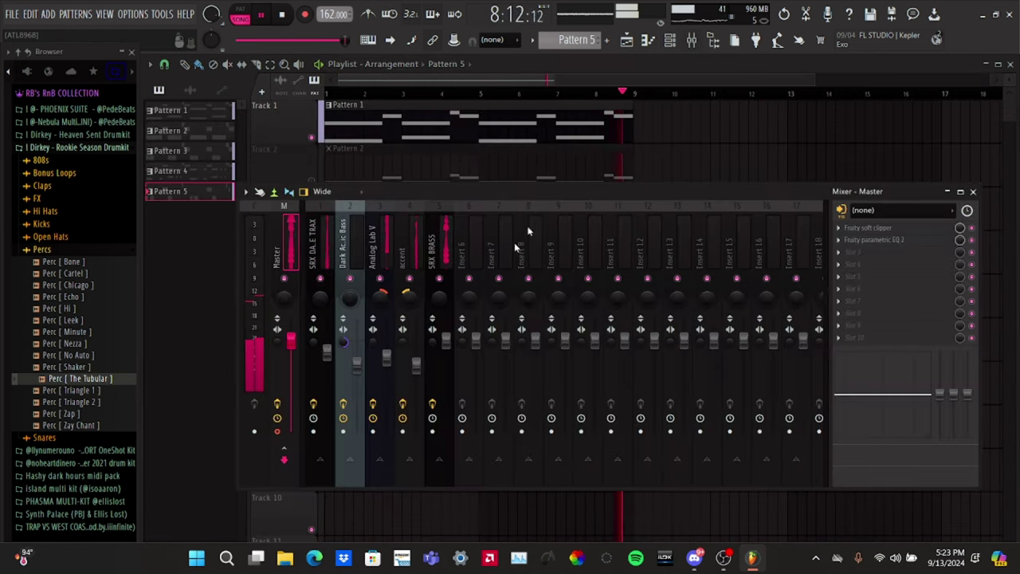
pyautogui.rightClick(470, 253)
pyautogui.moveTo(558, 310)
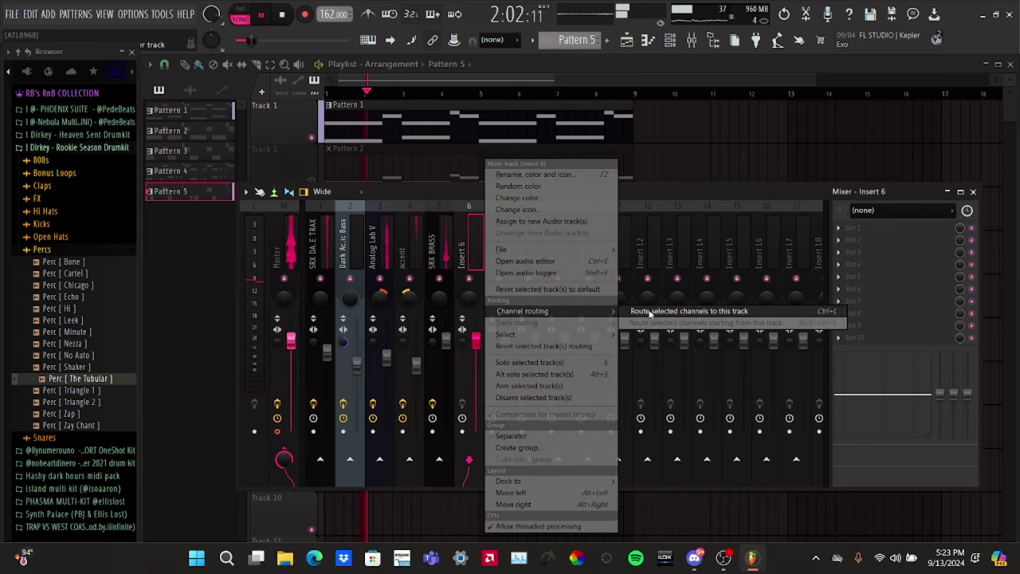
pyautogui.click(686, 310)
# Add Fruity Parametric EQ 2 to the Perc [ The Tubular ] track's first slot and load its 20Hz + 18kHz cut preset.
pyautogui.click(876, 228)
pyautogui.moveTo(857, 239)
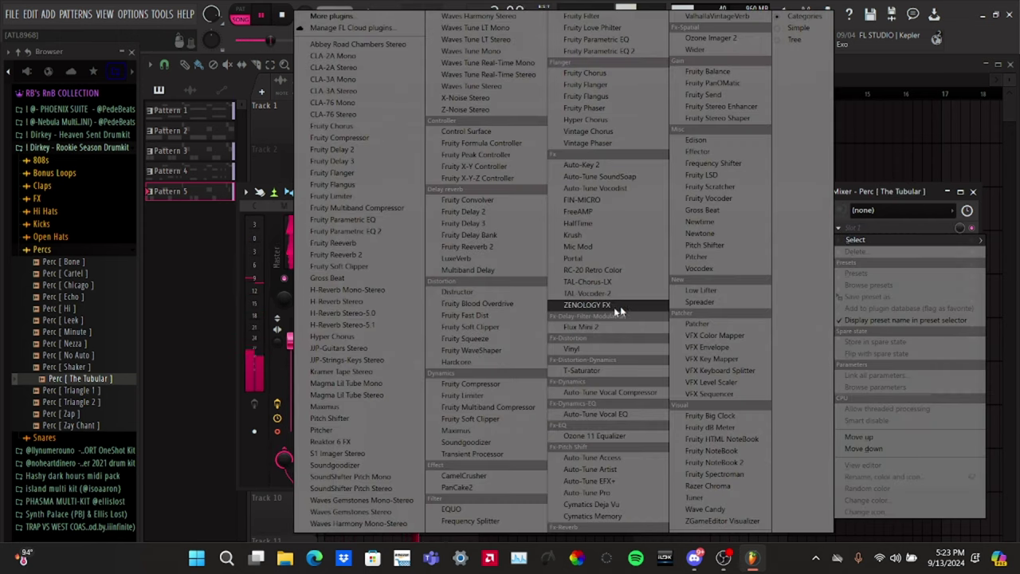
pyautogui.click(639, 51)
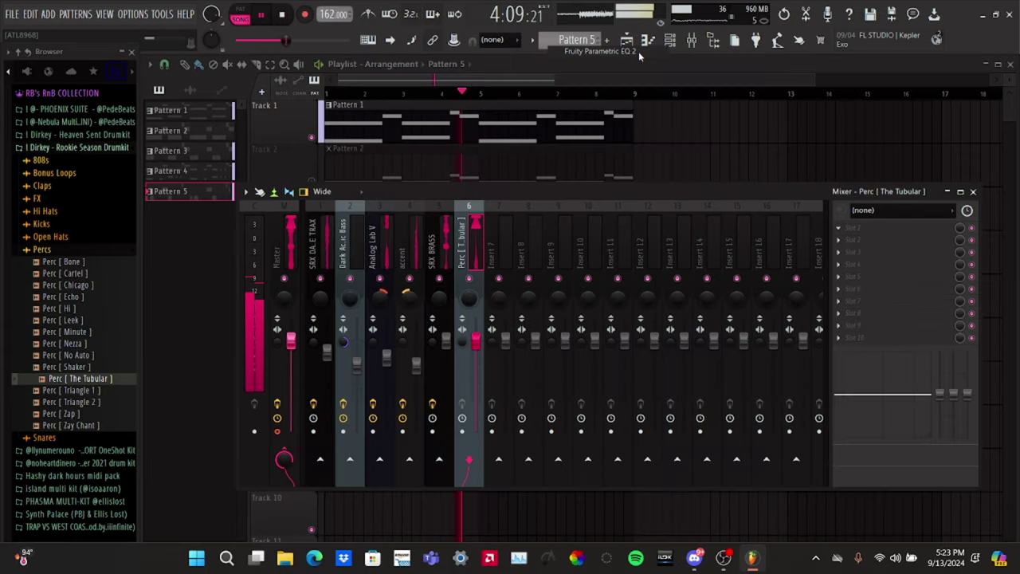
pyautogui.click(496, 159)
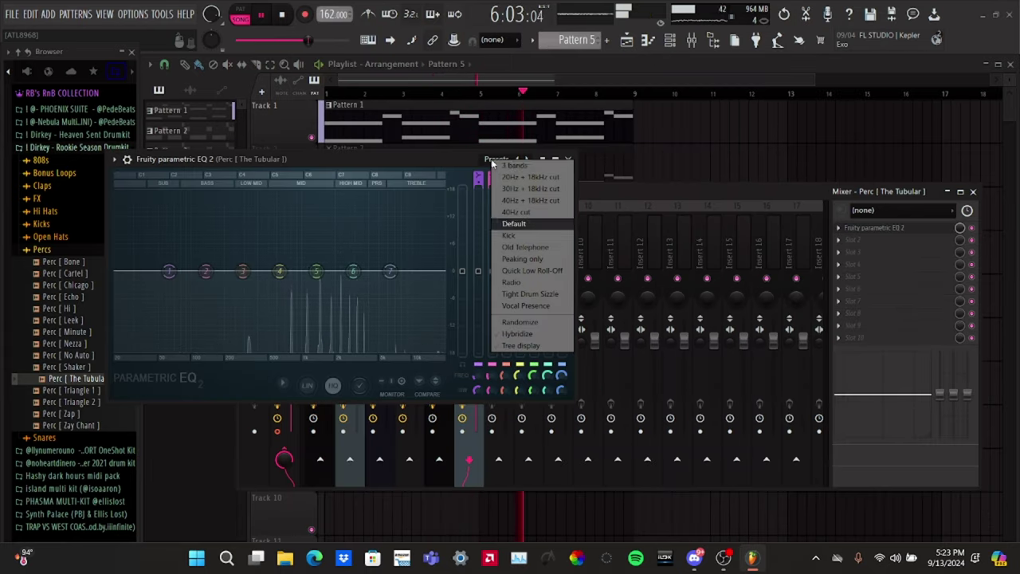
pyautogui.click(516, 177)
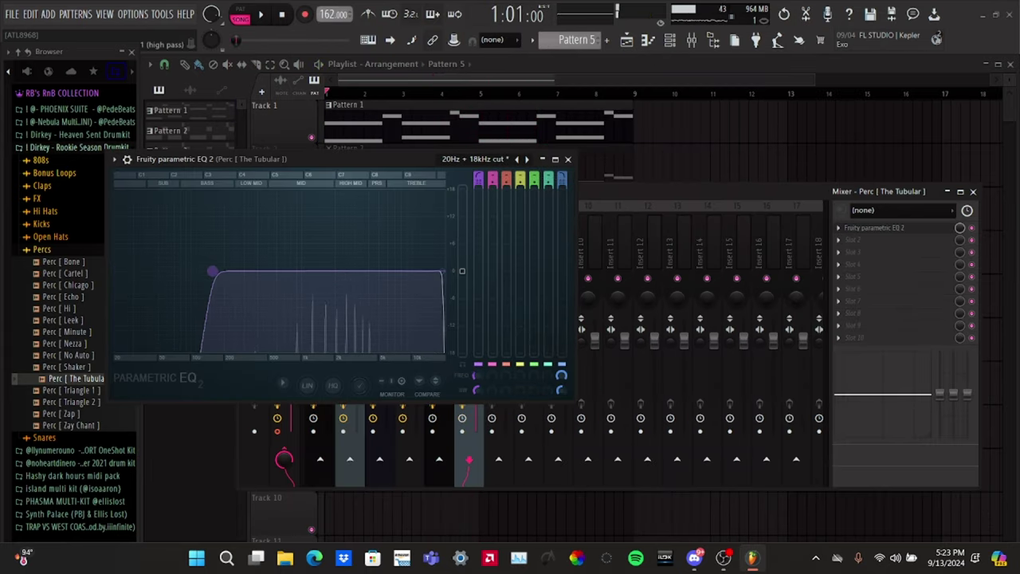
# Raise the percussion equalizer's high-pass cutoff and lower its low-pass cutoff around the sound's main peaks during playback, and close the equalizer.
pyautogui.press('space')
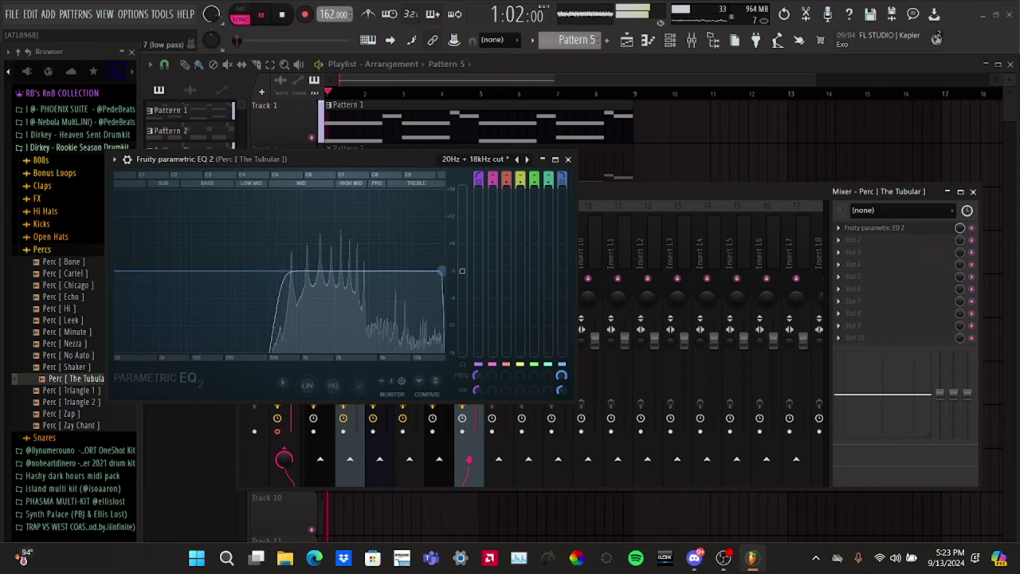
pyautogui.moveTo(441, 272); pyautogui.dragTo(379, 272)
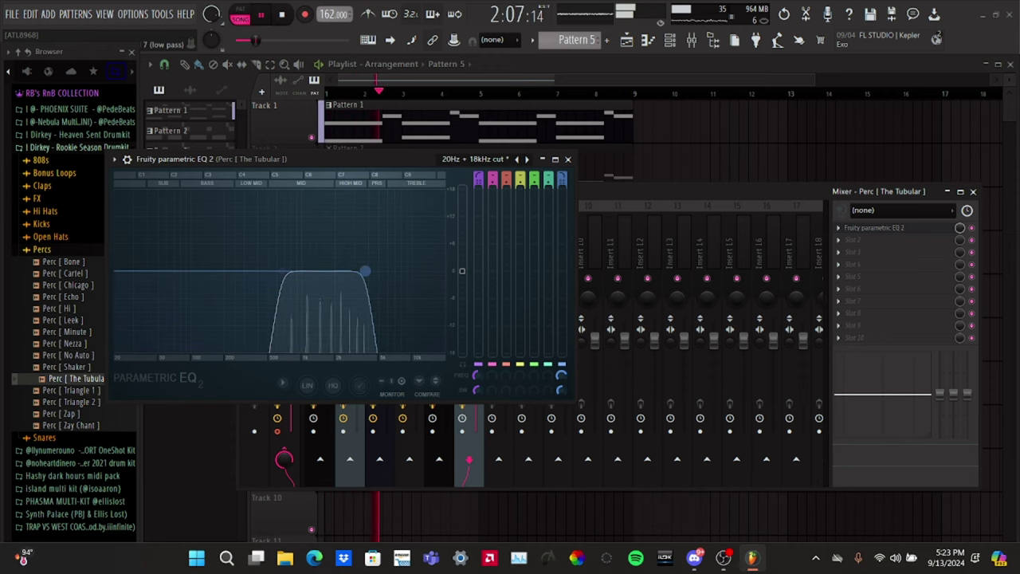
pyautogui.click(568, 159)
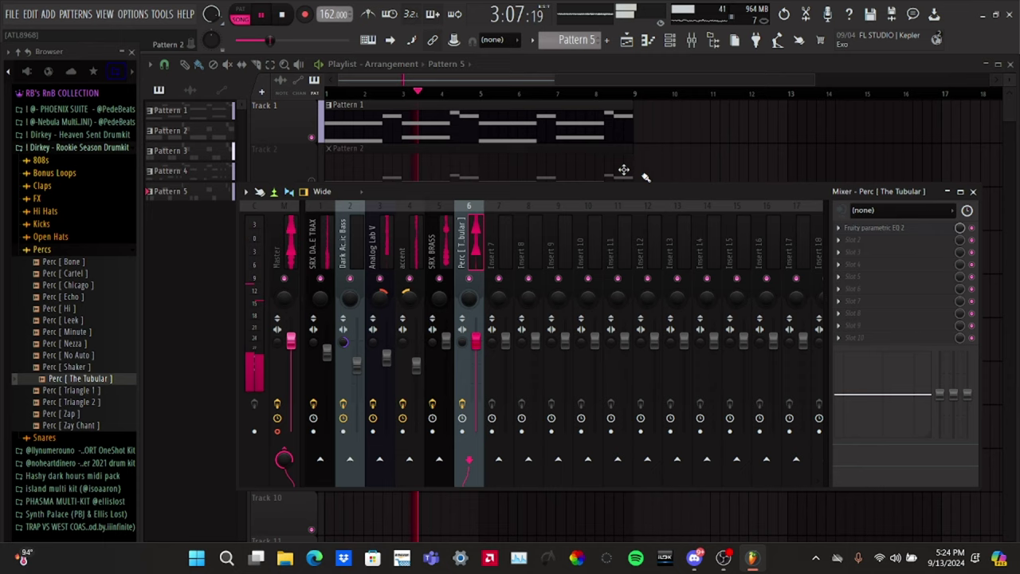
# Add a second Fruity Parametric EQ 2 in slot 2 and sweep band 6 to make a narrow cut near 3 kHz.
pyautogui.click(853, 239)
pyautogui.click(638, 50)
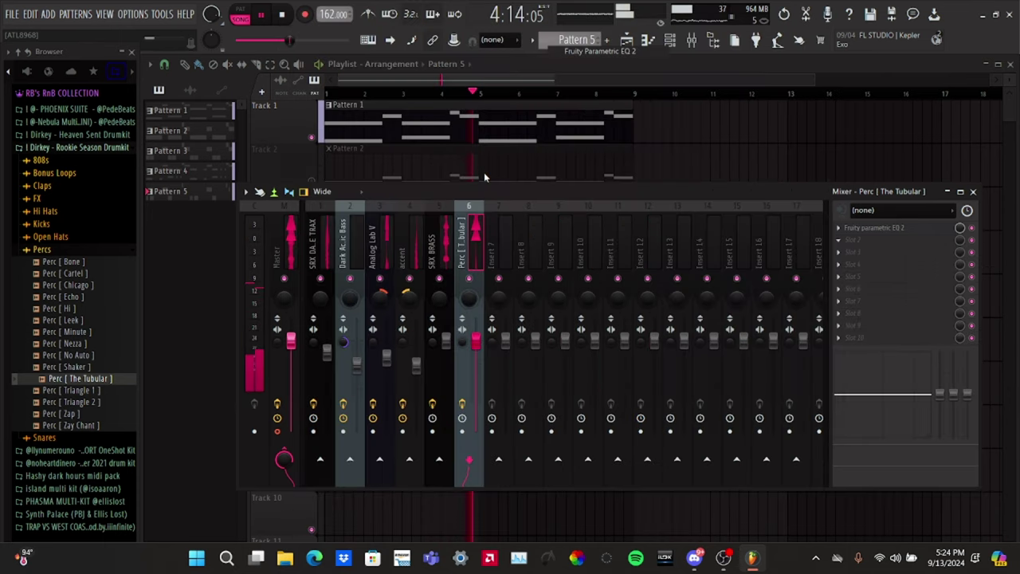
pyautogui.moveTo(374, 290); pyautogui.dragTo(373, 211)
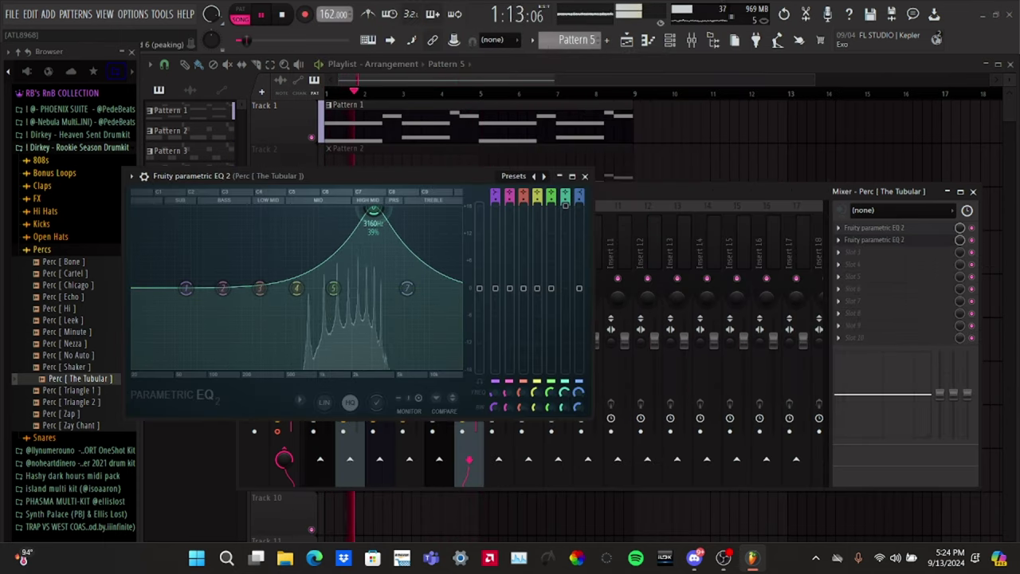
pyautogui.scroll(3, 373, 211)
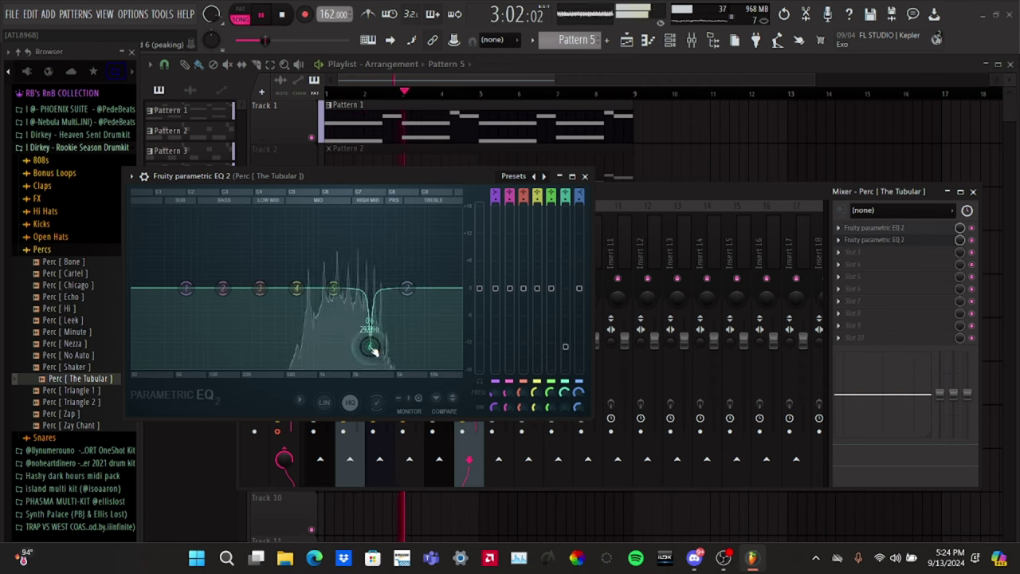
# Sweep bands 5 and 4 of the second percussion equalizer into narrow cuts below band 6, and close the equalizer.
pyautogui.moveTo(334, 288); pyautogui.dragTo(347, 211)
pyautogui.scroll(3, 350, 212)
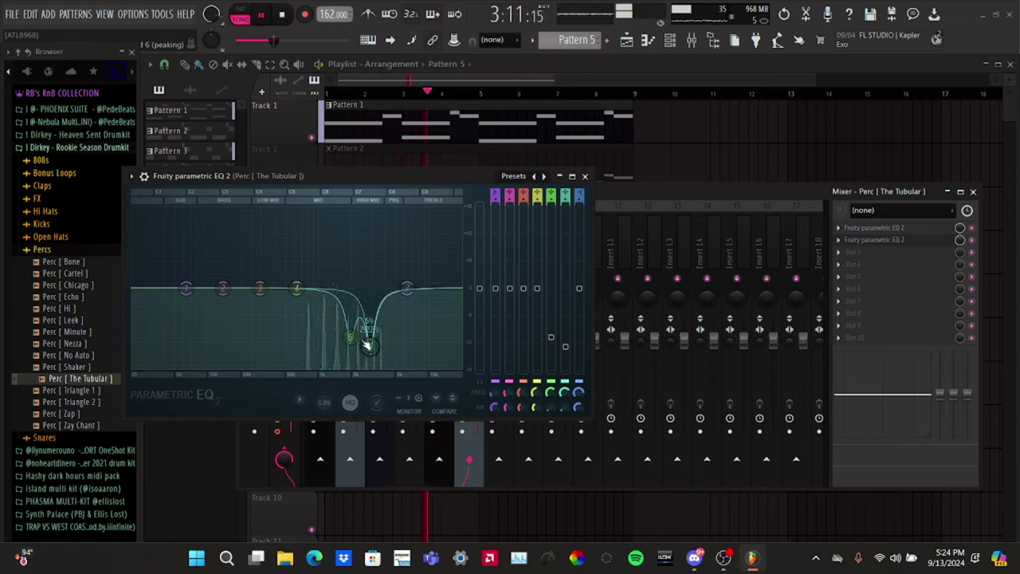
pyautogui.moveTo(296, 288); pyautogui.dragTo(322, 211)
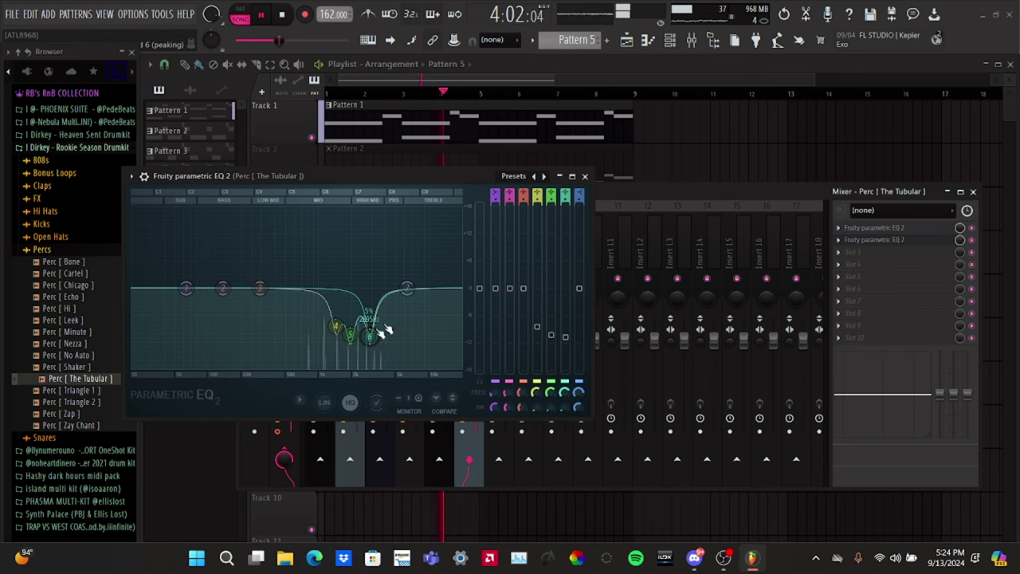
pyautogui.click(584, 175)
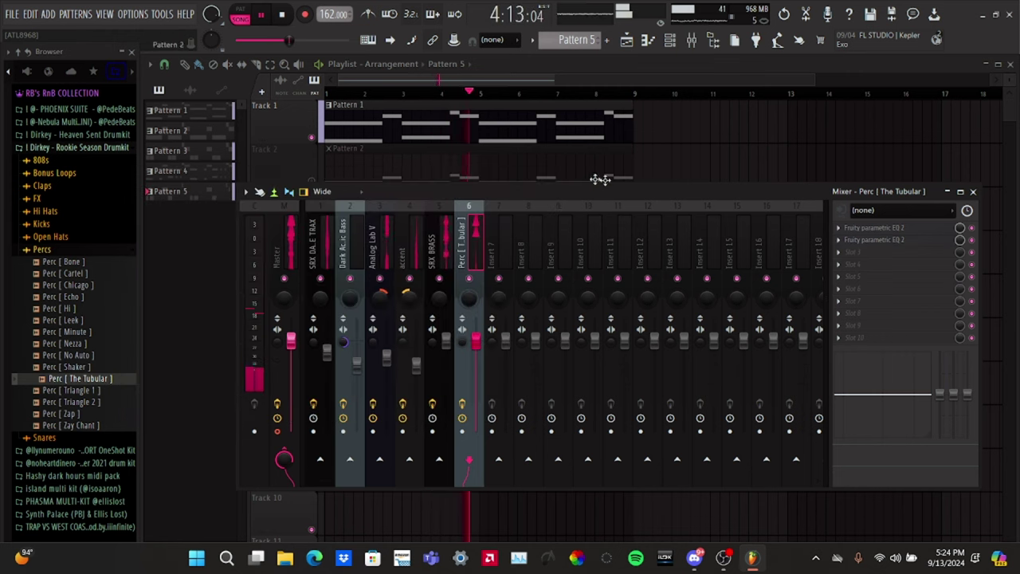
# Add Fruity Delay 3 in slot 3 of the percussion track with the ping pong model, lower its feedback and wet levels, and close it.
pyautogui.click(880, 253)
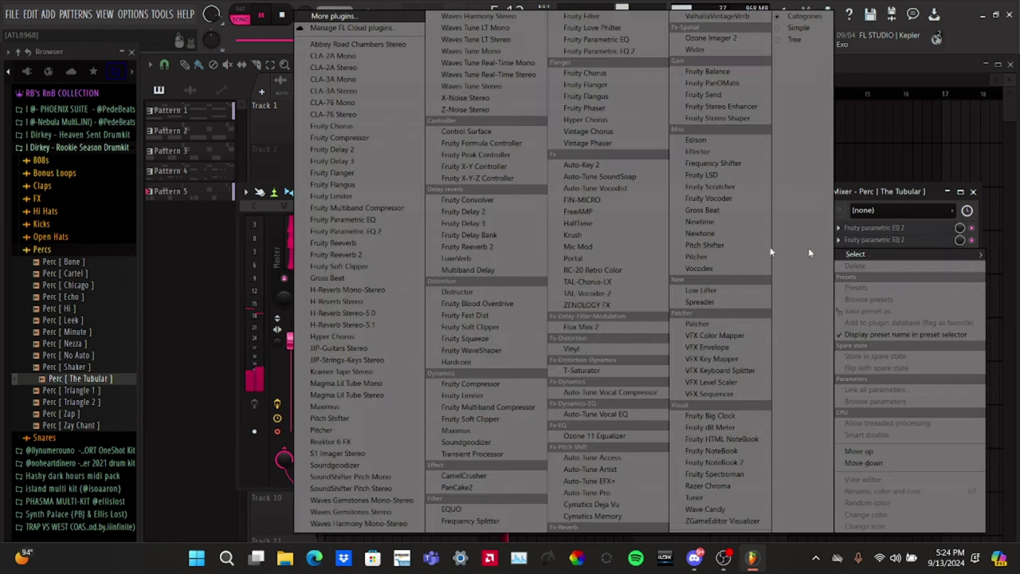
pyautogui.click(514, 224)
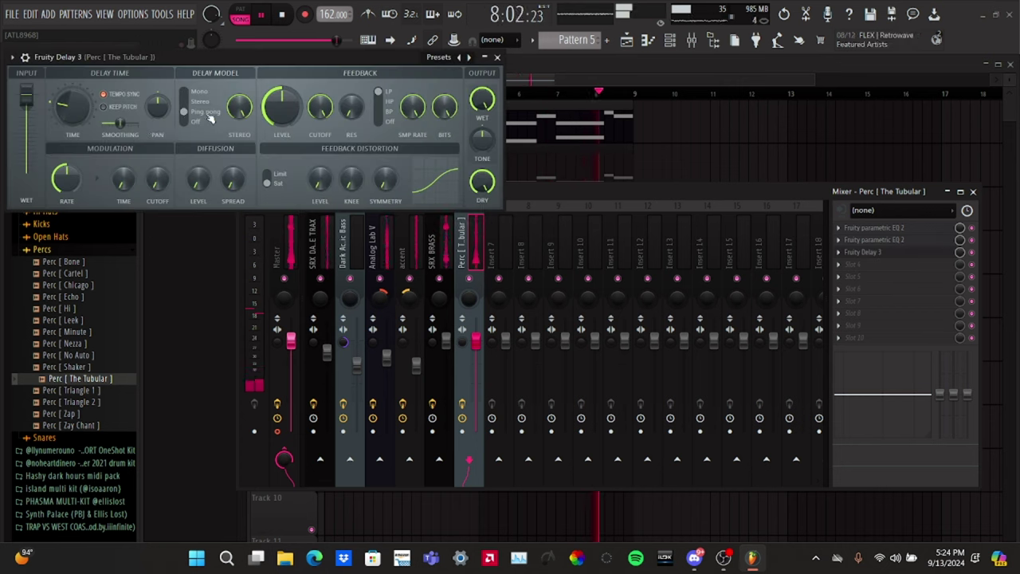
pyautogui.moveTo(281, 106); pyautogui.dragTo(281, 136)
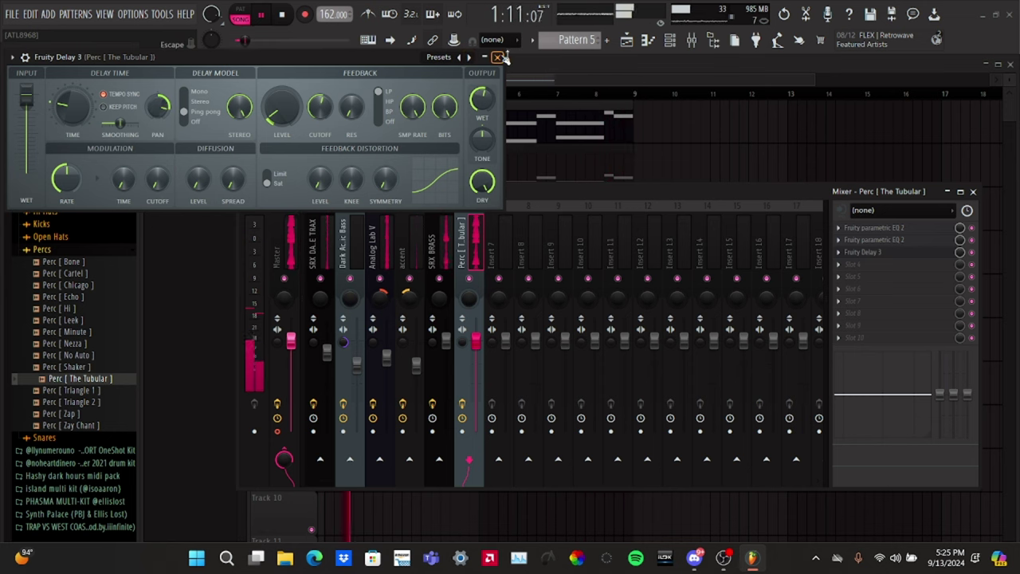
pyautogui.click(501, 57)
# Add Flux Mini 2 in slot 4, raise the amp envelope's start point and reshape its peak to soften the volume gating, and close it.
pyautogui.click(874, 266)
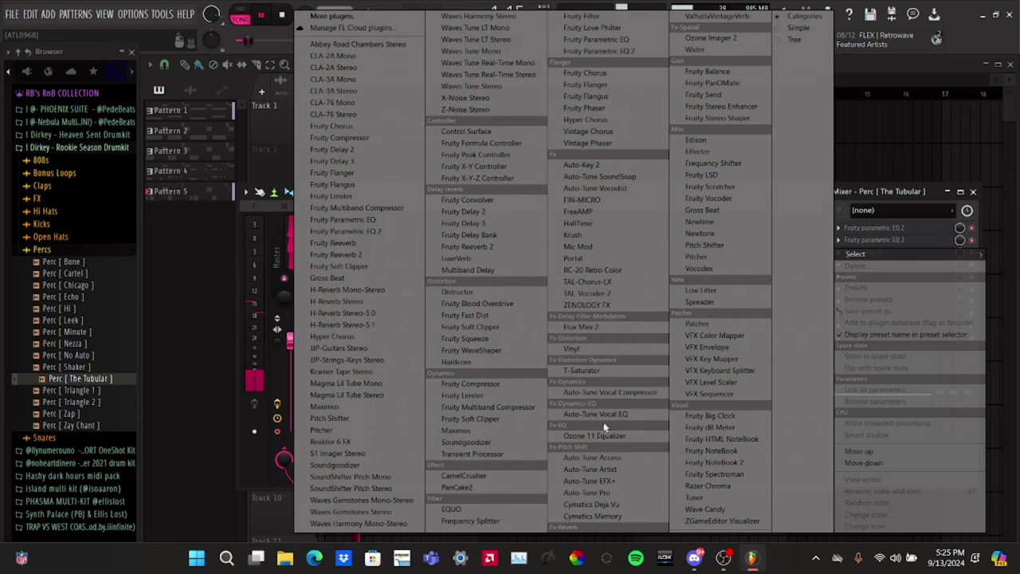
pyautogui.click(595, 333)
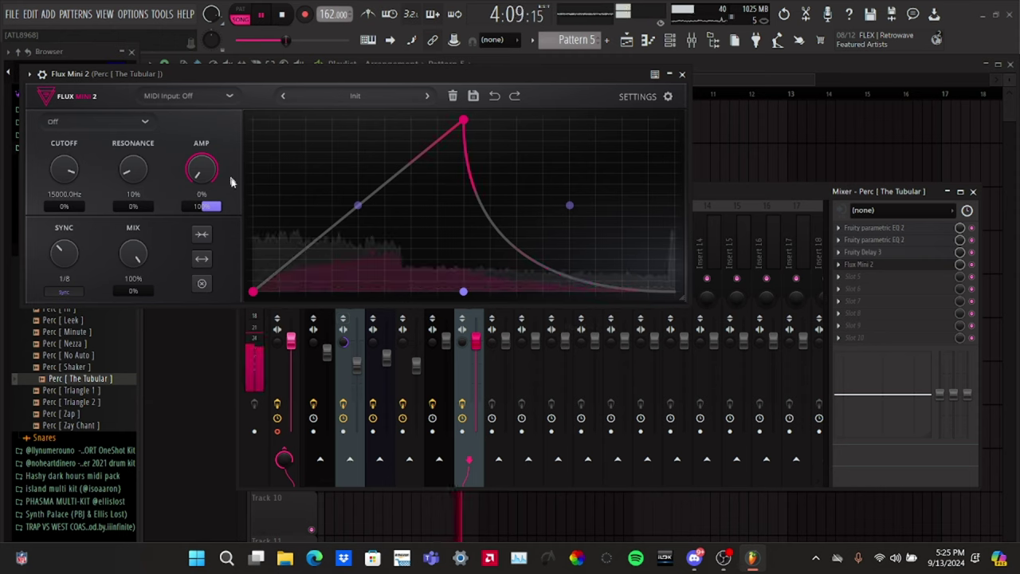
pyautogui.moveTo(253, 291); pyautogui.dragTo(253, 129)
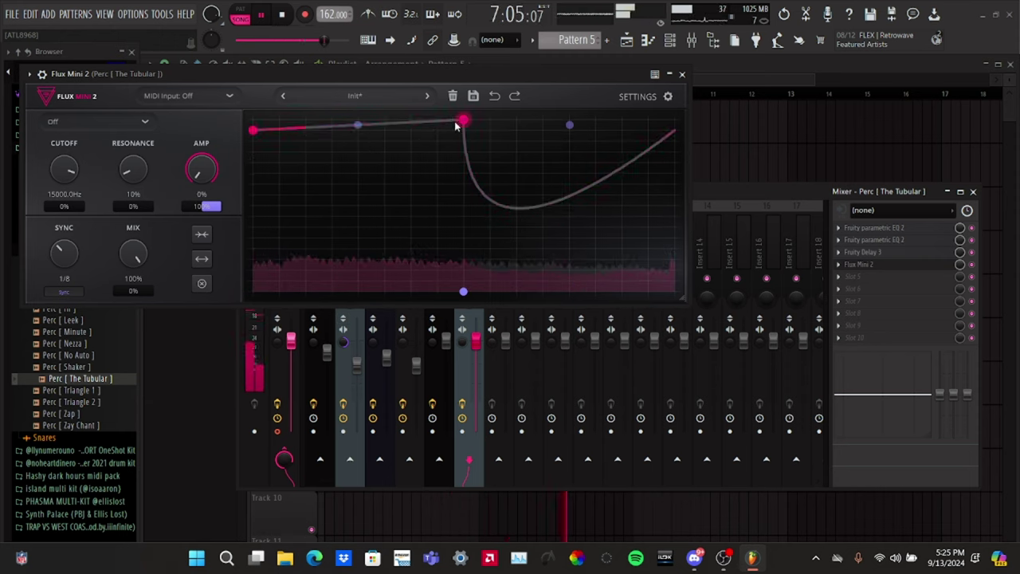
pyautogui.moveTo(462, 122); pyautogui.dragTo(515, 163)
pyautogui.click(681, 73)
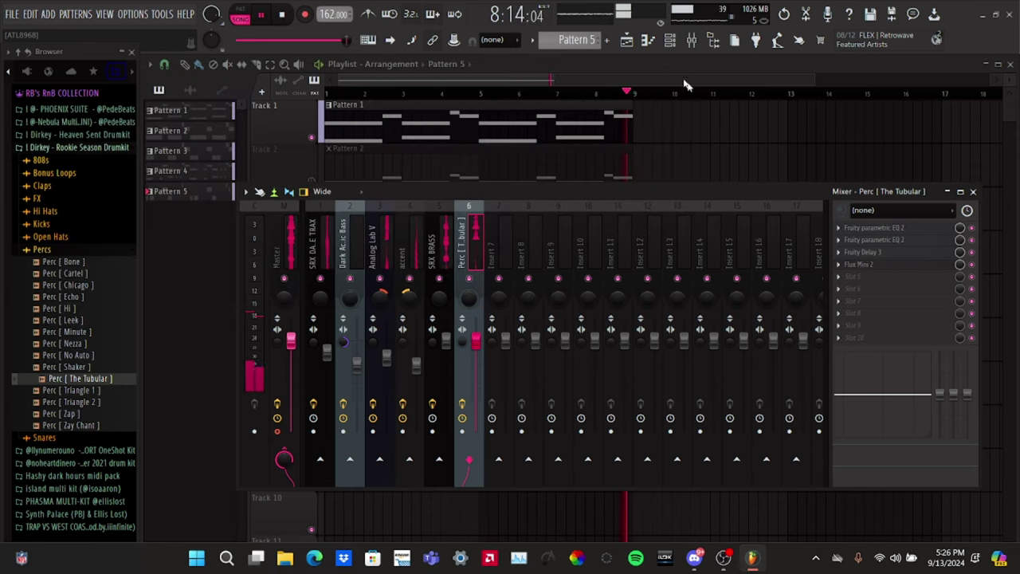
# Add ValhallaVintageVerb in slot 5 of the percussion track and lower its mix to 20.9%.
pyautogui.click(873, 281)
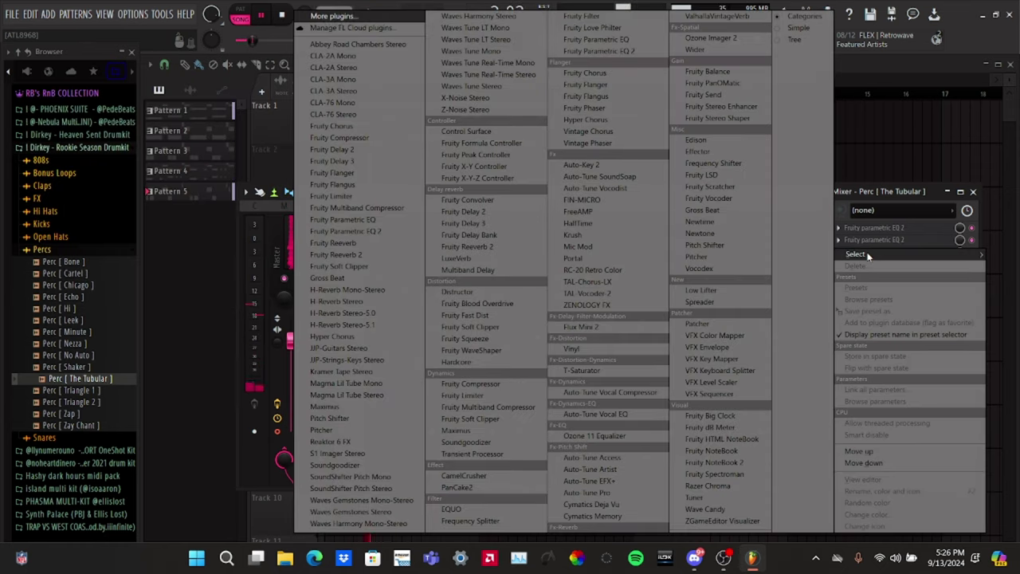
pyautogui.click(722, 17)
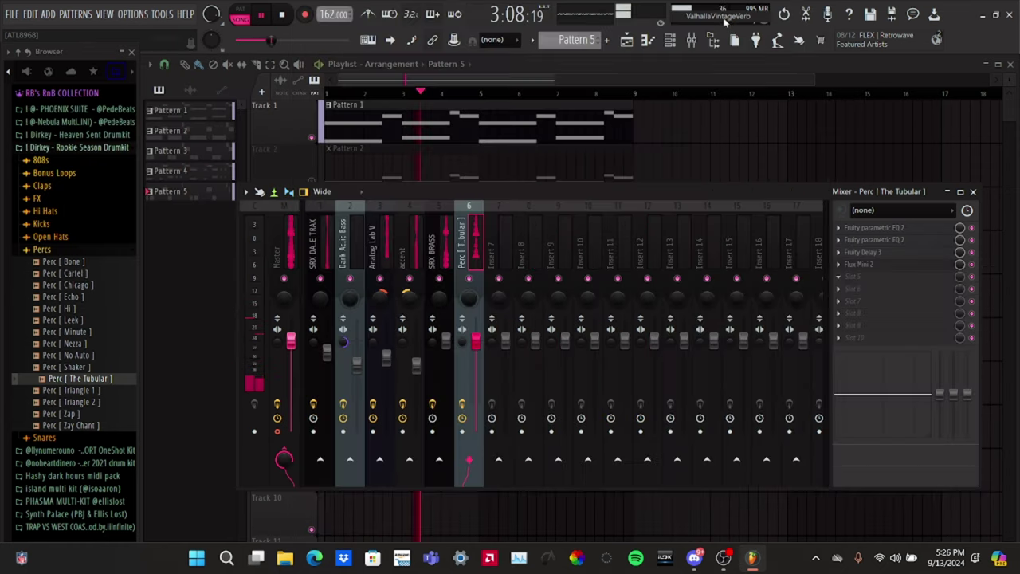
pyautogui.moveTo(83, 197); pyautogui.dragTo(92, 257)
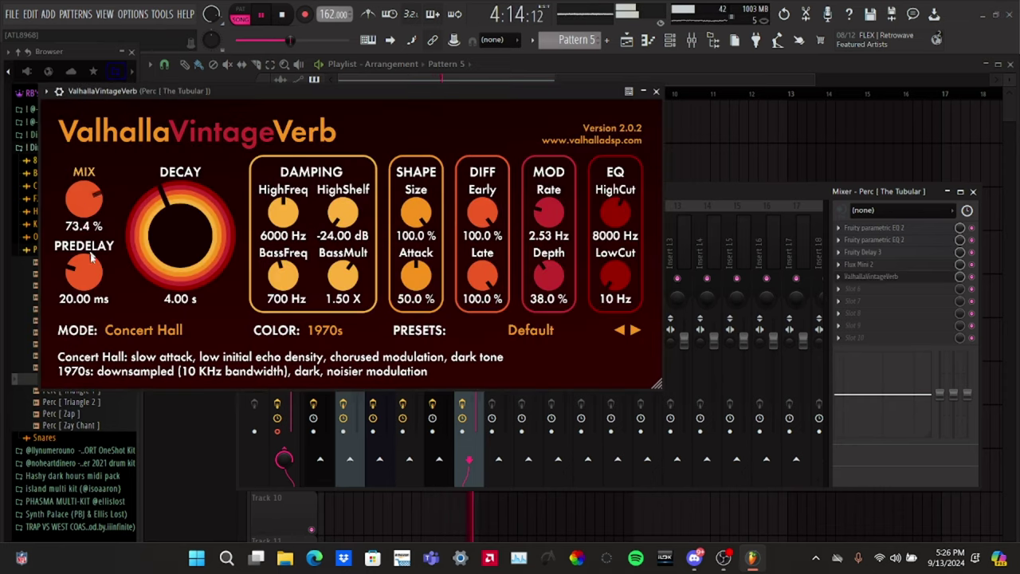
pyautogui.scroll(-1, 91, 208)
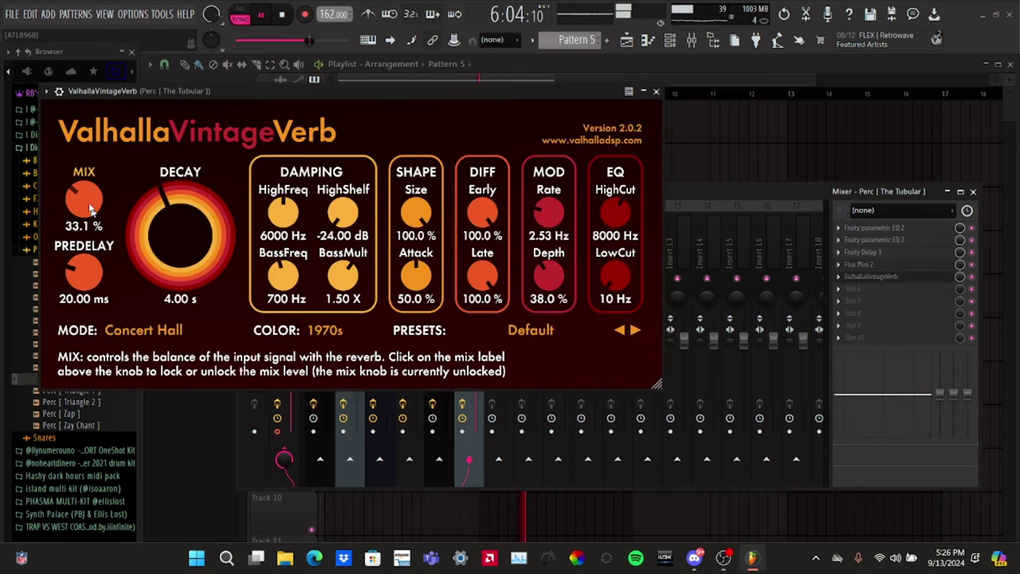
pyautogui.scroll(-4, 84, 217)
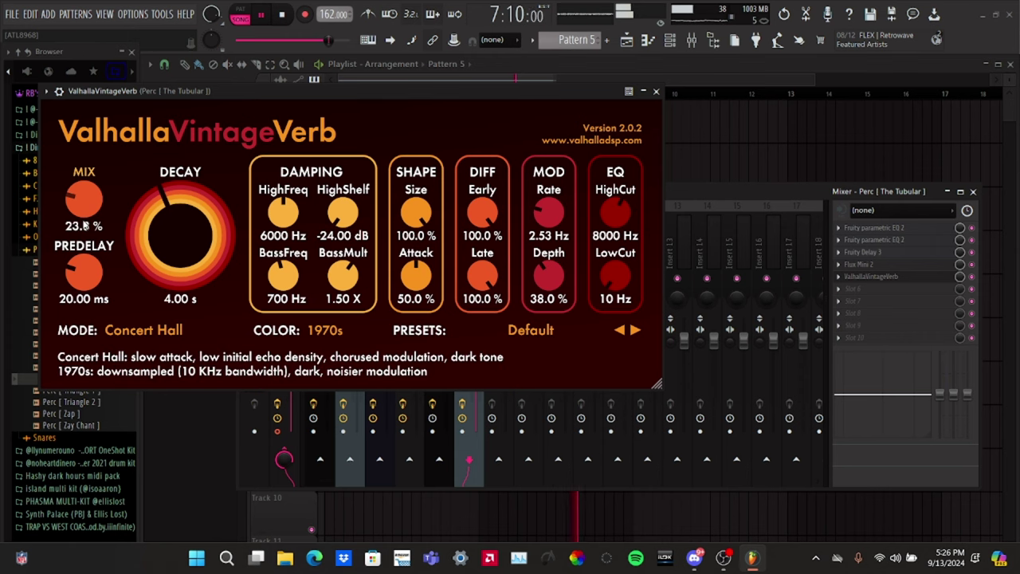
pyautogui.scroll(1, 80, 211)
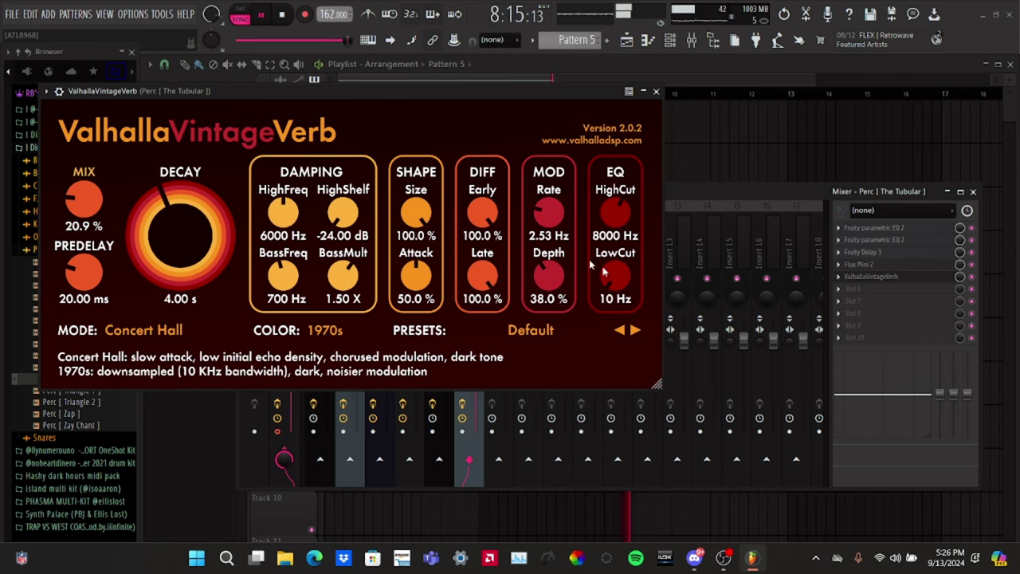
# Set the reverb's low cut to 520 Hz, decay to 3.10 s, predelay to about 11 ms and mix to 18%, and close it.
pyautogui.moveTo(615, 275); pyautogui.dragTo(615, 233)
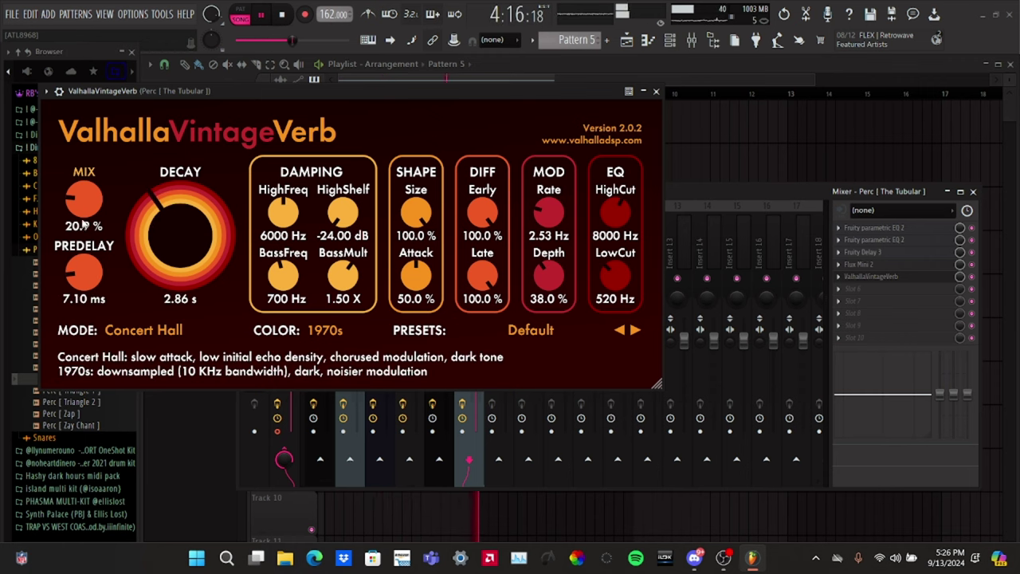
pyautogui.moveTo(84, 220)
pyautogui.mouseDown()
pyautogui.moveTo(139, 226)
pyautogui.moveTo(93, 216)
pyautogui.mouseUp()
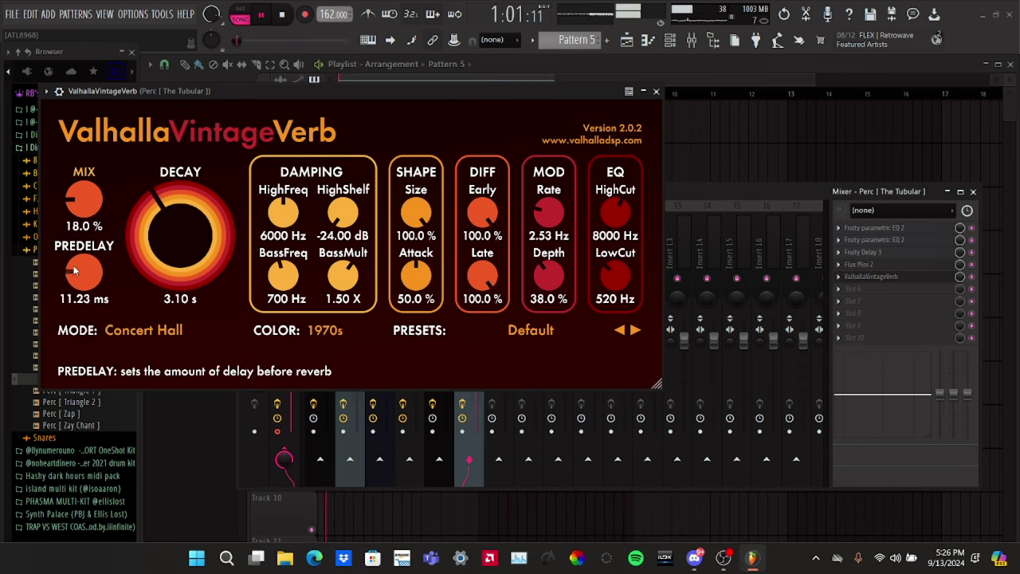
pyautogui.click(656, 91)
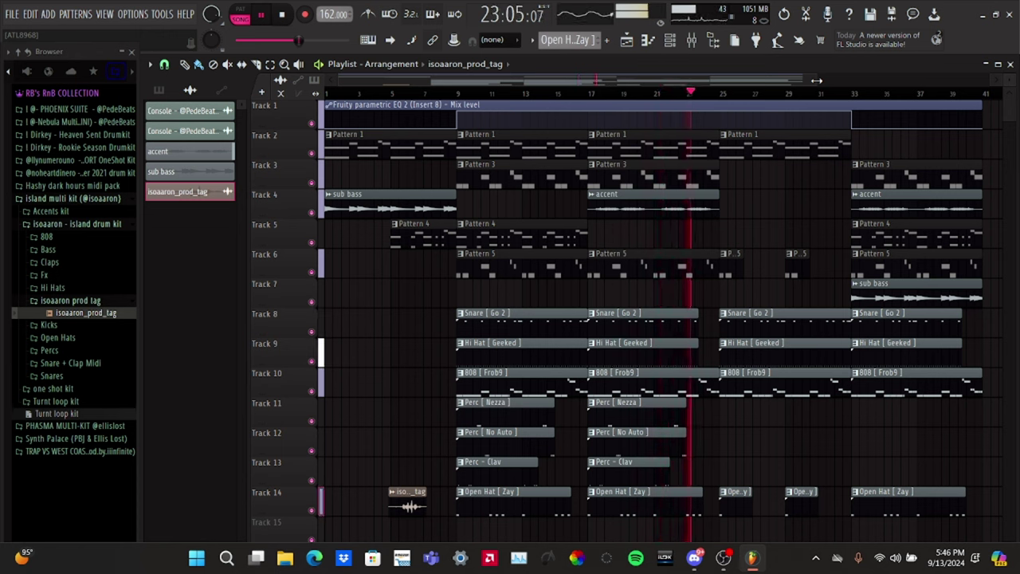
# Delete the last 808 [ Frob9 ] clip, starting at bar 33 on Track 10, from the playlist arrangement.
pyautogui.rightClick(943, 388)
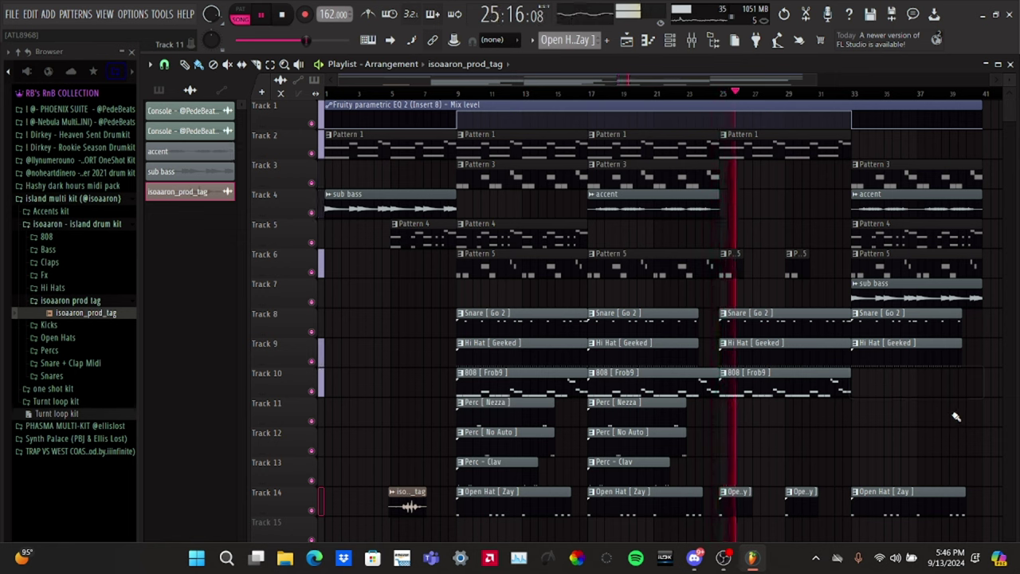